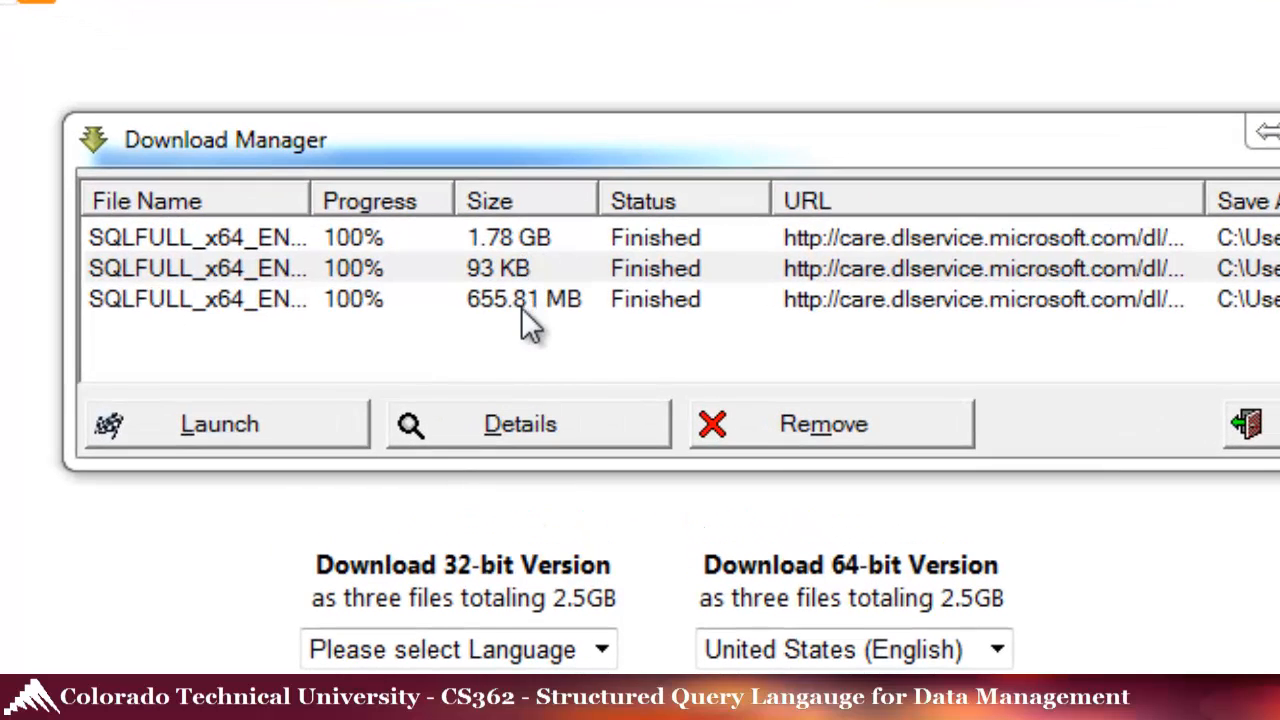
- Check the three finished SQLFULL_x64_ENU downloads, then exit Download Manager and confirm the warning
drag(311, 197, 476, 200)
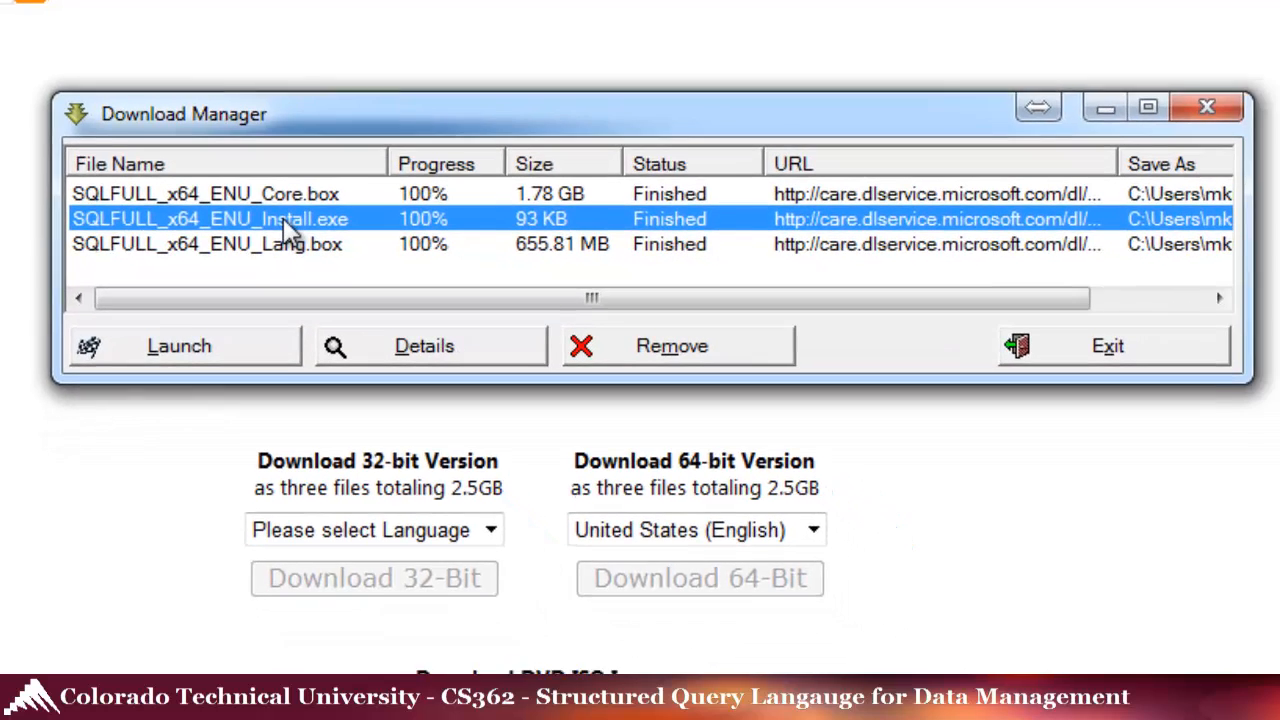
drag(915, 293, 1100, 266)
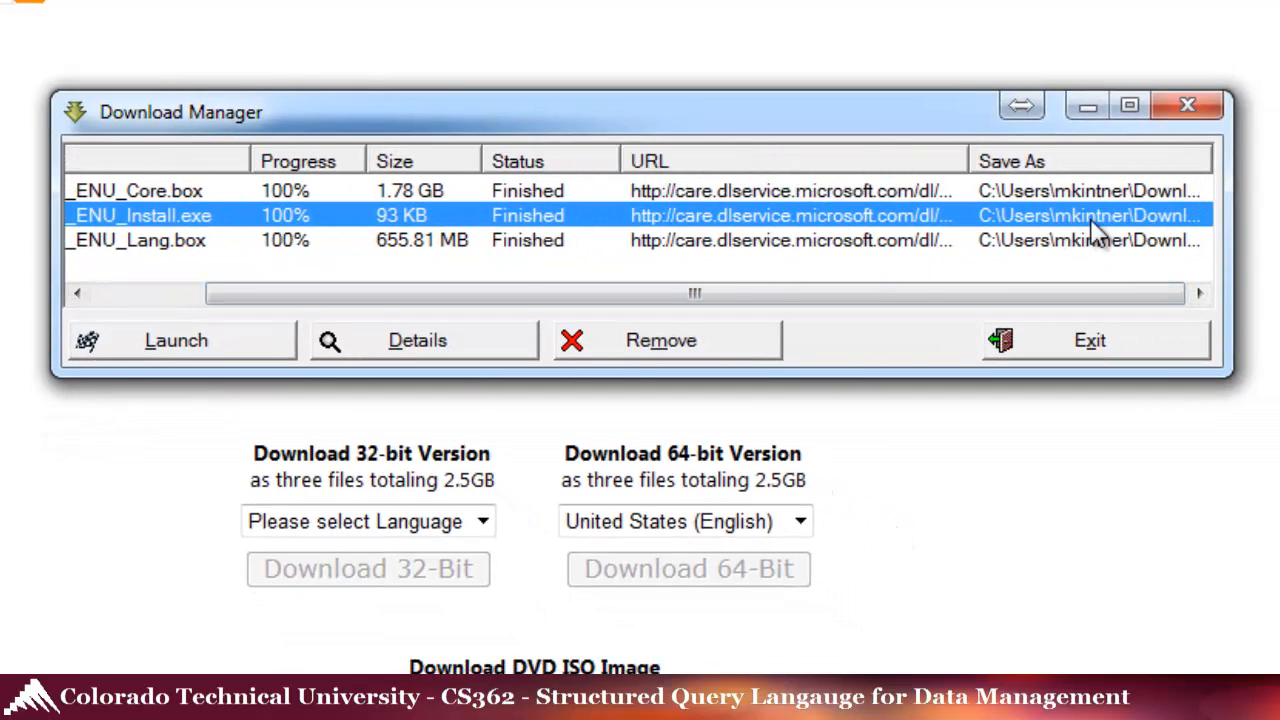
drag(480, 306, 365, 310)
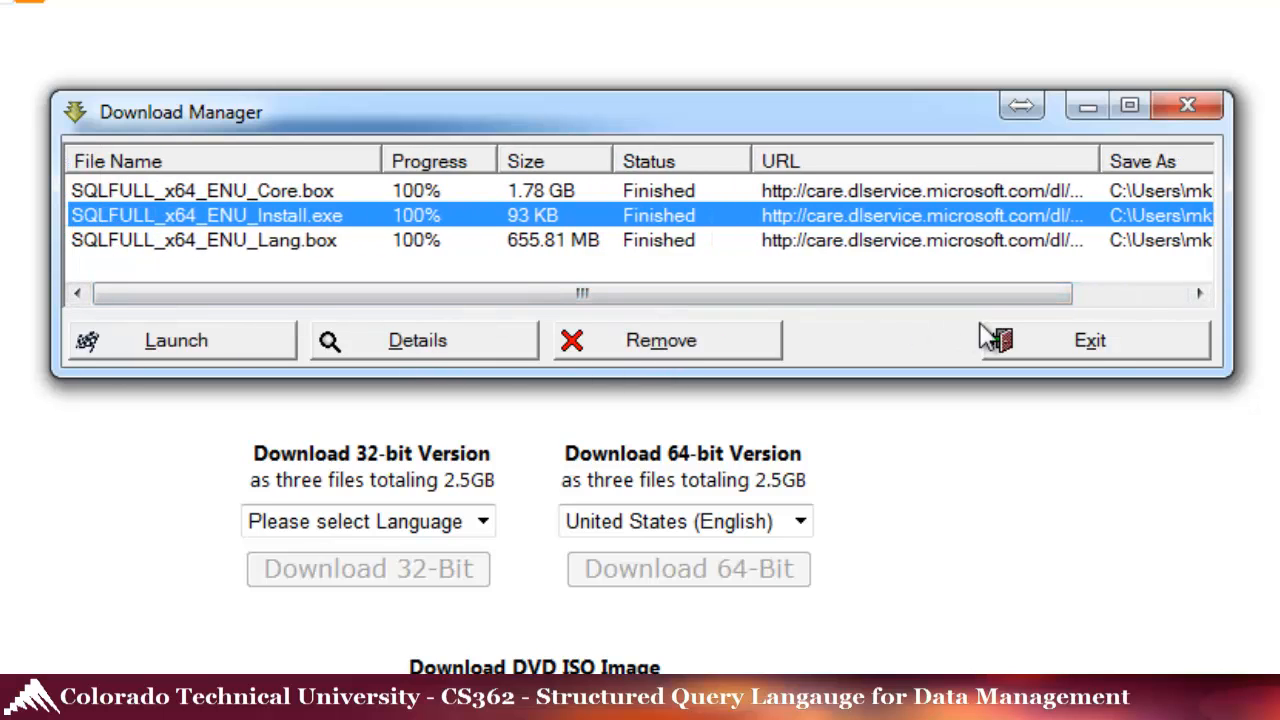
click(1103, 339)
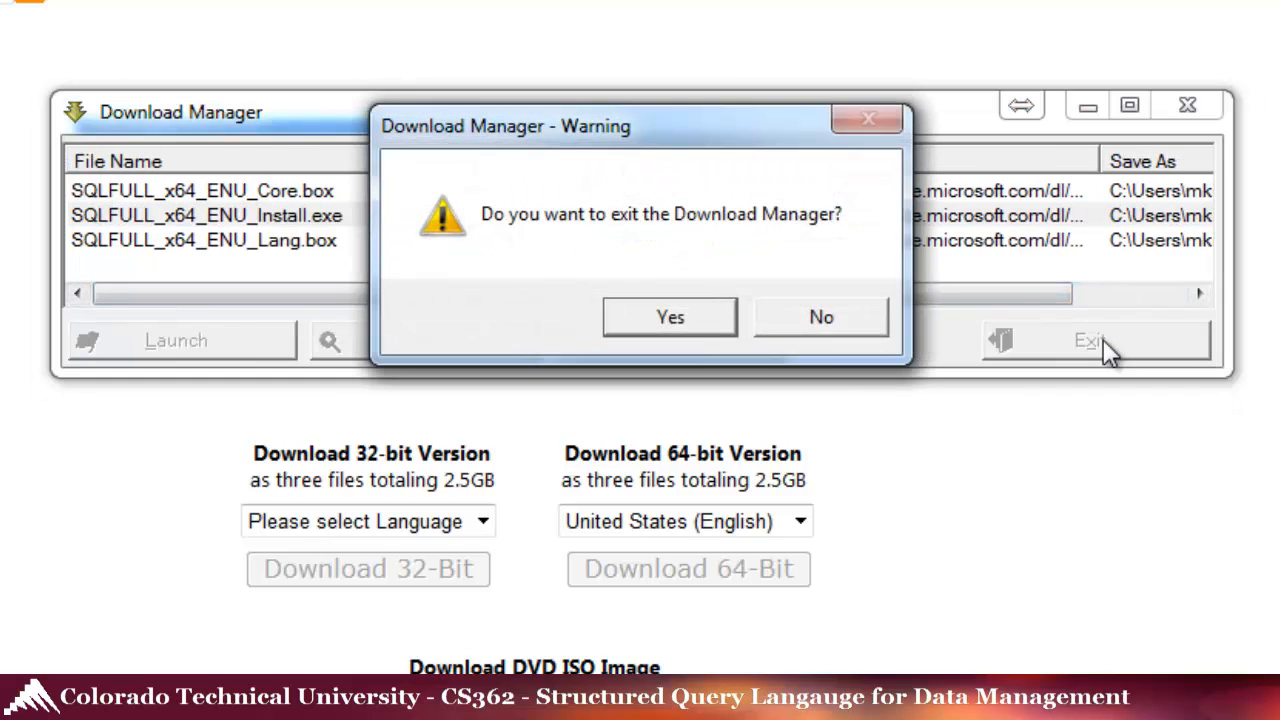
click(676, 316)
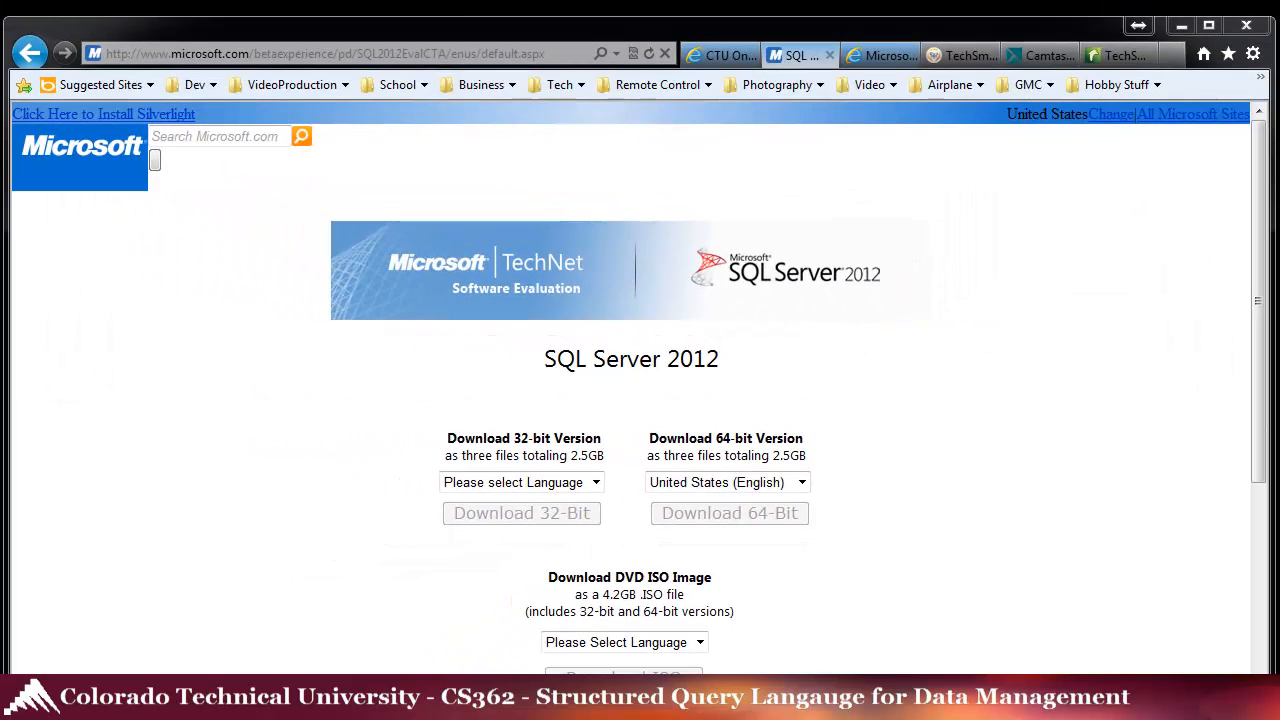
drag(0, 185, 747, 101)
- Run SQLFULL_x64_ENU_Install.exe to extract the SQL Server installation files
click(457, 242)
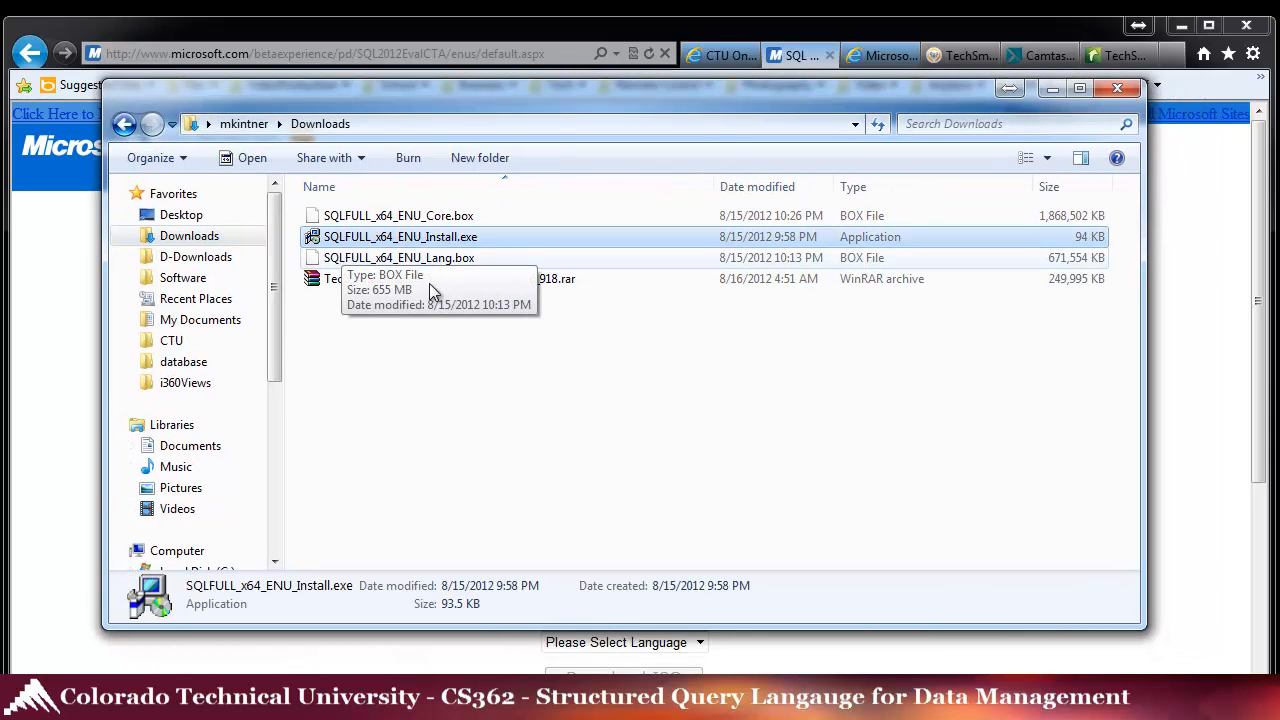
double_click(360, 245)
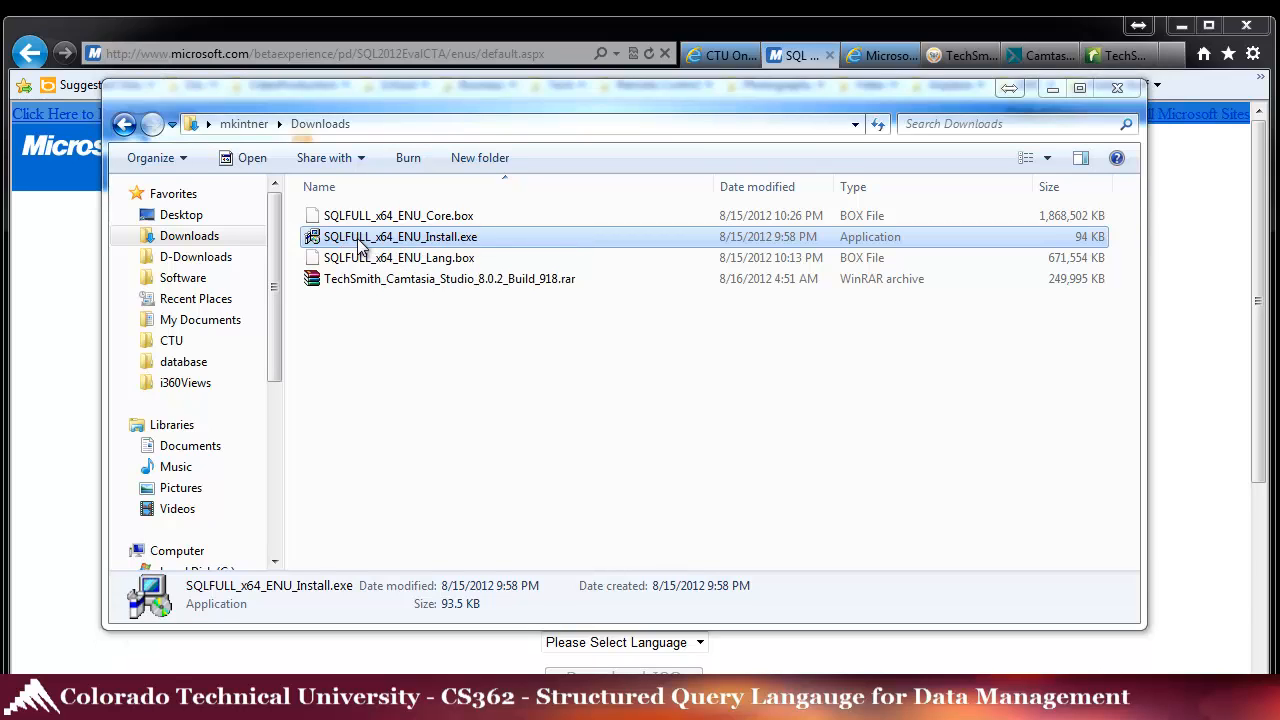
drag(398, 375, 707, 282)
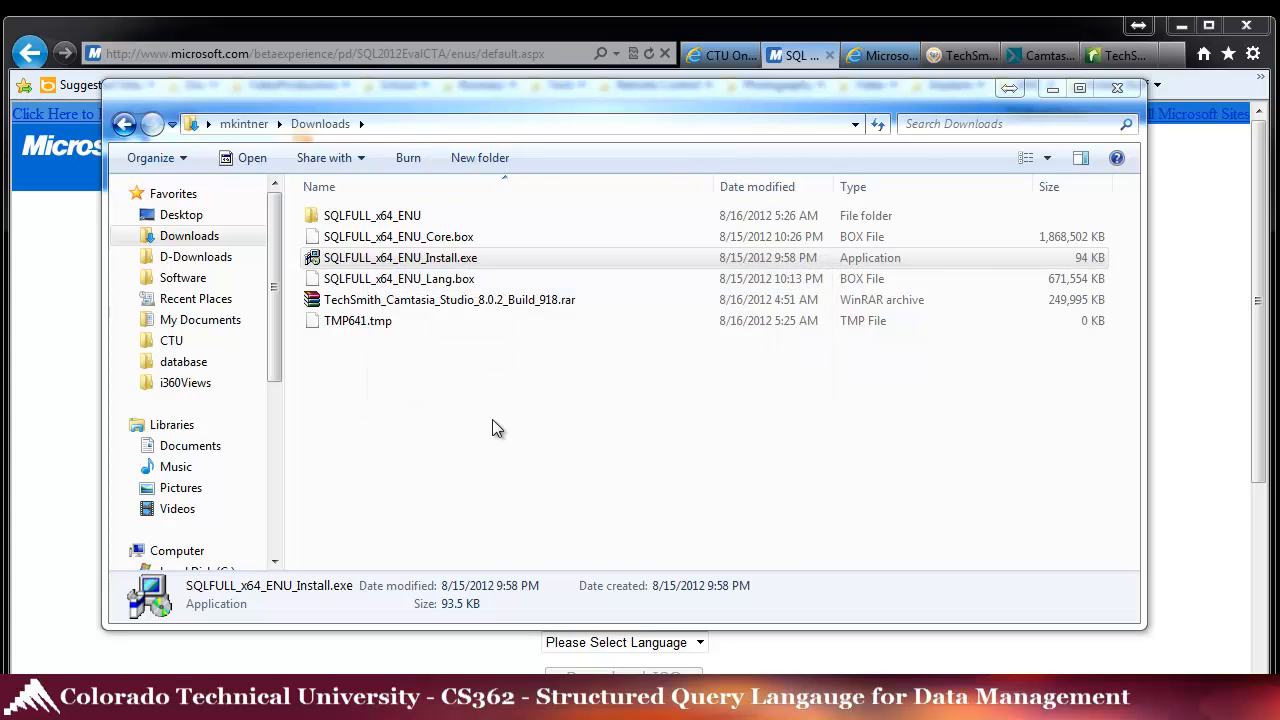
- Launch SETUP.EXE from the extracted SQLFULL_x64_ENU folder
double_click(380, 217)
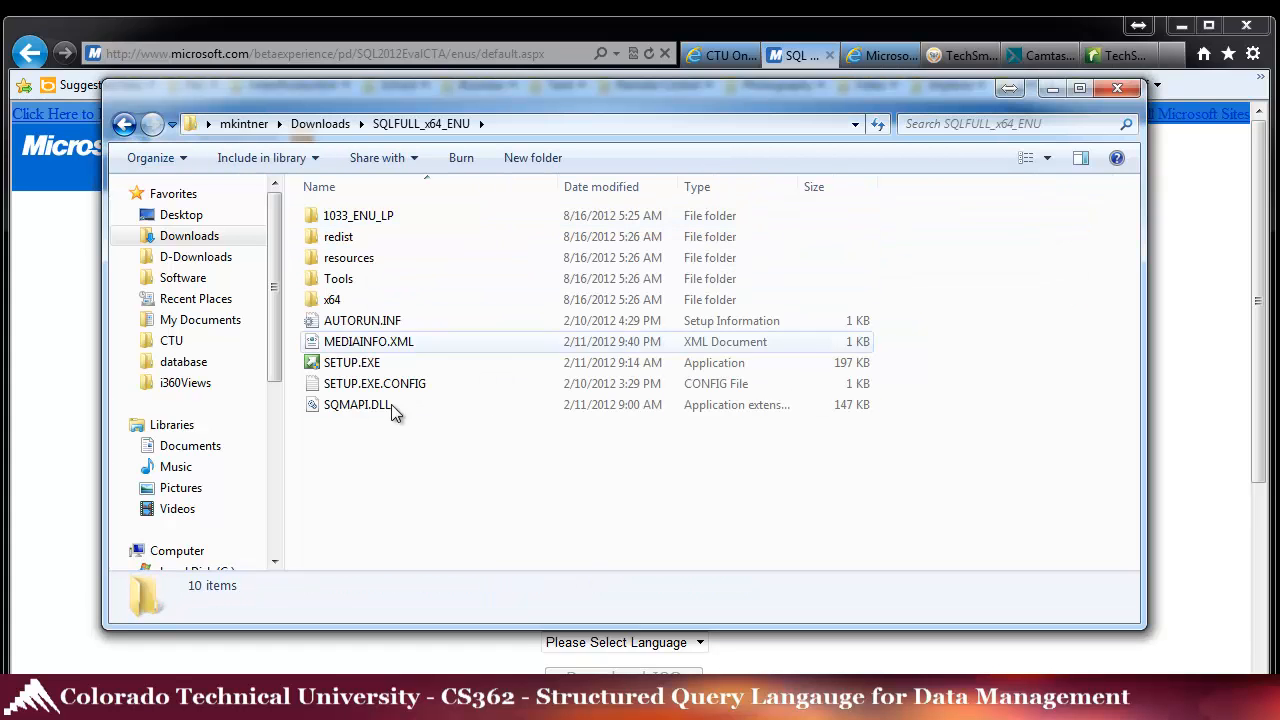
drag(481, 93, 562, 106)
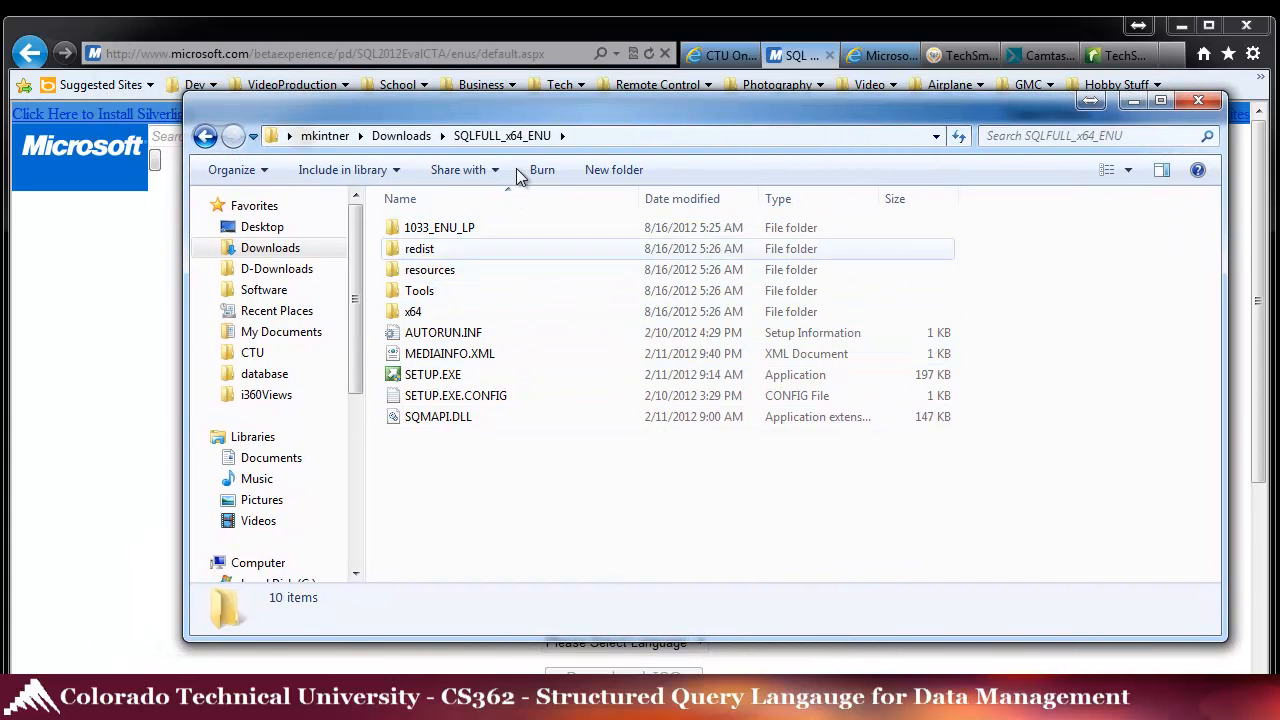
double_click(448, 377)
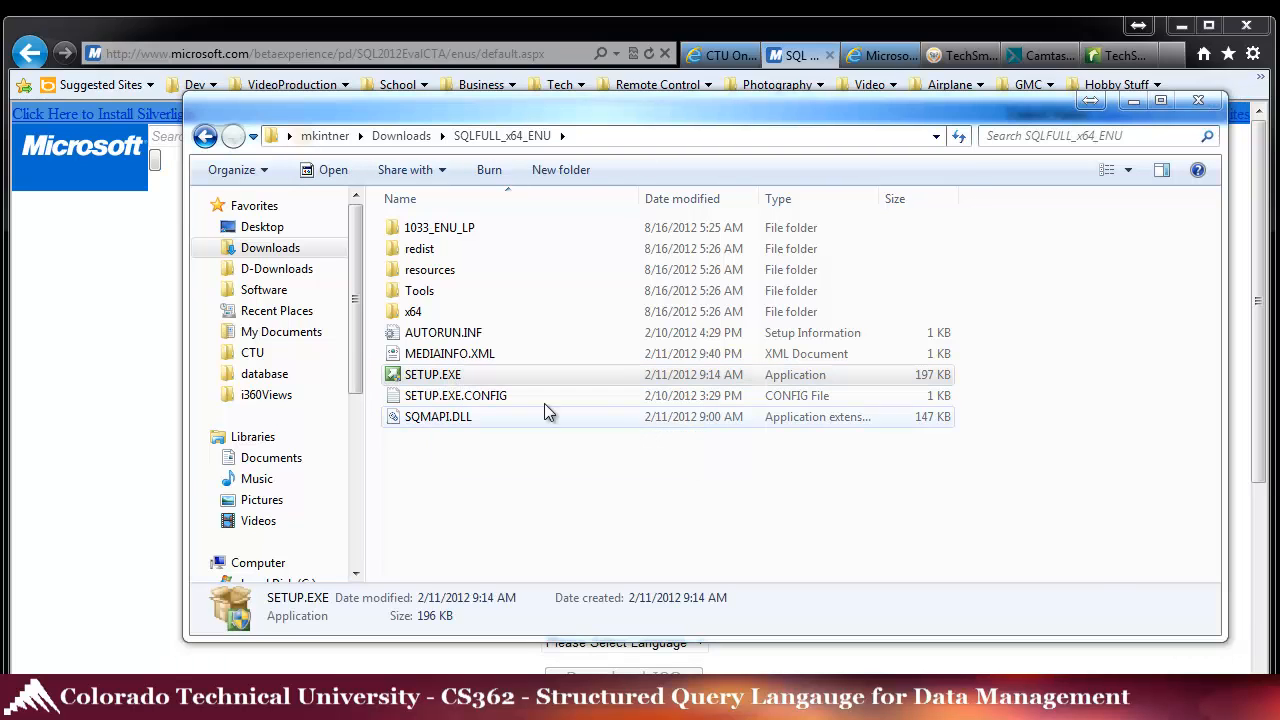
drag(753, 484, 551, 277)
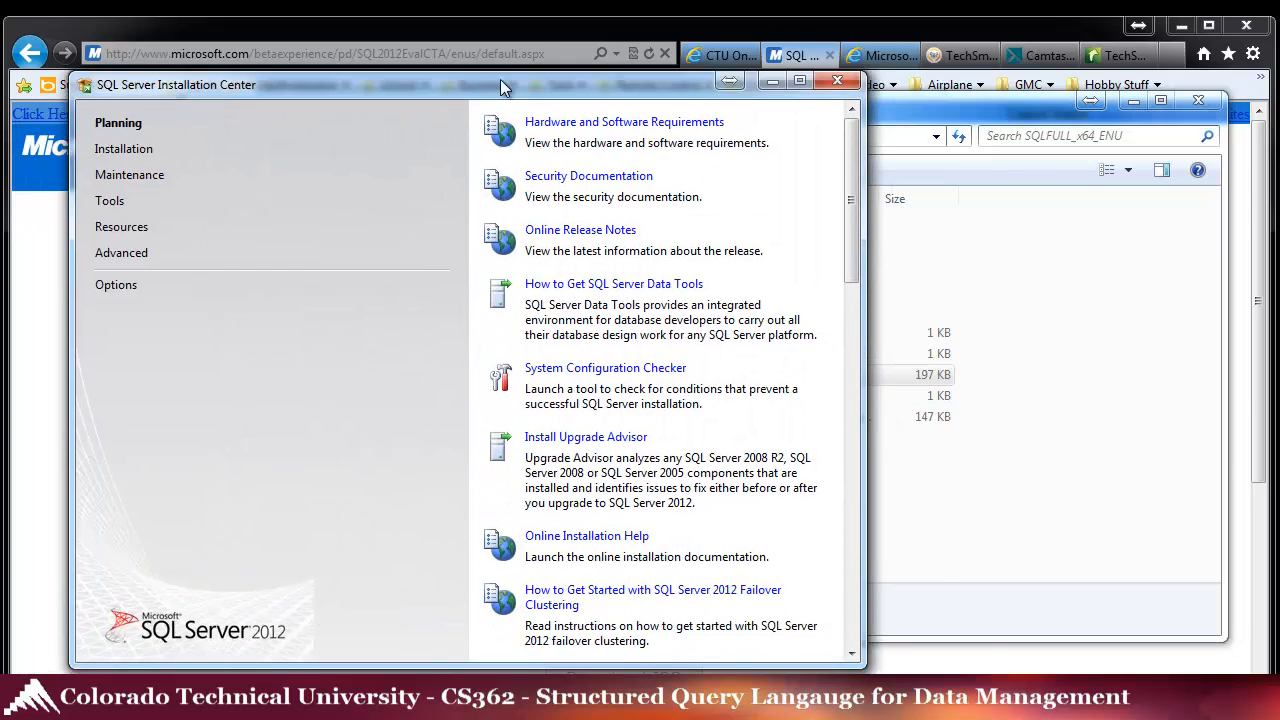
drag(500, 79, 619, 89)
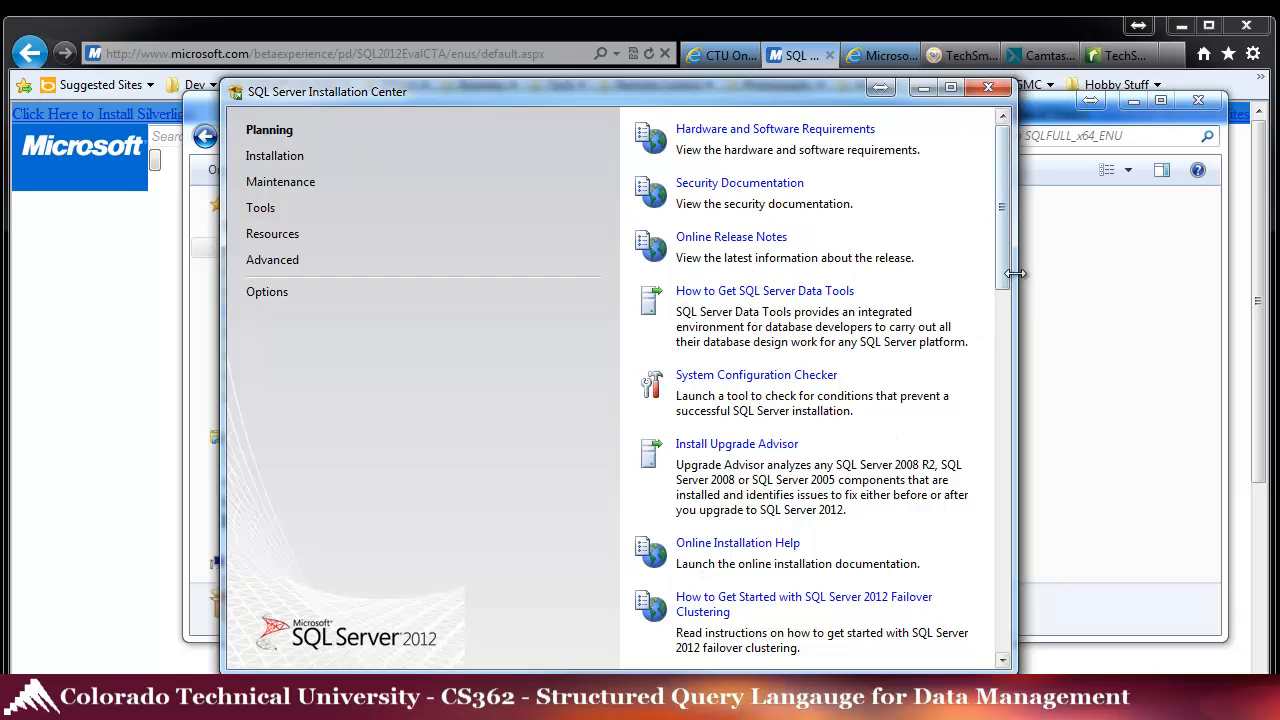
- Start a new SQL Server stand-alone installation under Installation and review the 8 passed setup rules
mouse_move(1005, 270)
mouse_down()
mouse_move(1020, 594)
mouse_move(1006, 322)
mouse_move(1029, 263)
mouse_up()
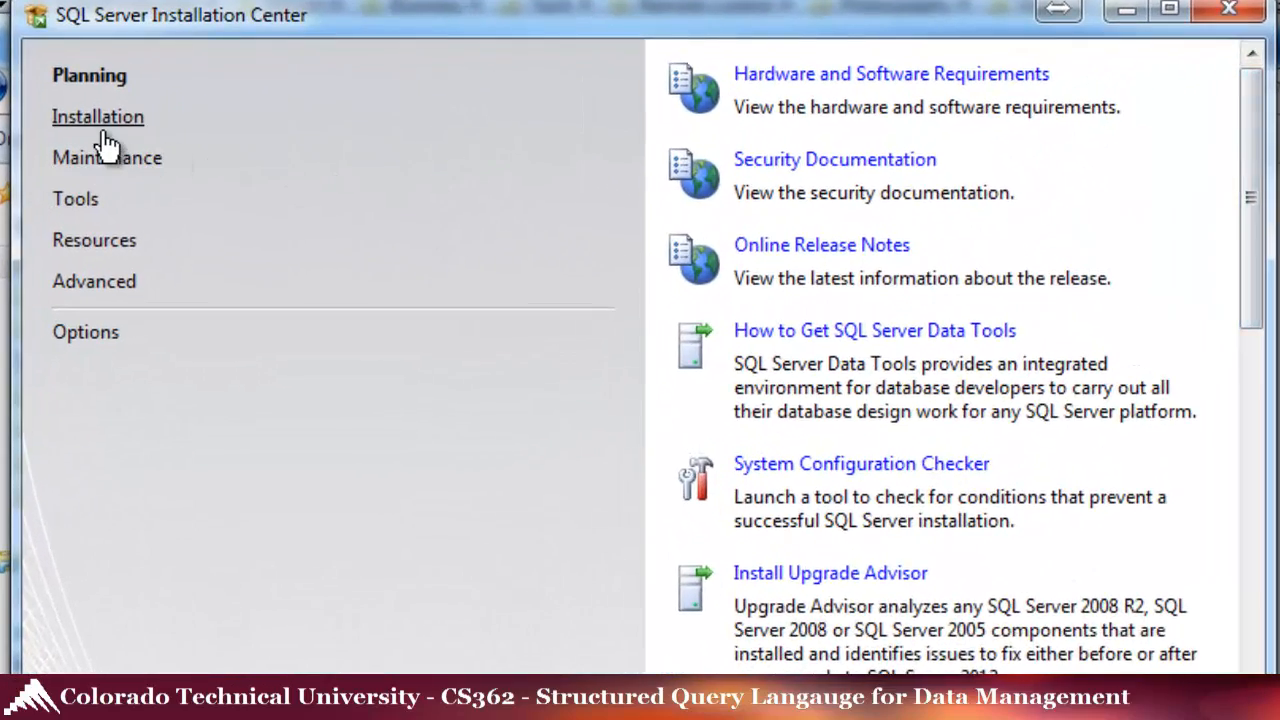
click(139, 132)
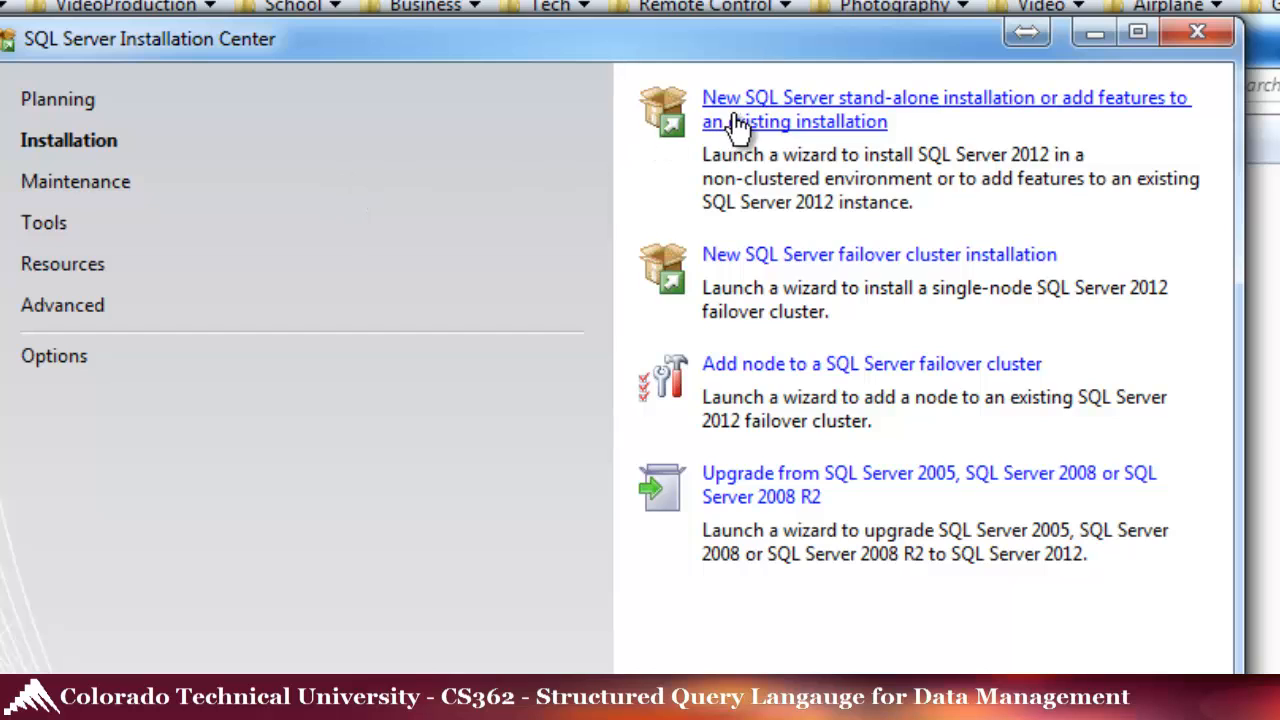
click(746, 125)
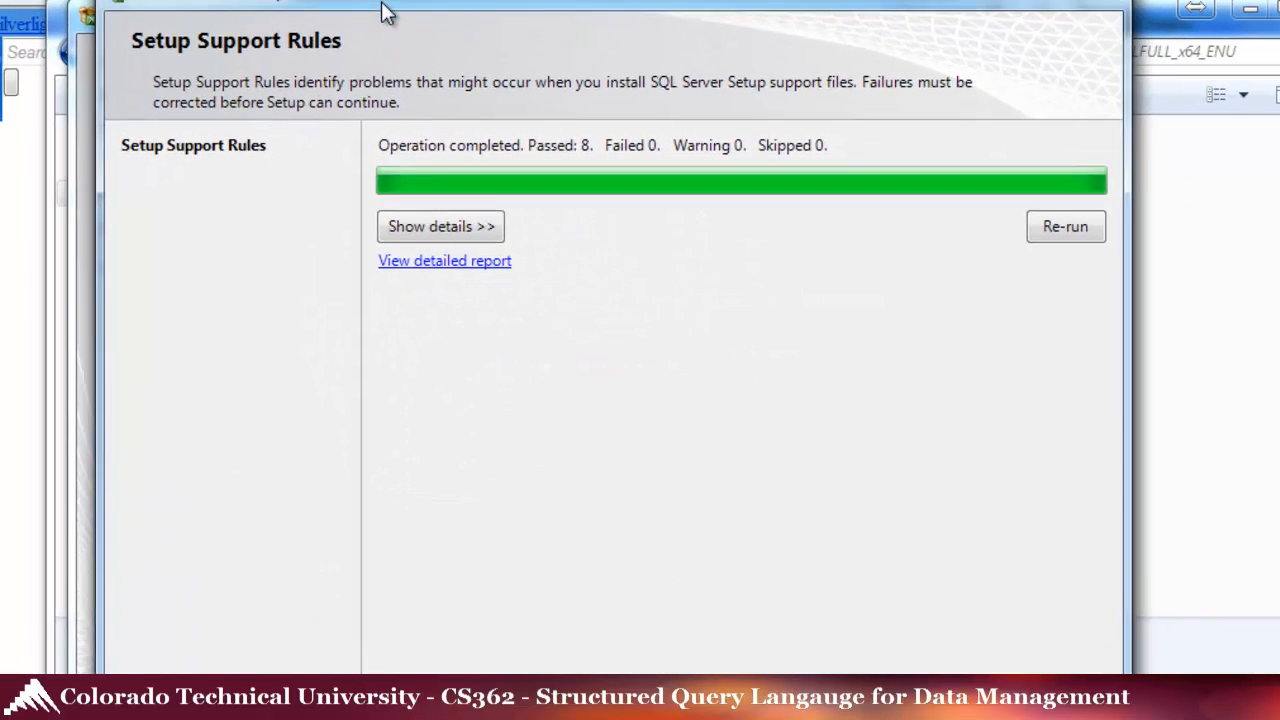
drag(382, 3, 381, 0)
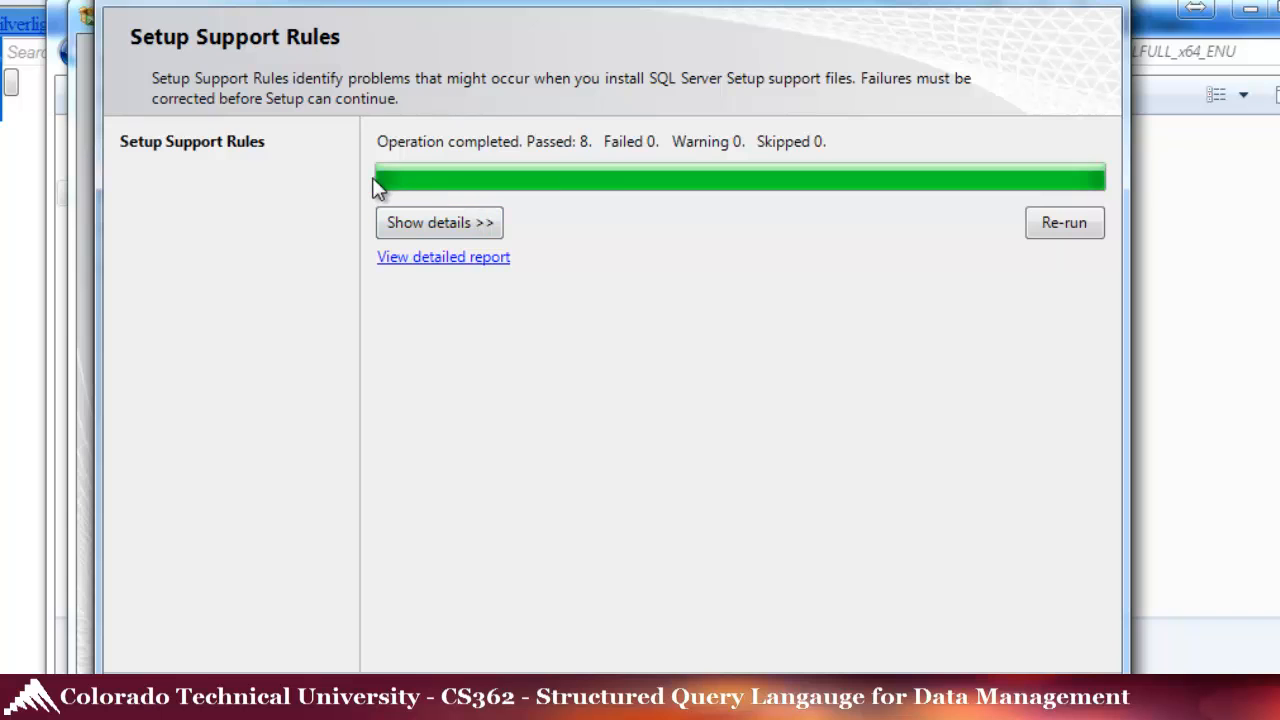
click(466, 221)
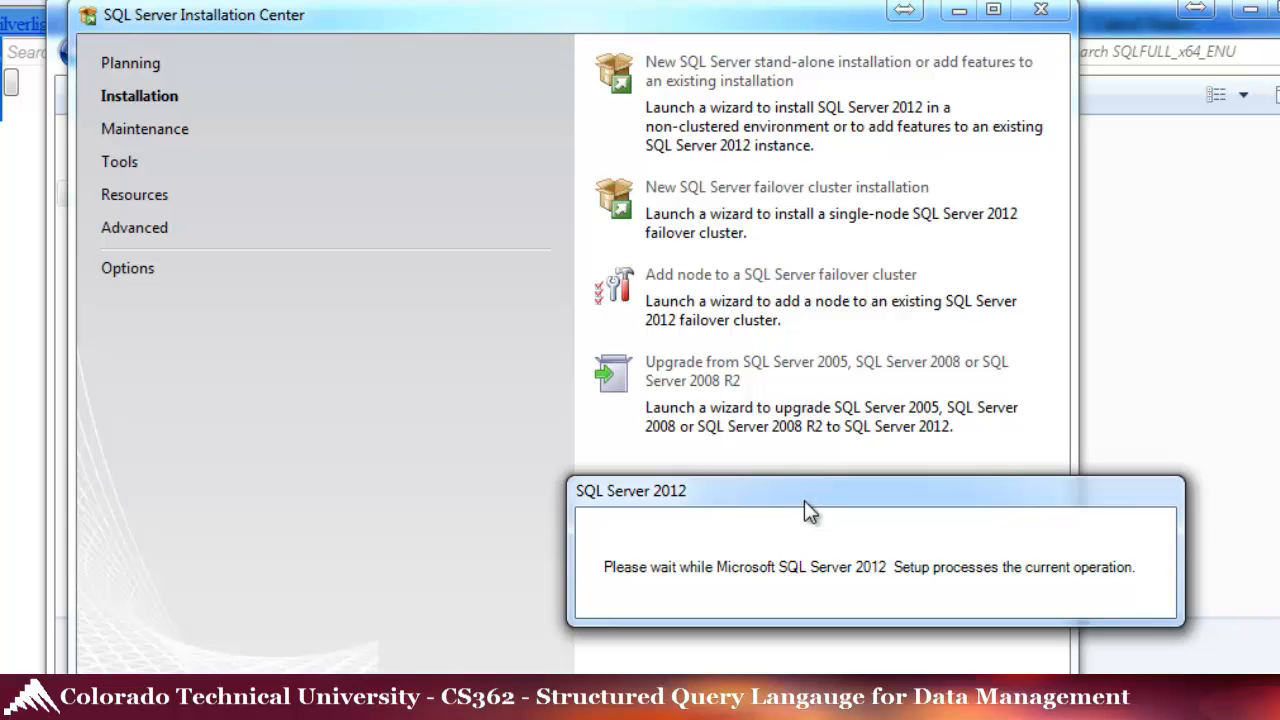
drag(808, 512, 537, 214)
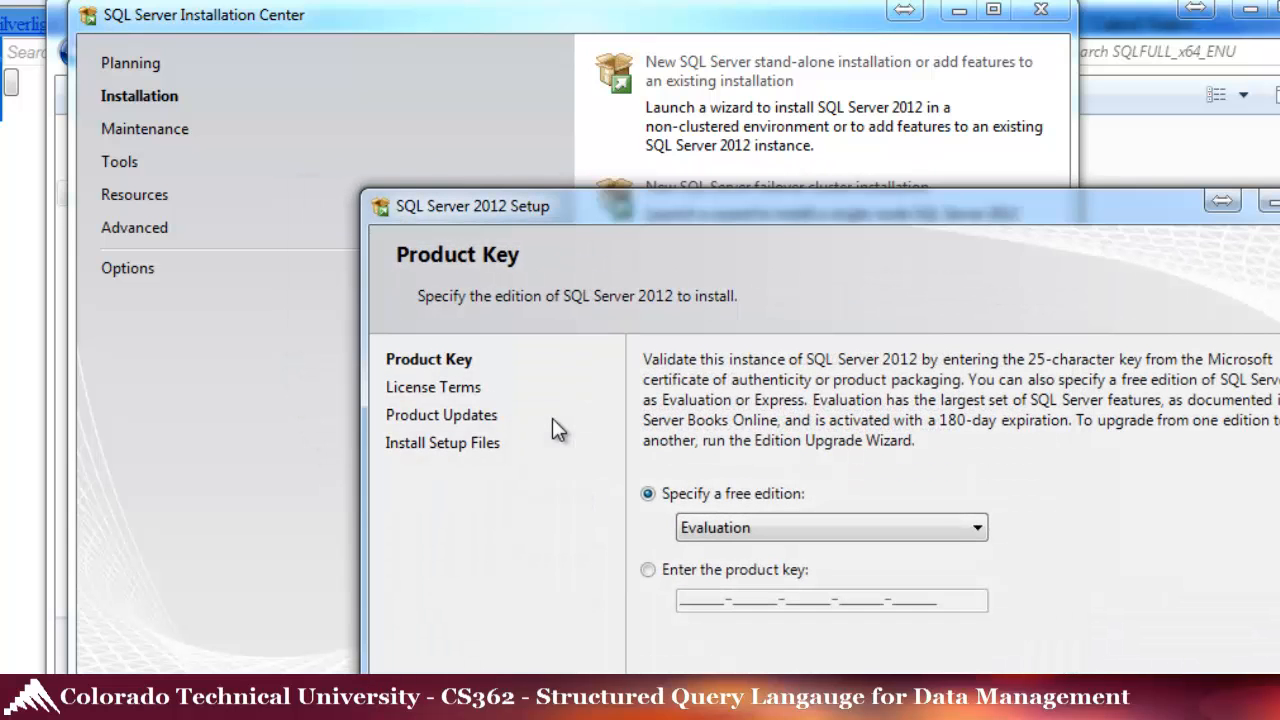
- Keep Evaluation as the free edition on the Product Key page
drag(745, 212, 510, 2)
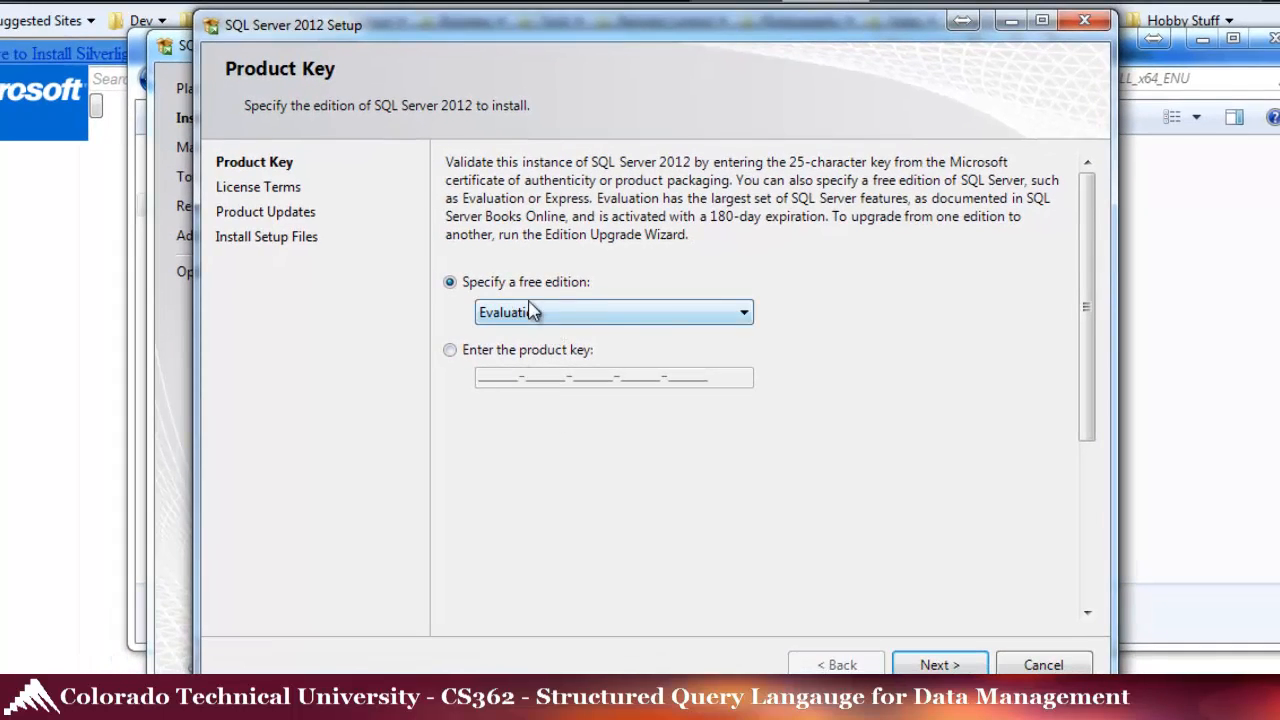
click(745, 314)
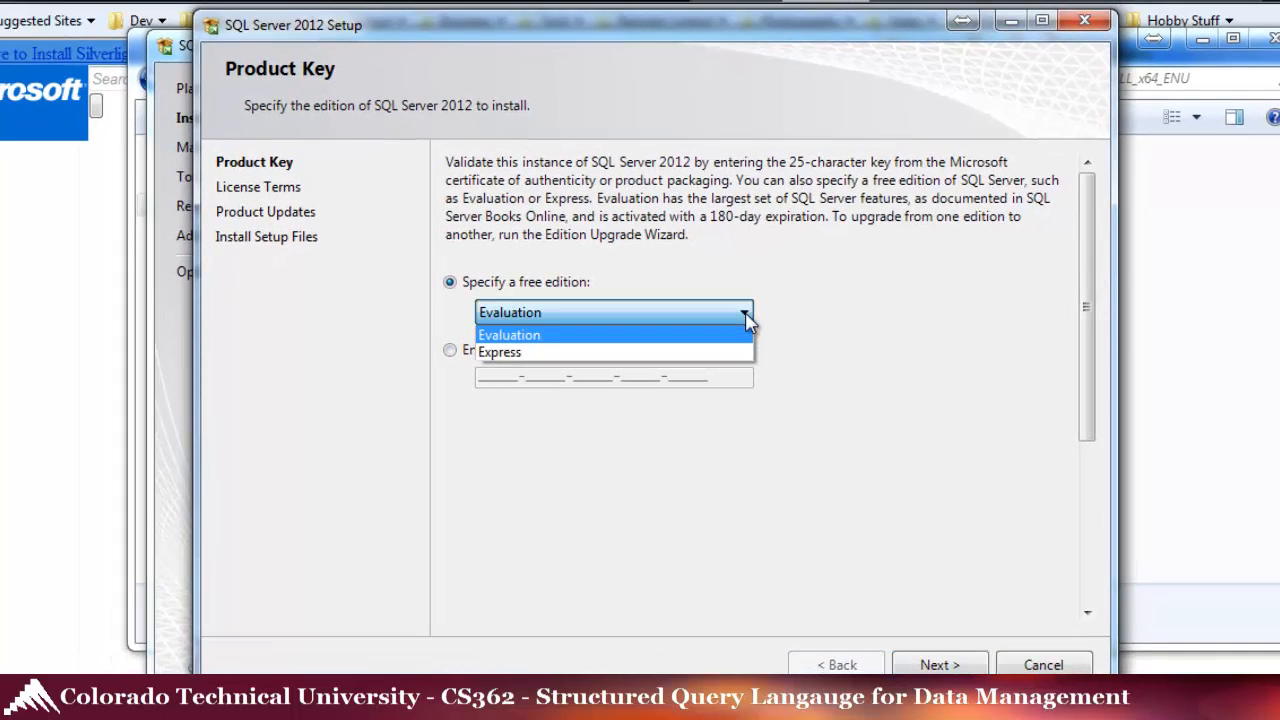
click(746, 314)
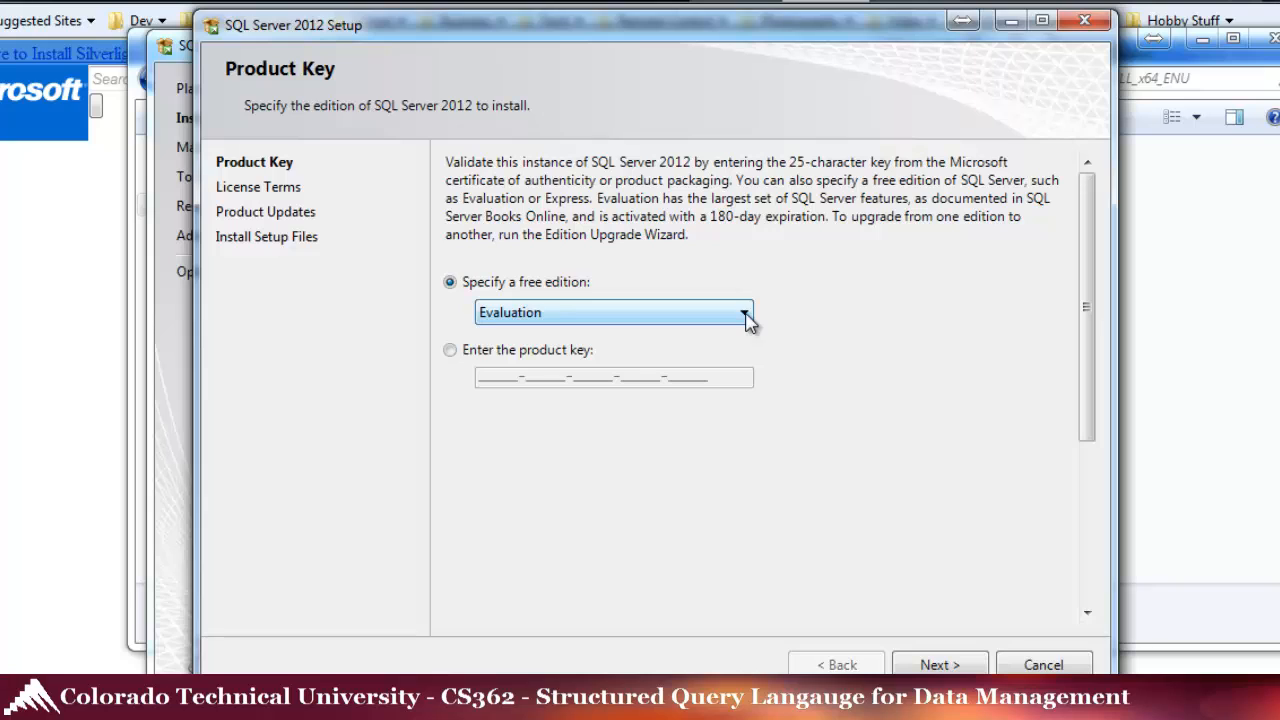
click(746, 315)
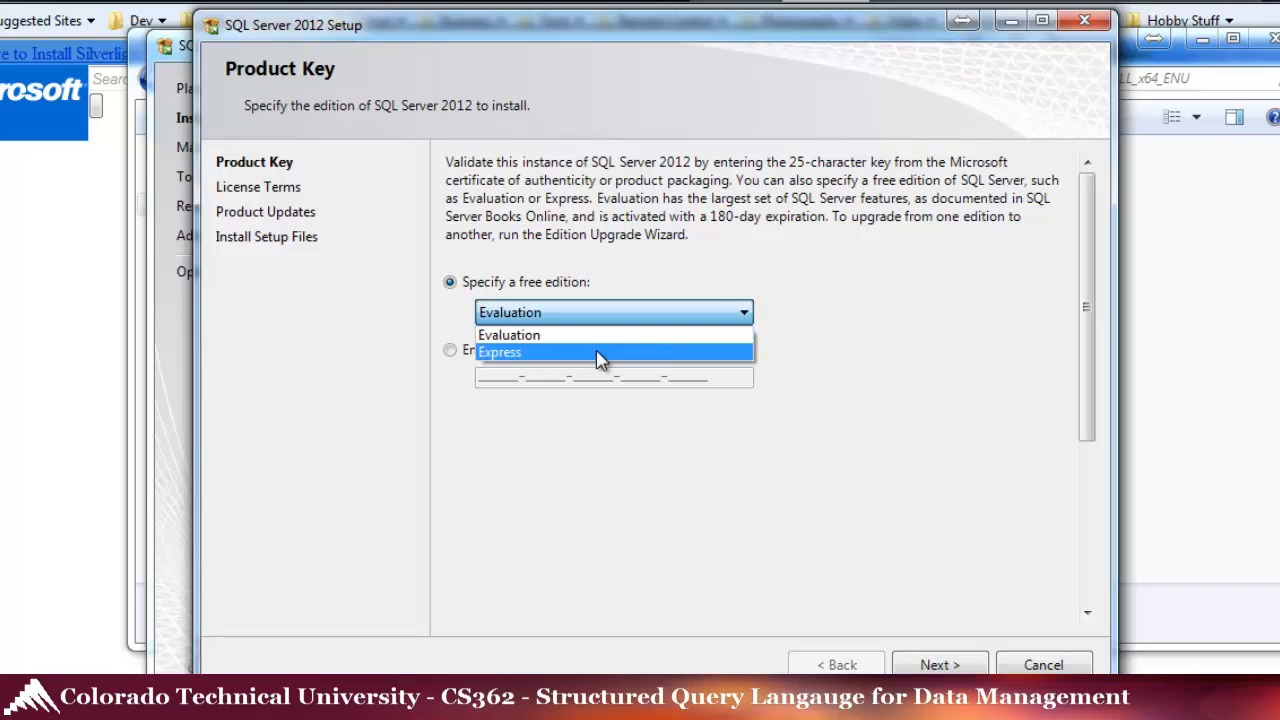
click(533, 338)
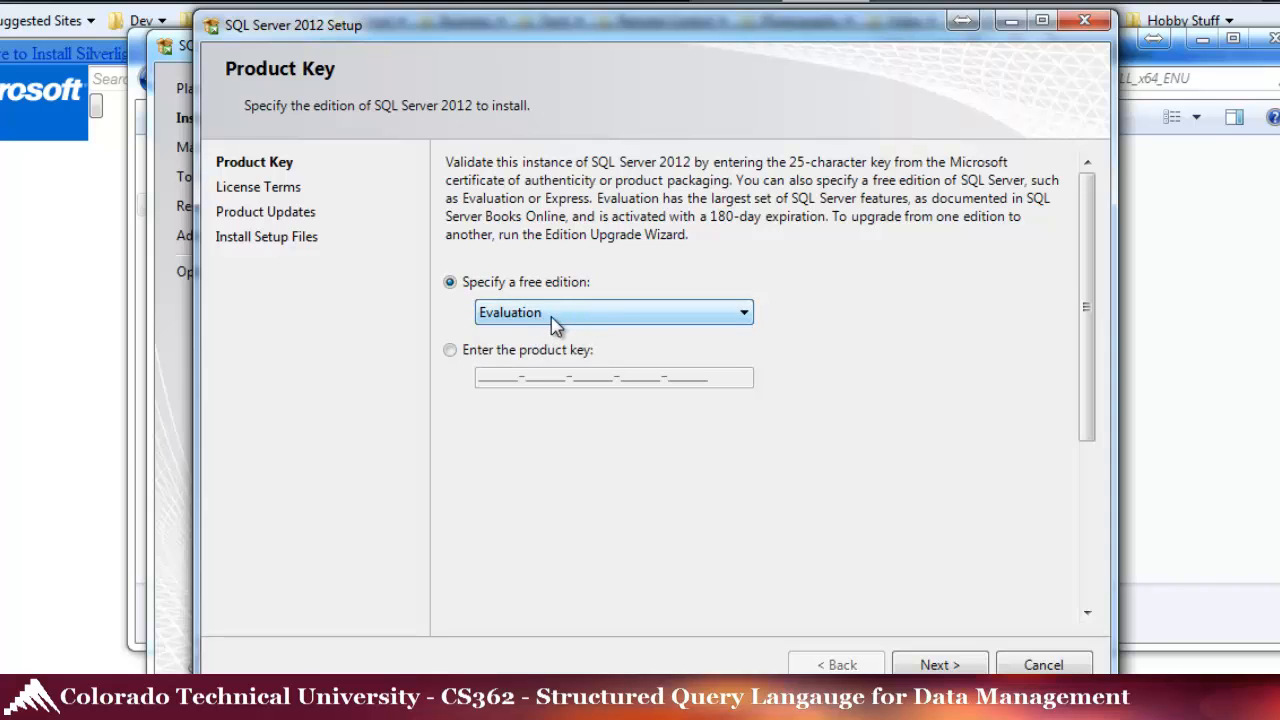
- Accept the license terms and continue to installing the setup files
click(932, 666)
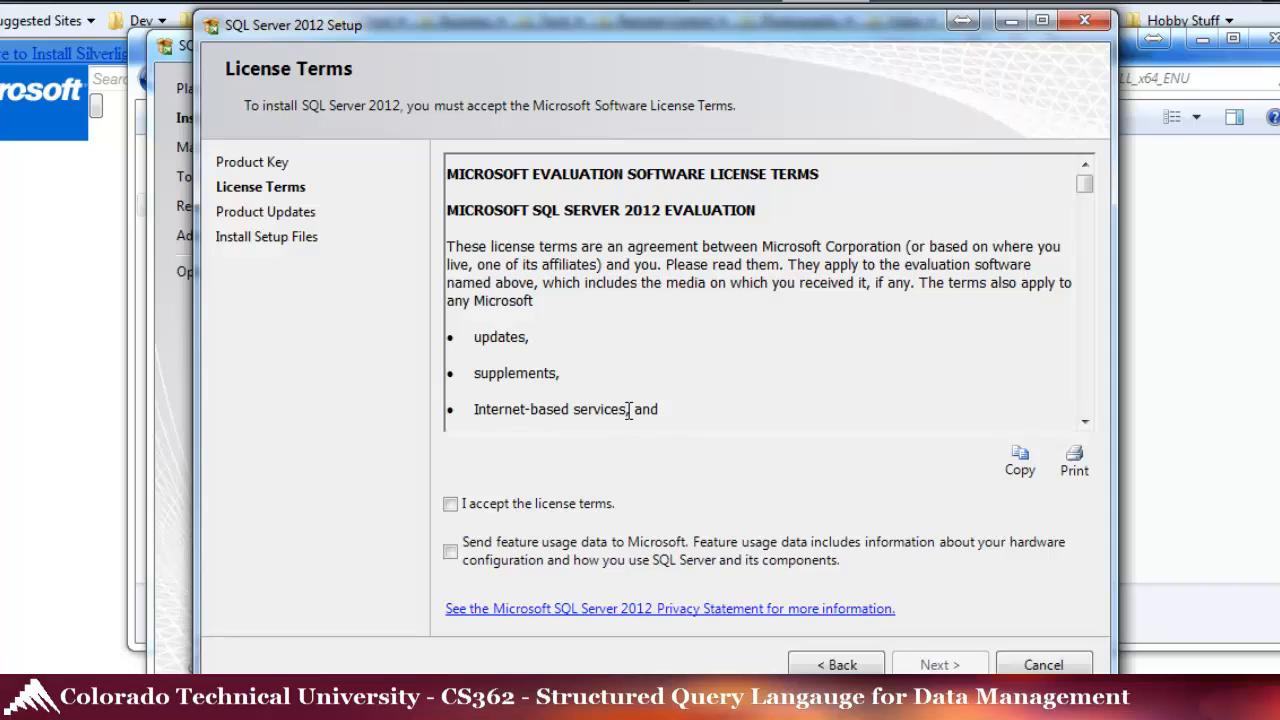
click(450, 504)
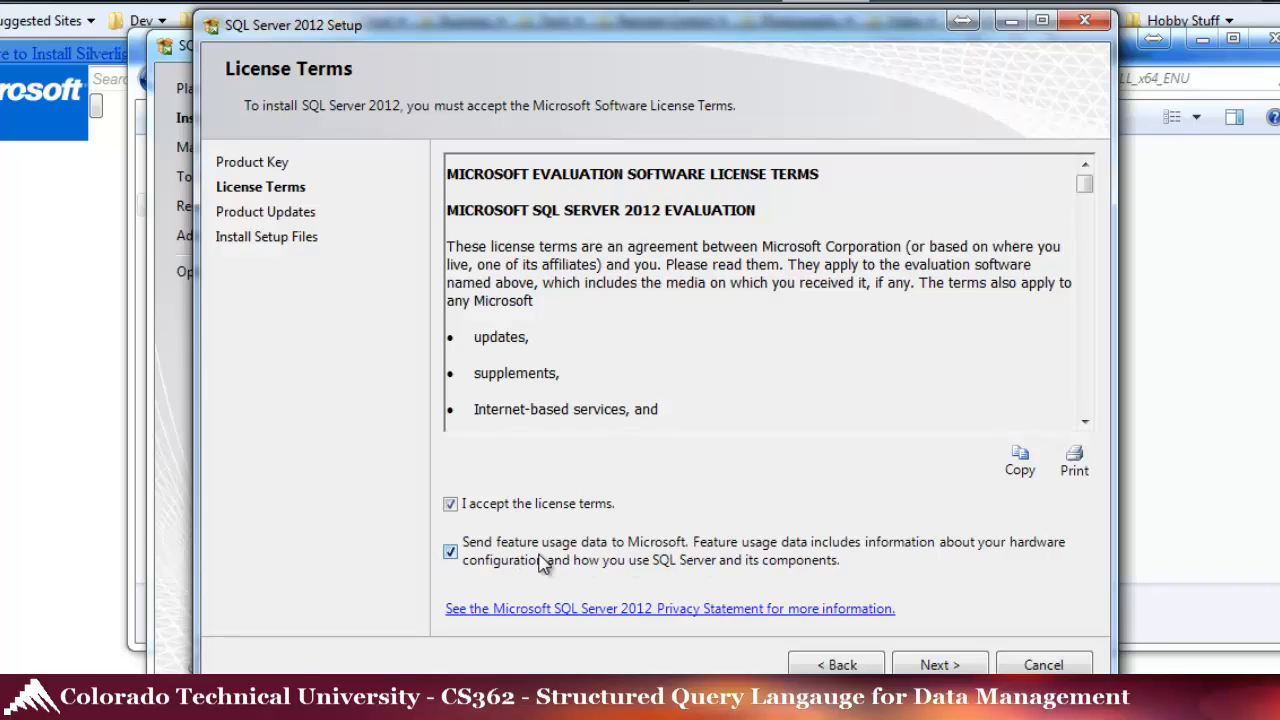
click(940, 665)
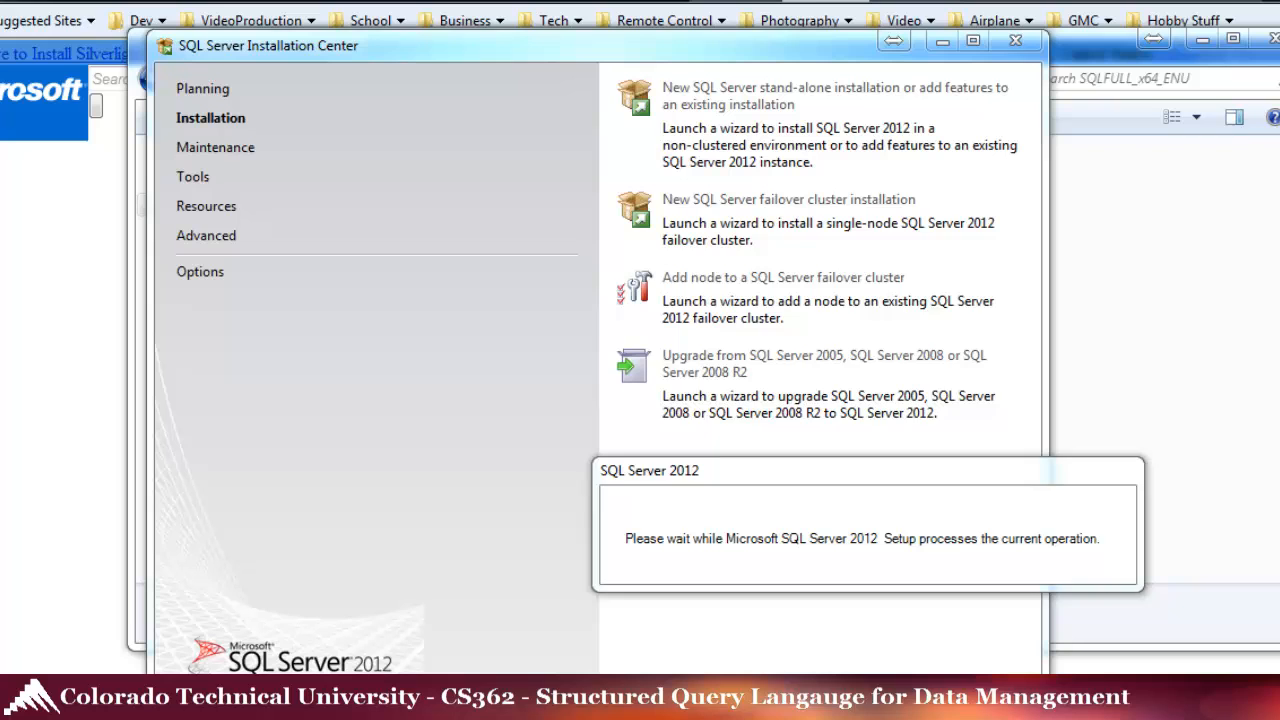
- Close the SQLFULL_x64_ENU folder window behind the setup wizard
drag(802, 479, 650, 250)
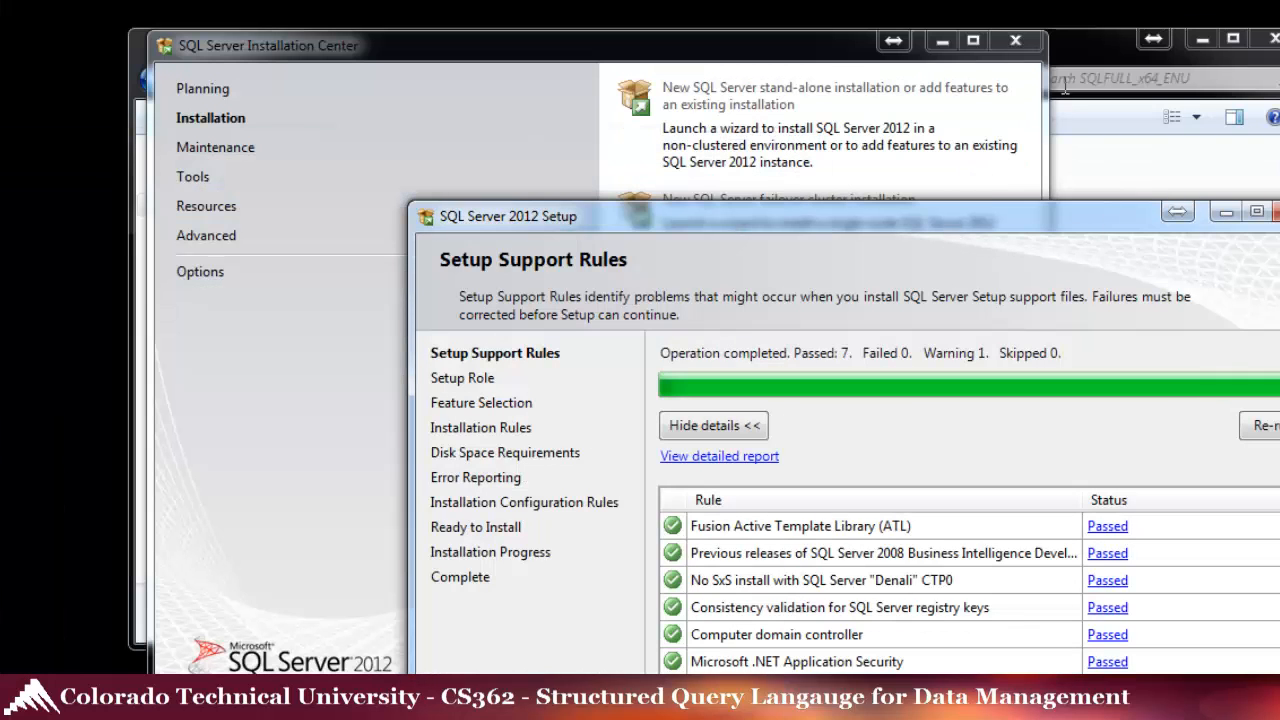
click(1085, 65)
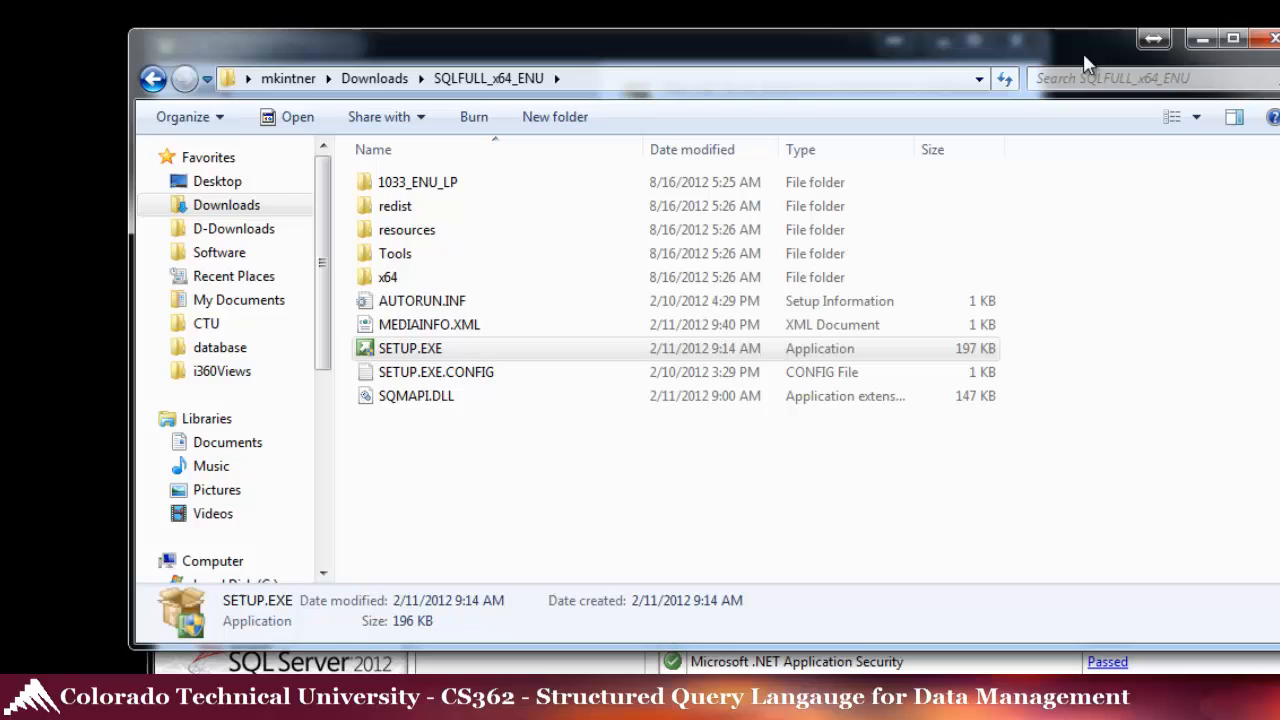
click(1274, 40)
drag(1078, 225, 913, 28)
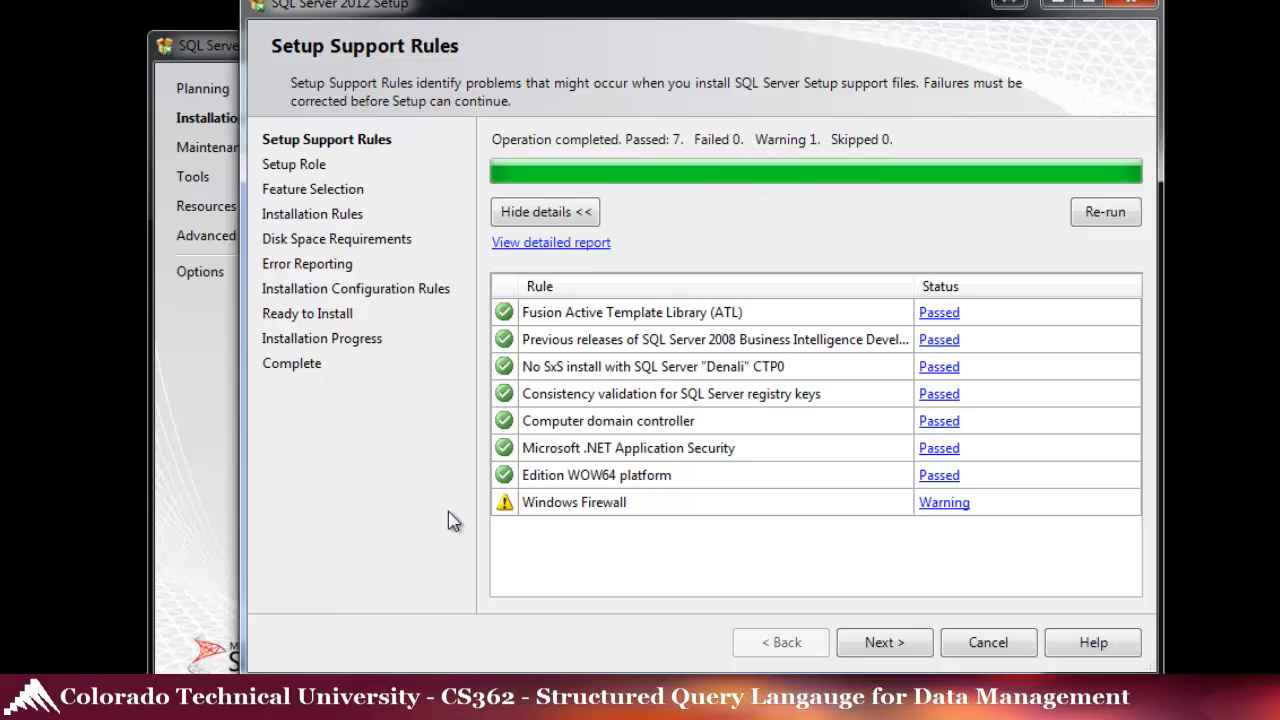
- Review the Windows Firewall warning details and continue past the support rules
click(940, 504)
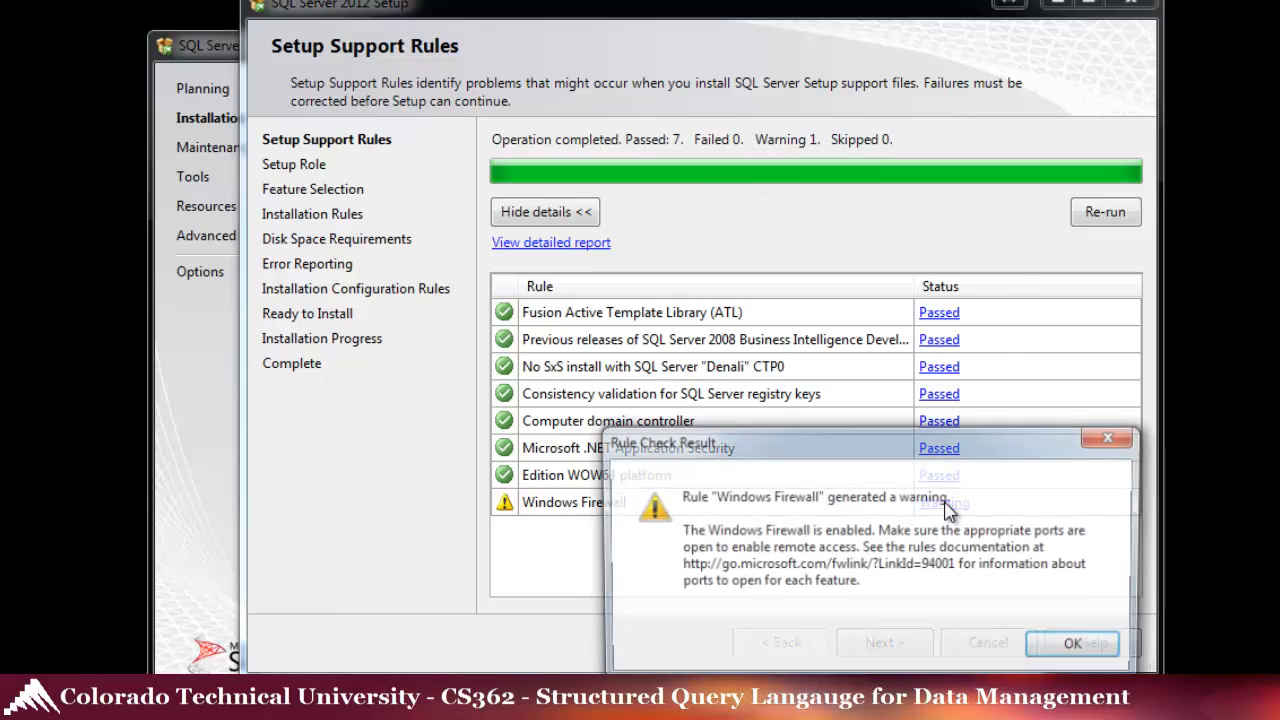
drag(898, 456, 847, 235)
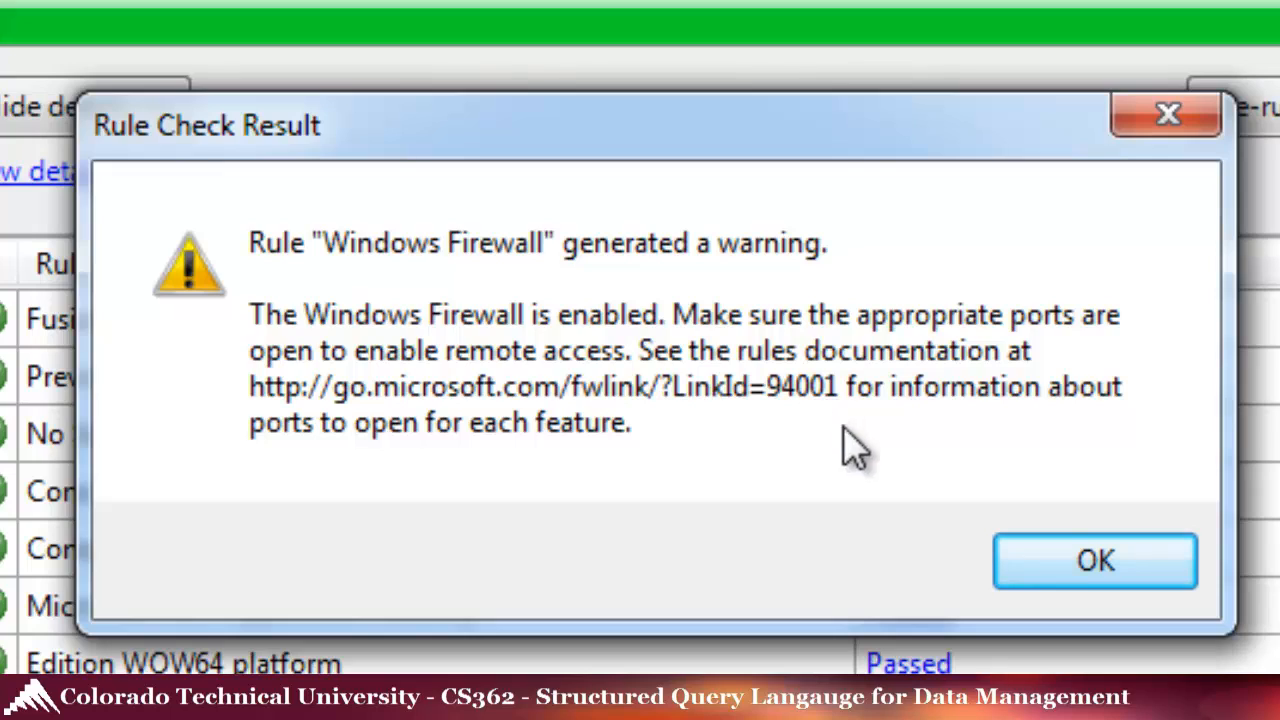
click(1094, 569)
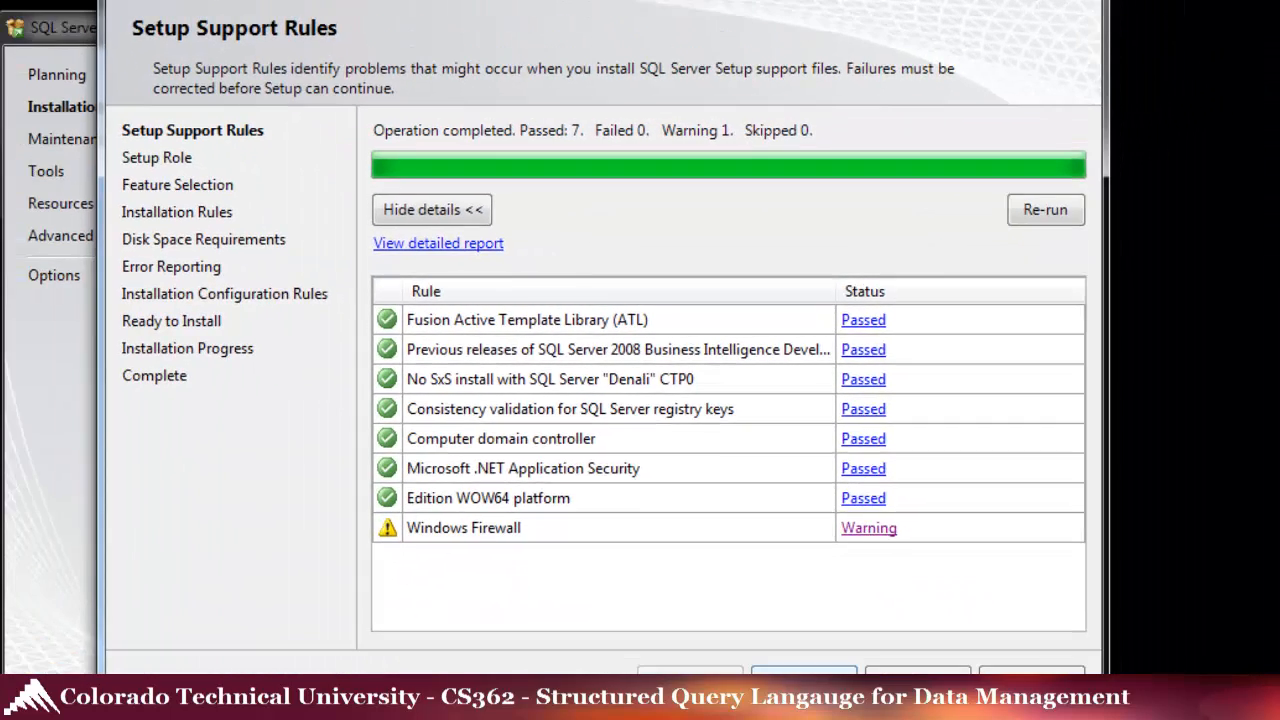
click(804, 680)
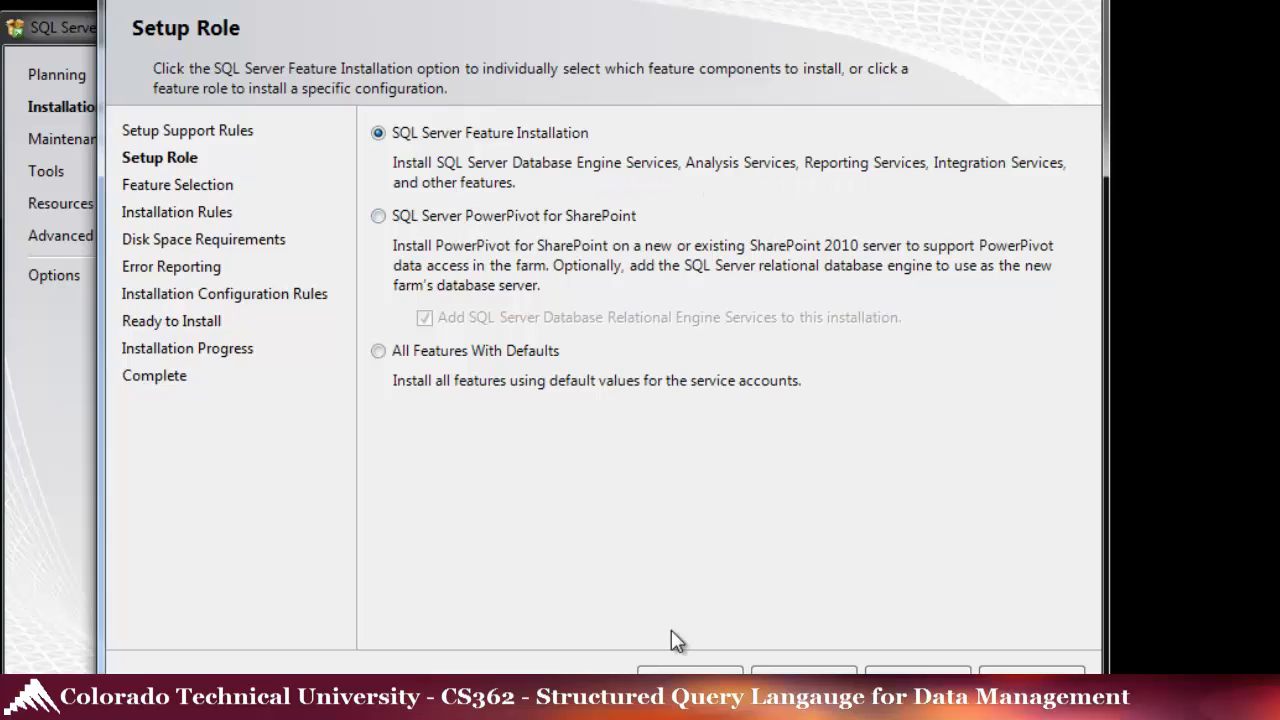
- Select Database Engine Services with Full-Text and Semantic Extraction and Data Quality Services
click(803, 668)
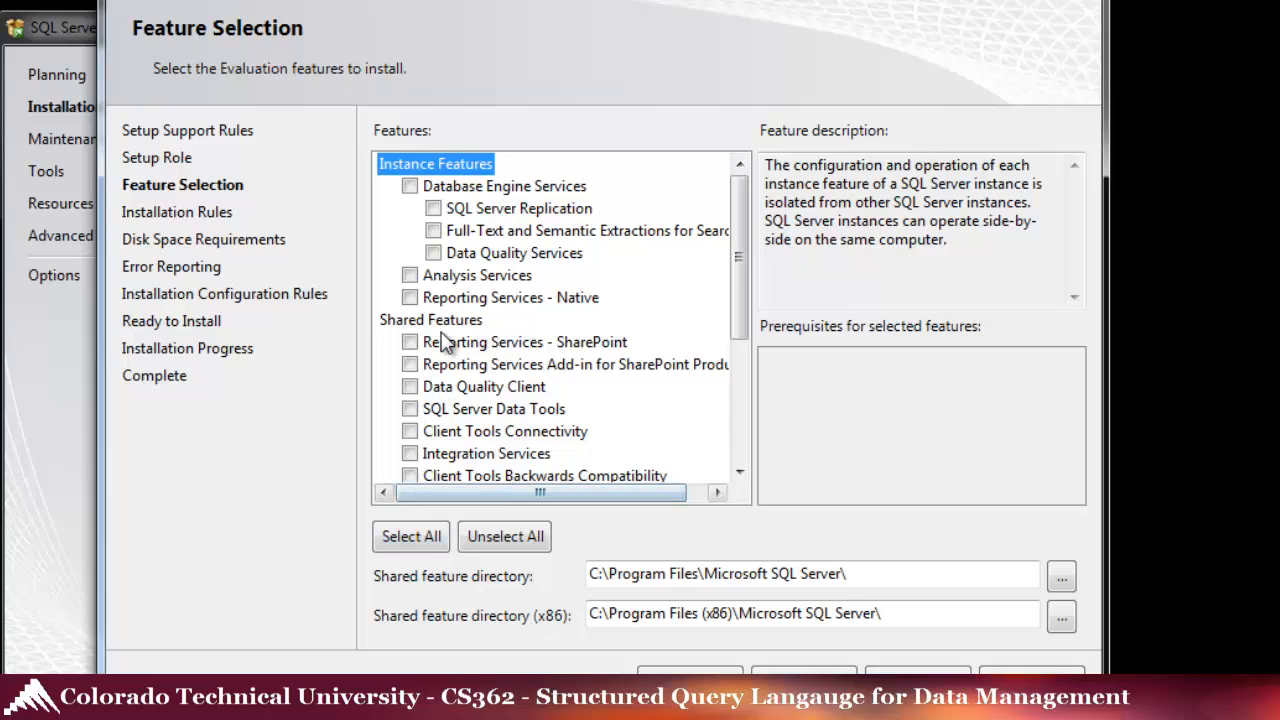
click(409, 186)
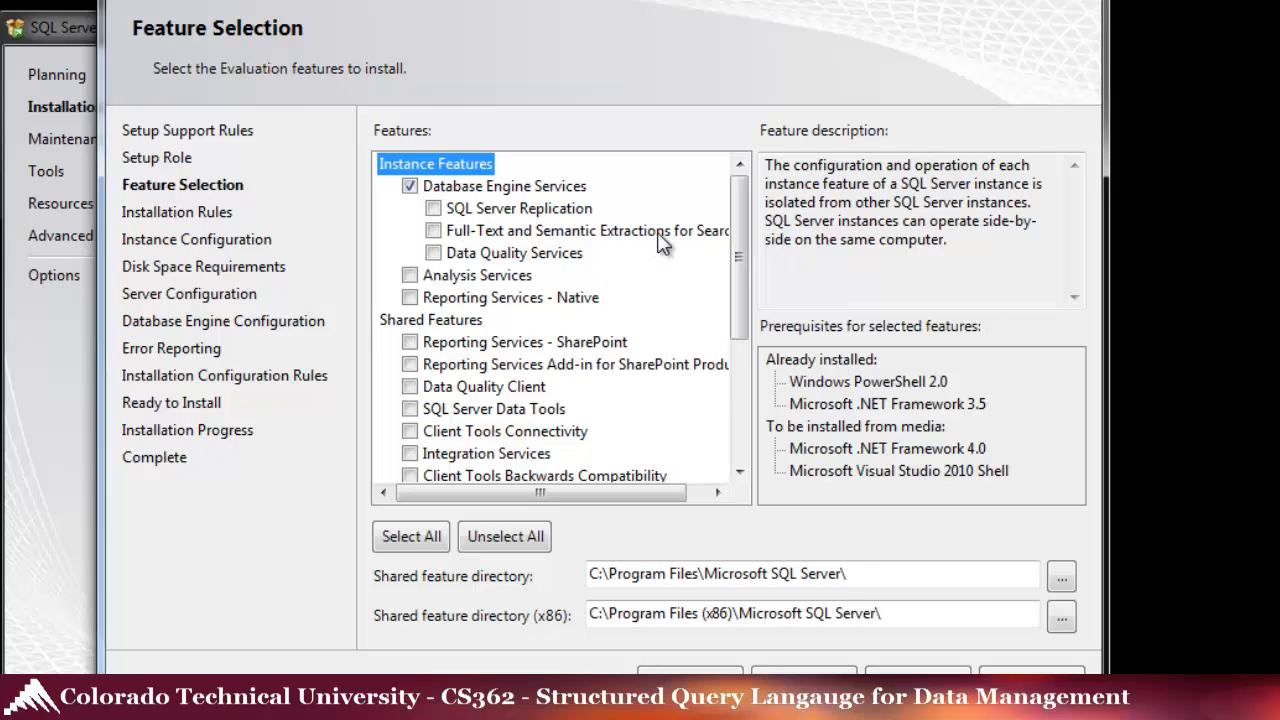
click(433, 231)
click(433, 253)
drag(508, 493, 428, 477)
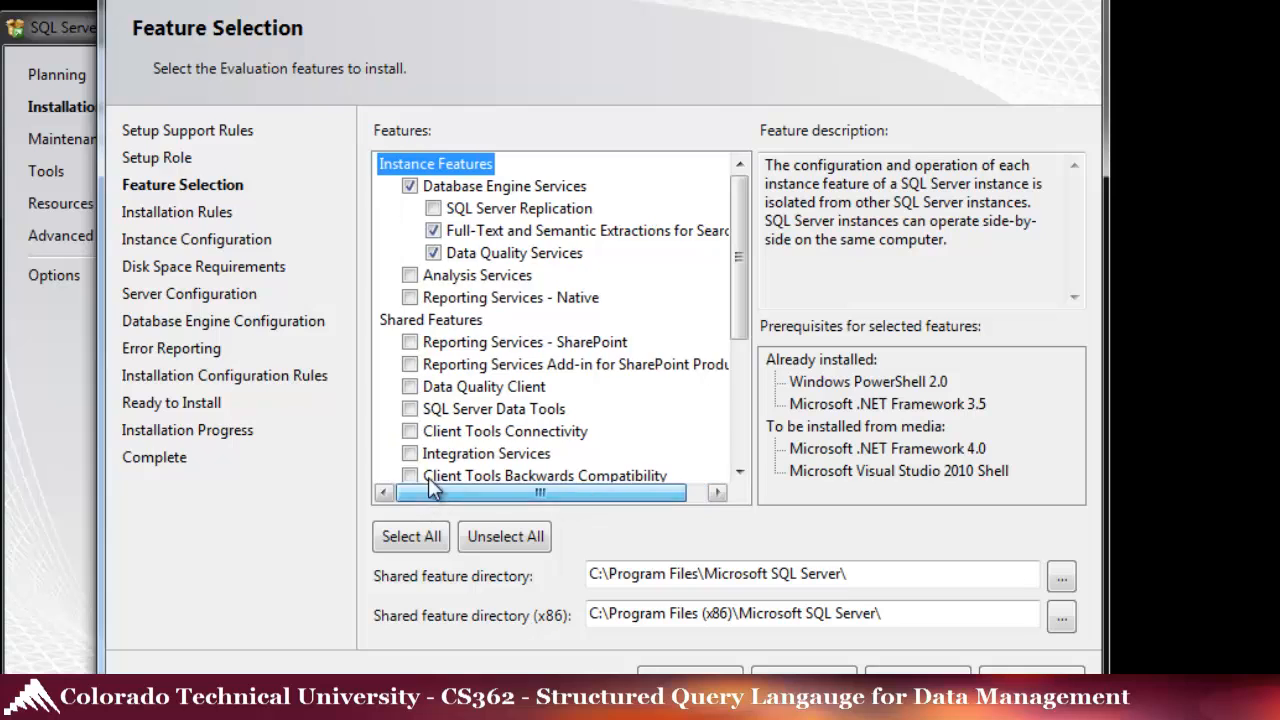
drag(740, 300, 743, 375)
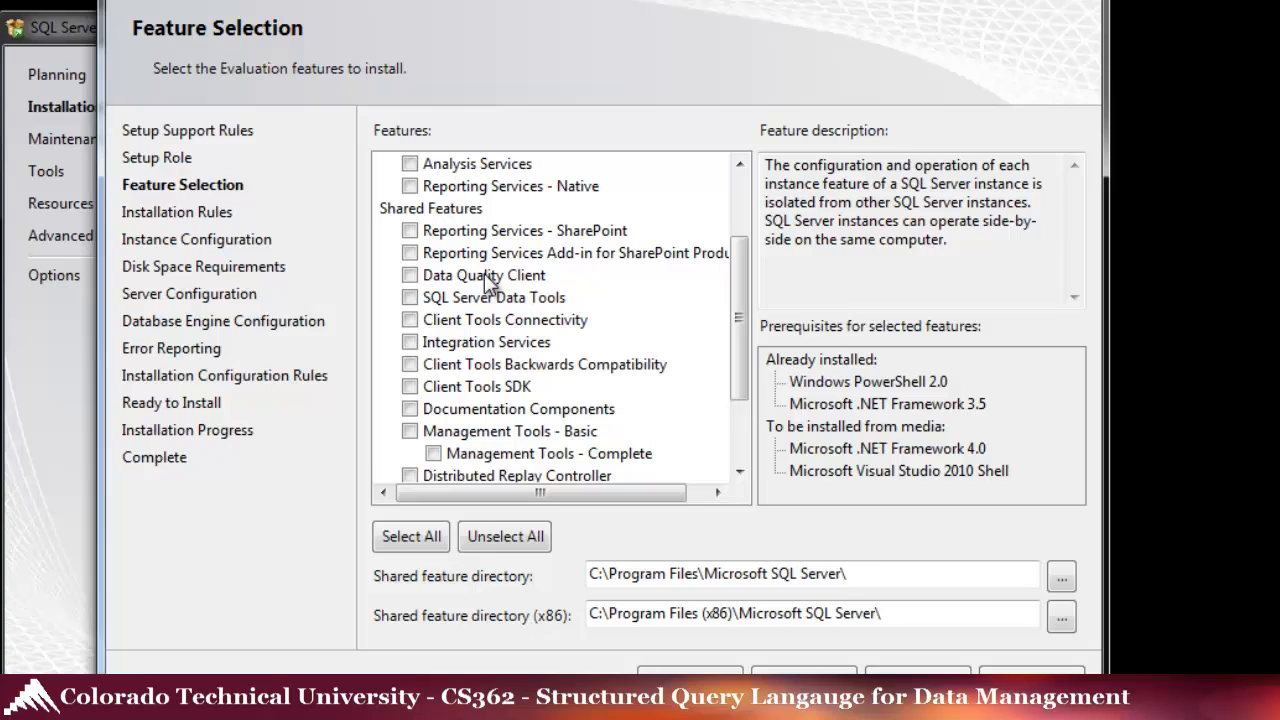
- Add SQL Server Data Tools, Client Tools Connectivity and Integration Services to the features
click(452, 298)
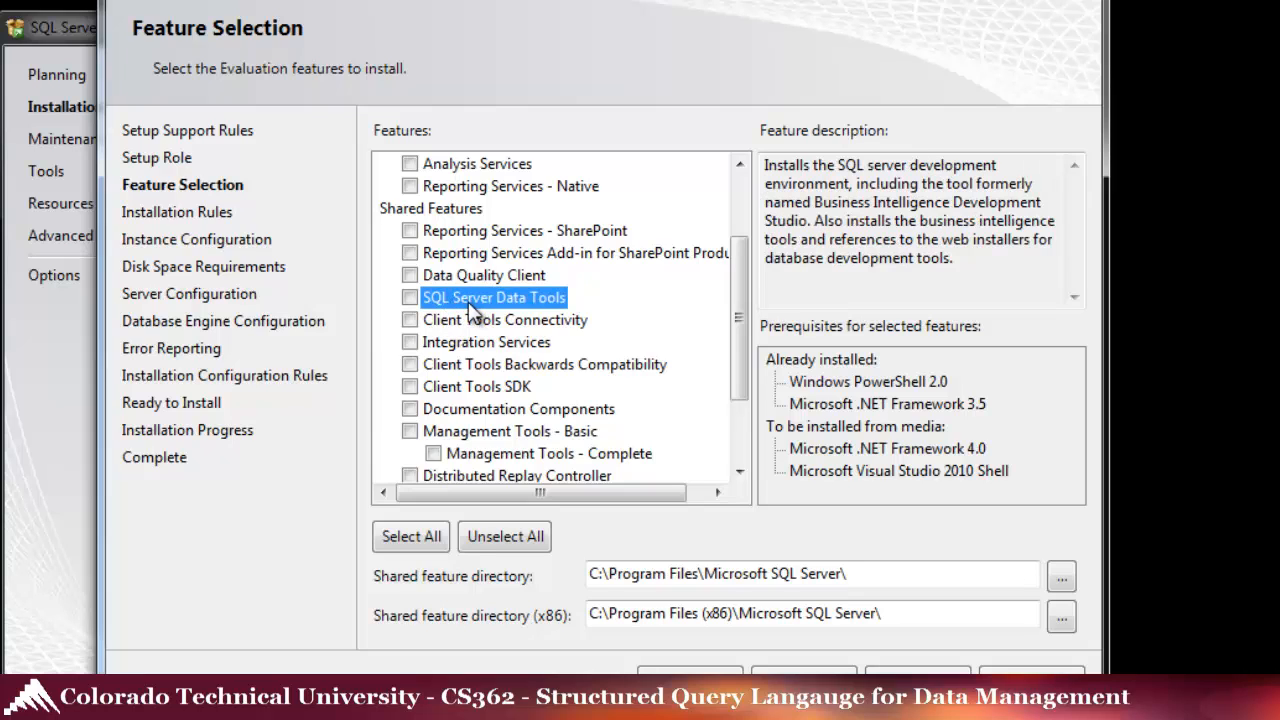
click(411, 299)
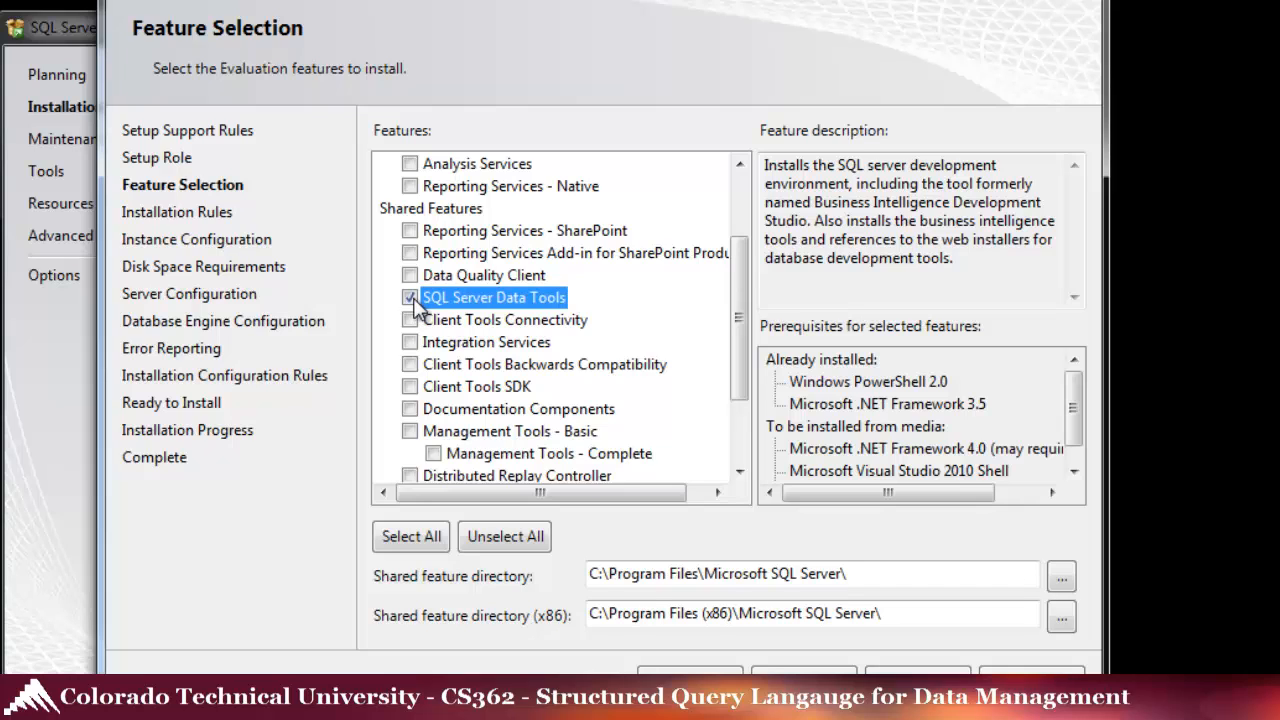
click(455, 321)
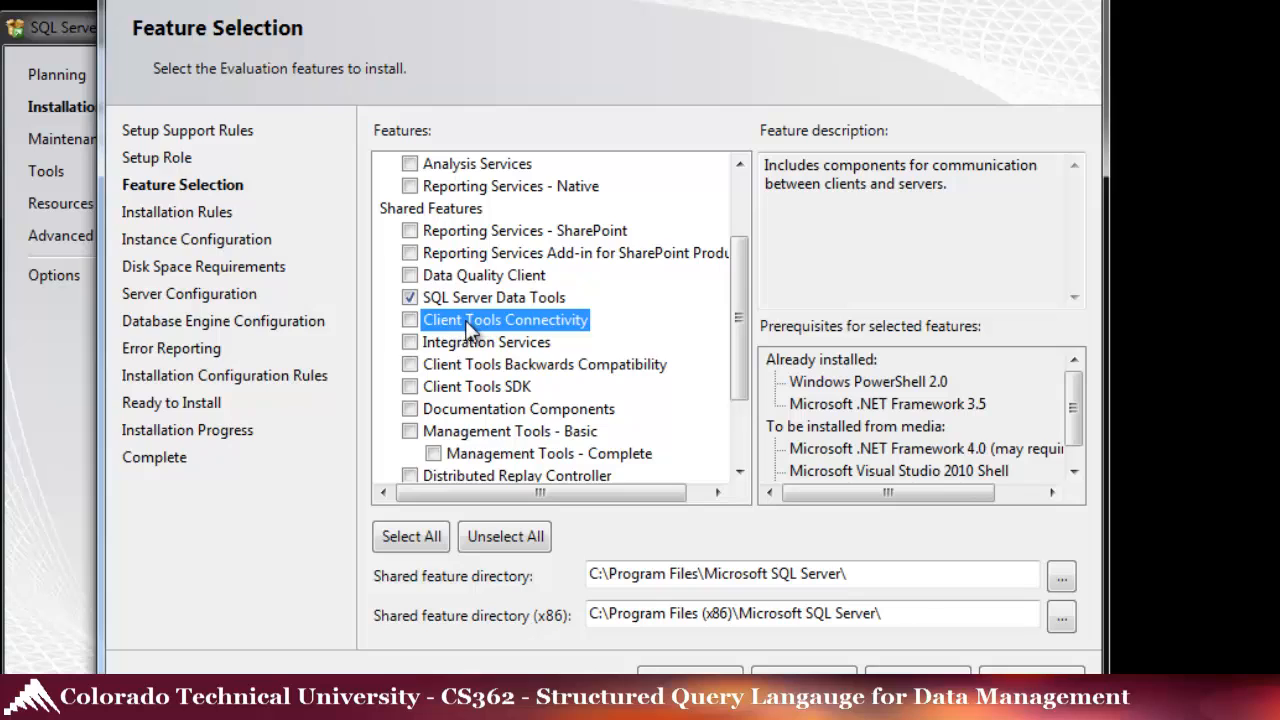
click(410, 321)
click(446, 345)
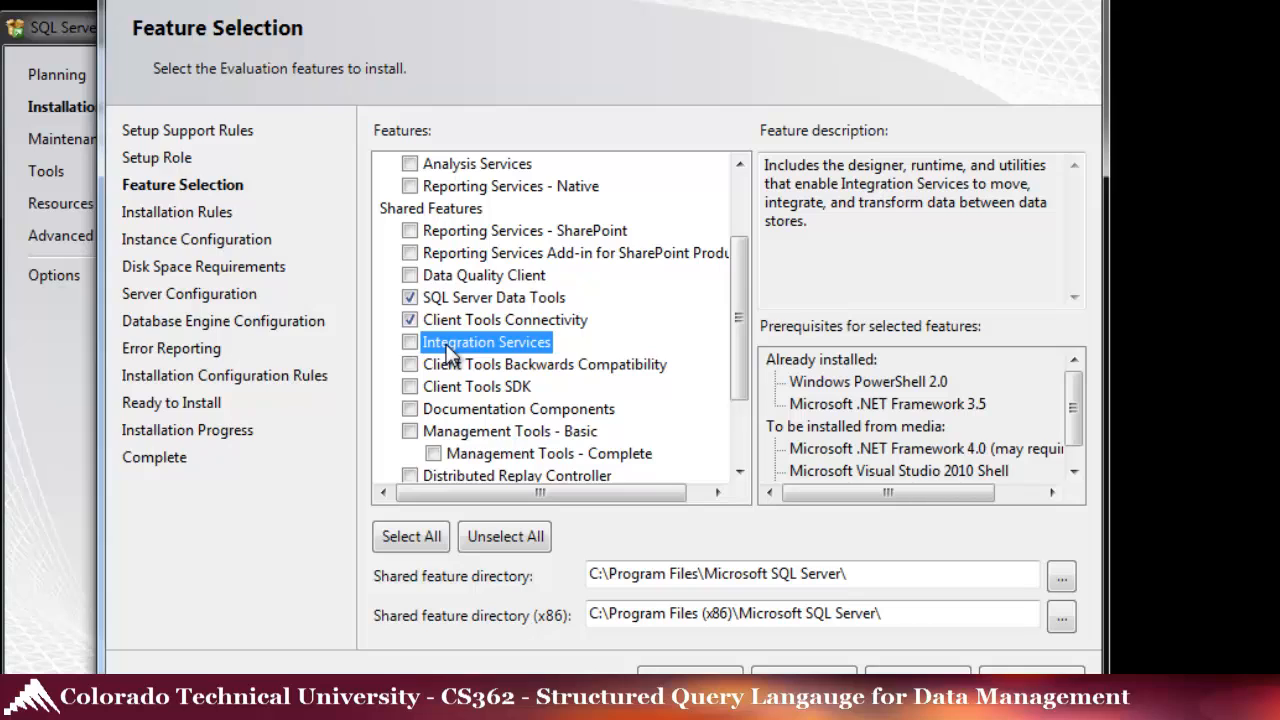
click(410, 342)
click(466, 368)
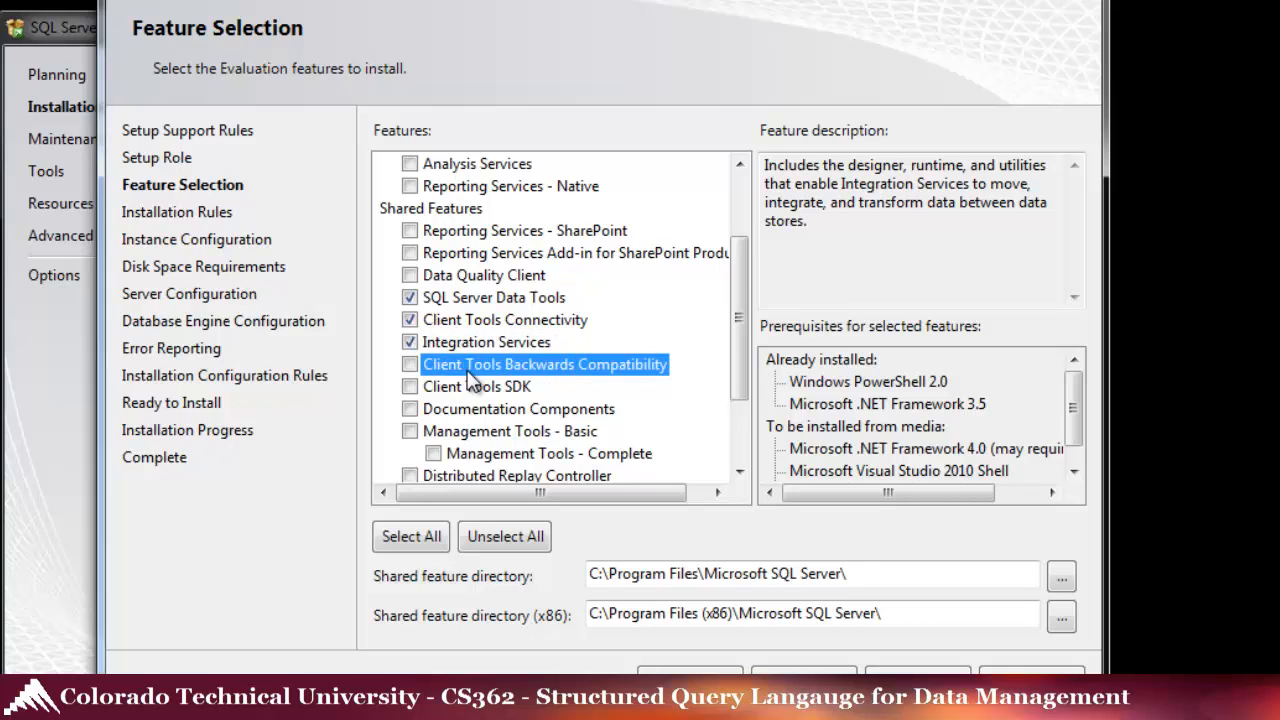
click(462, 386)
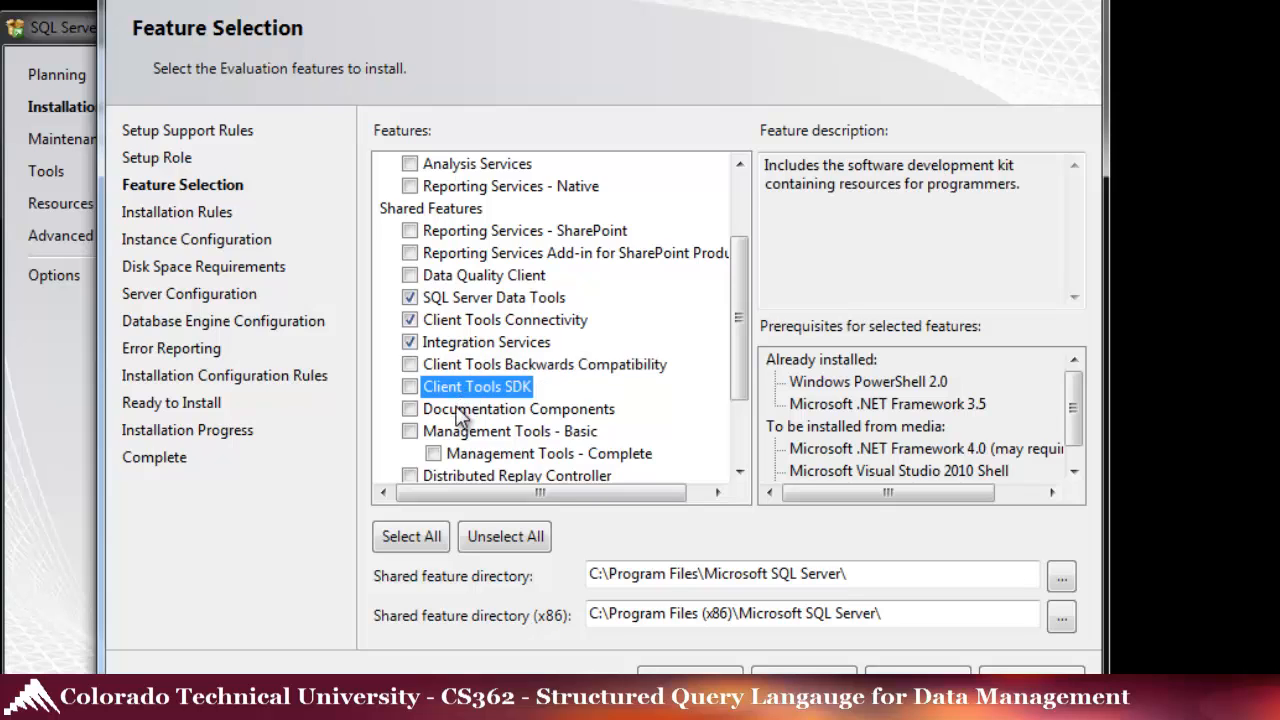
click(461, 410)
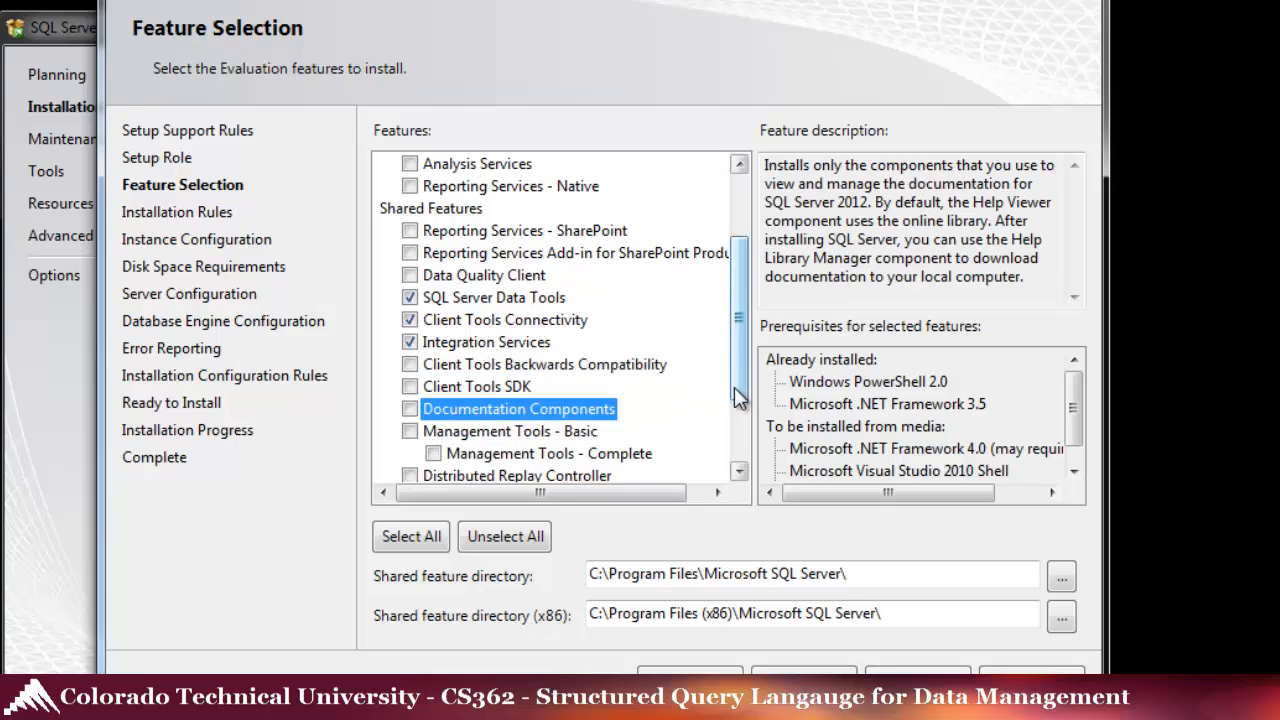
- Add Management Tools Basic and Complete plus SQL Client Connectivity SDK, then confirm the features
scroll(736, 387, down, 2)
click(478, 326)
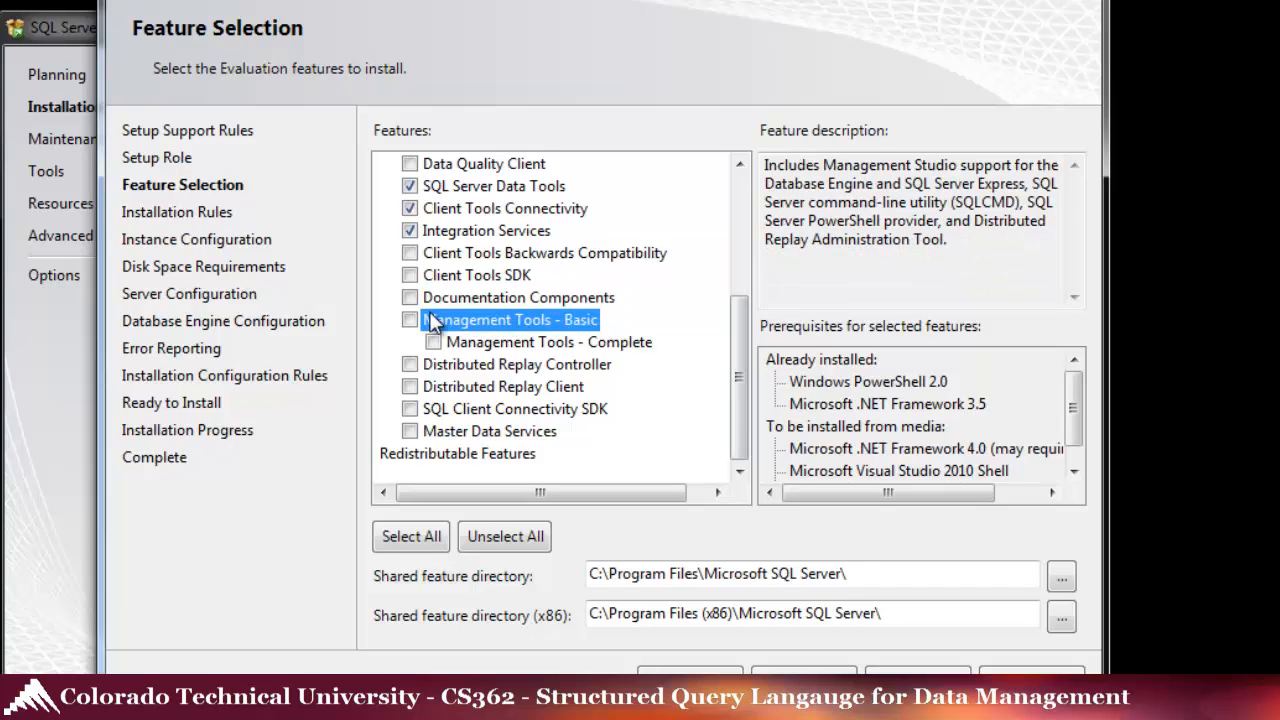
click(433, 342)
click(465, 321)
click(489, 411)
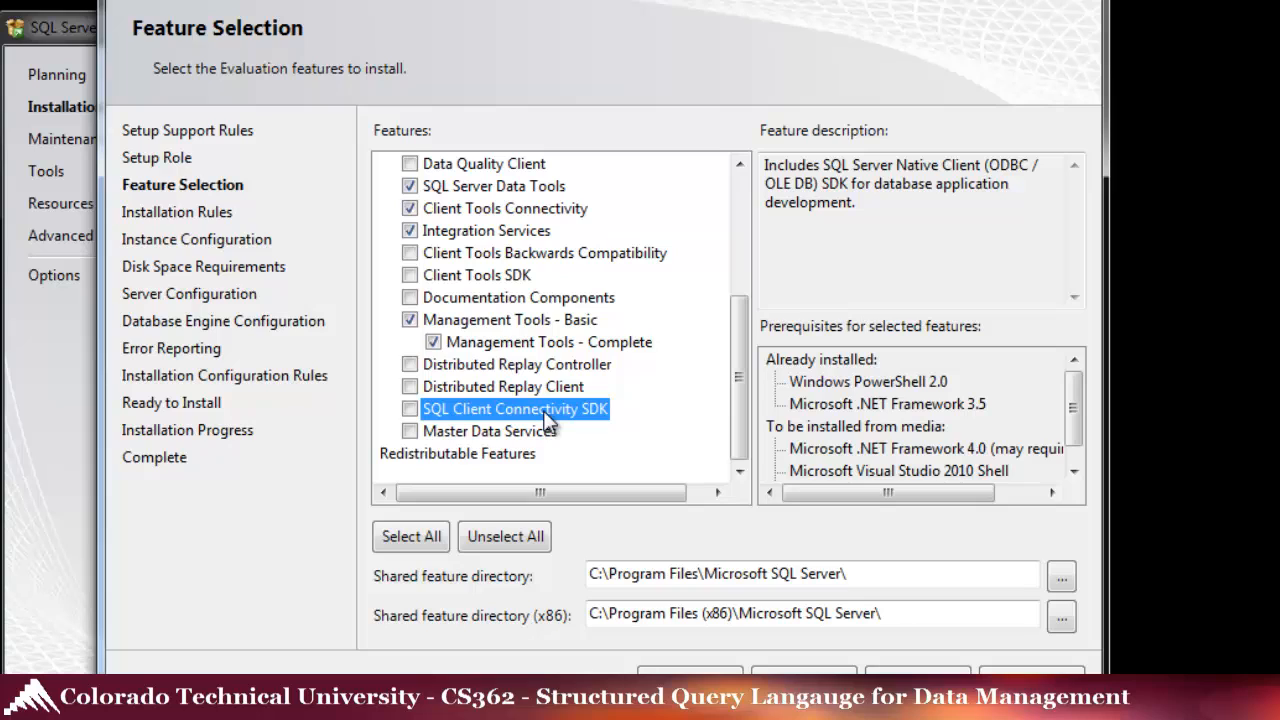
key(space)
click(489, 431)
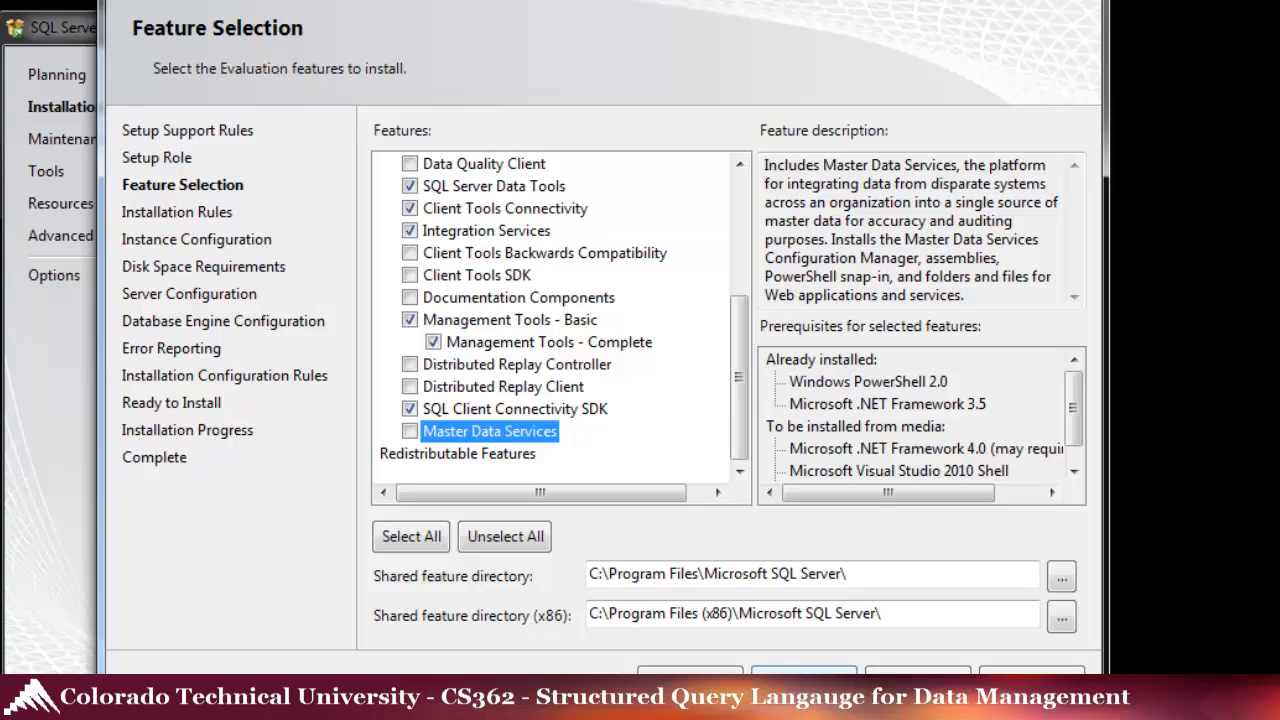
key(space)
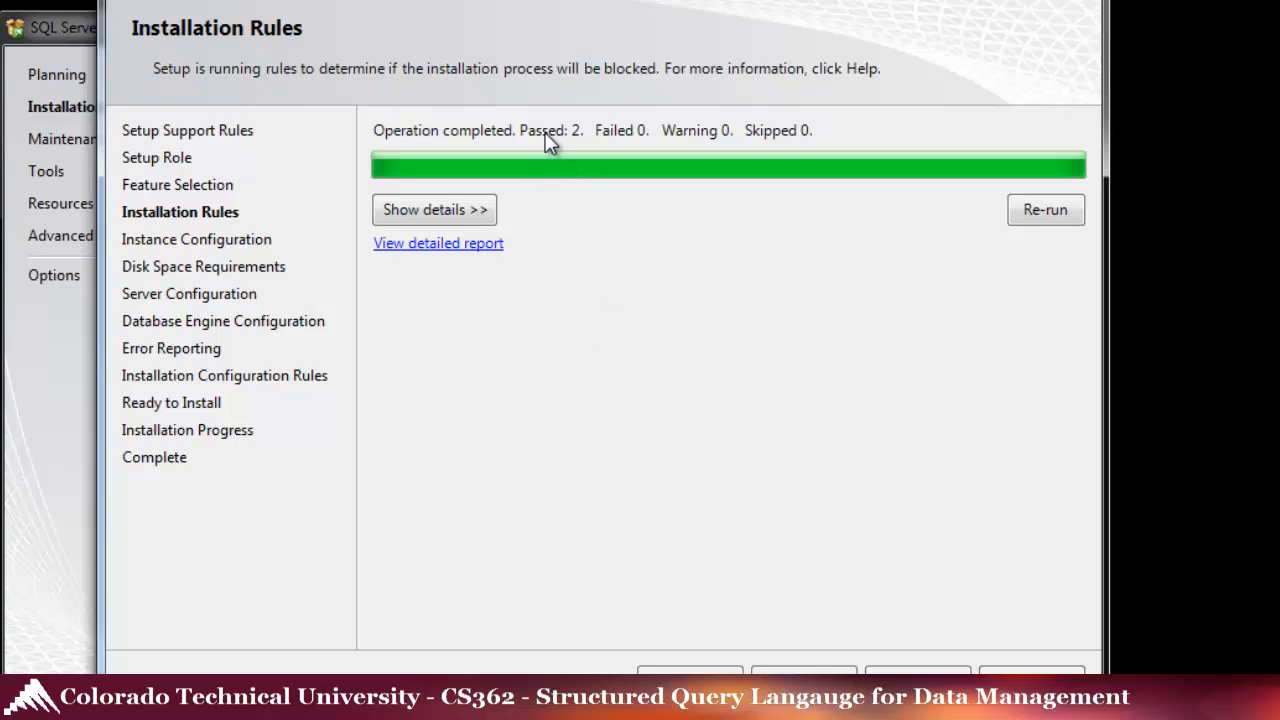
- Change the instance root directory from drive C to D and check the disk space requirements
click(449, 216)
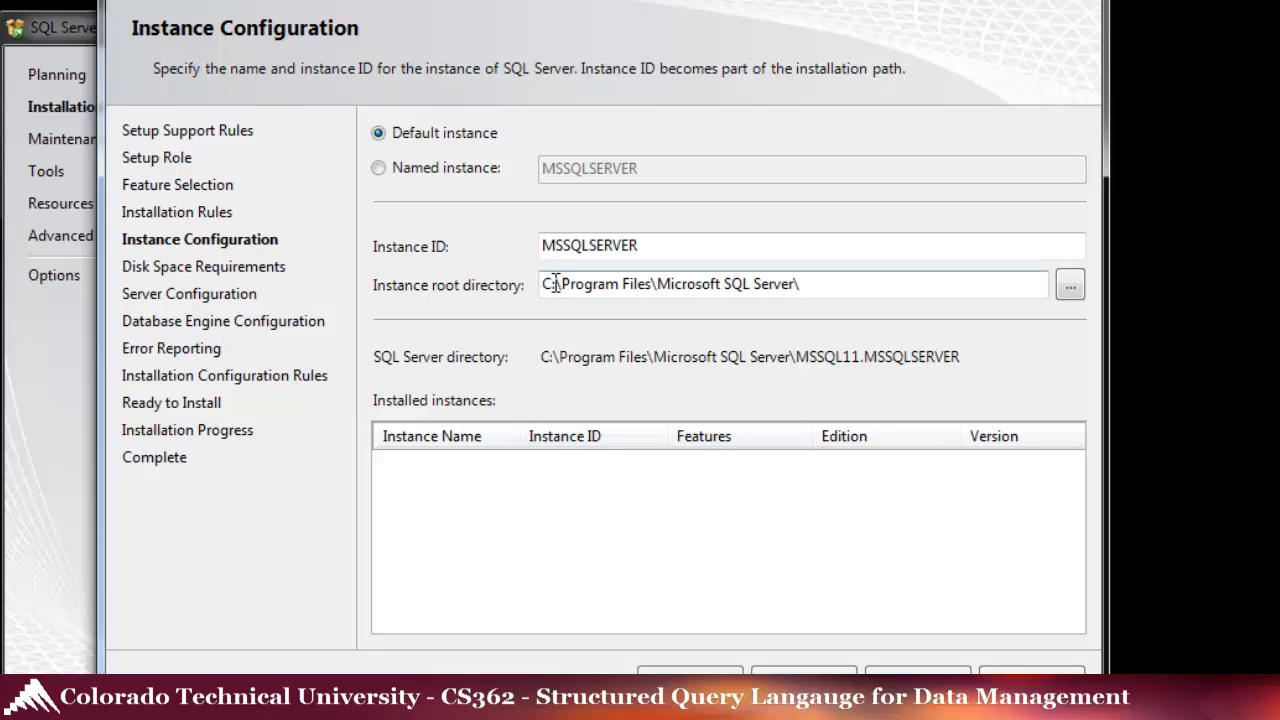
drag(551, 284, 512, 286)
text(D)
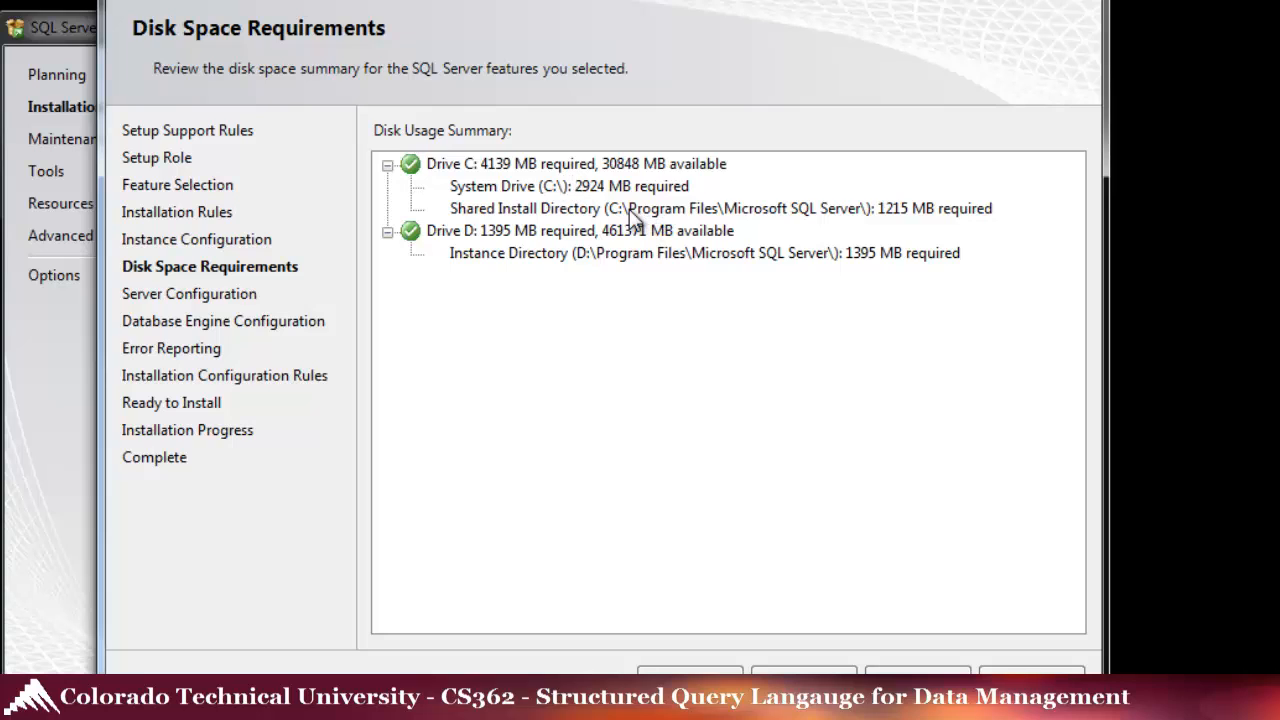
click(580, 188)
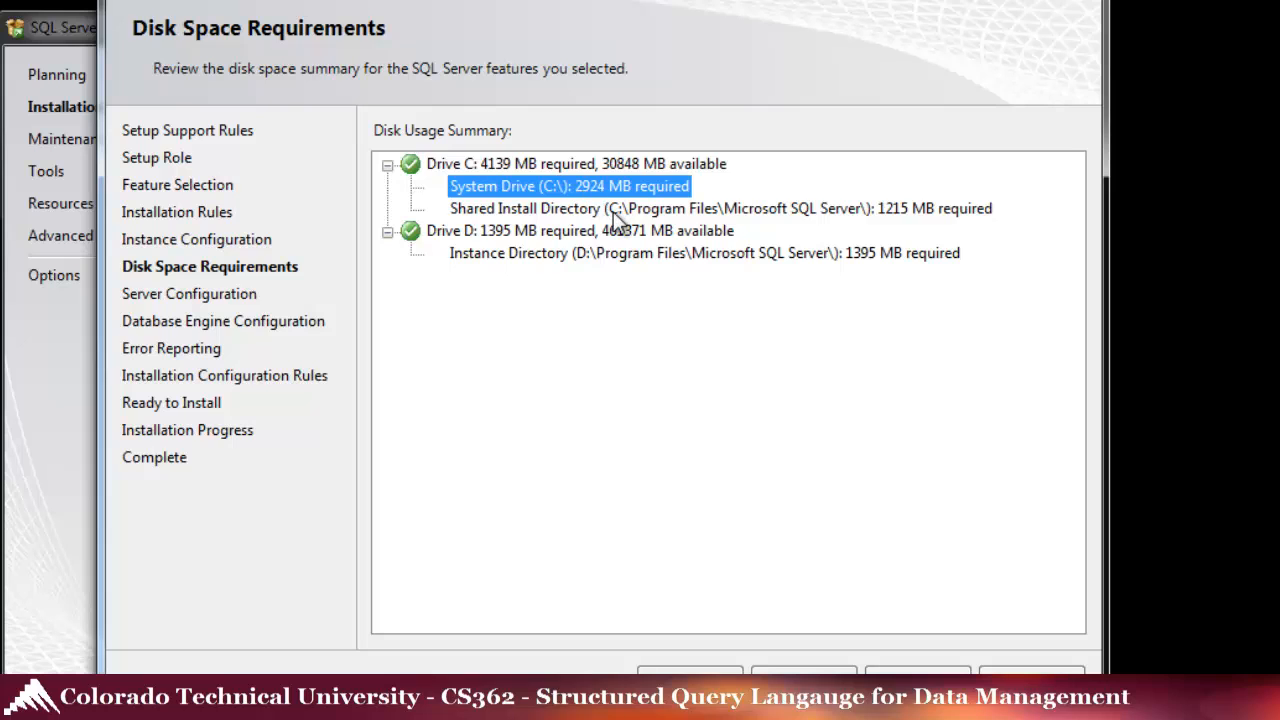
click(615, 210)
click(600, 250)
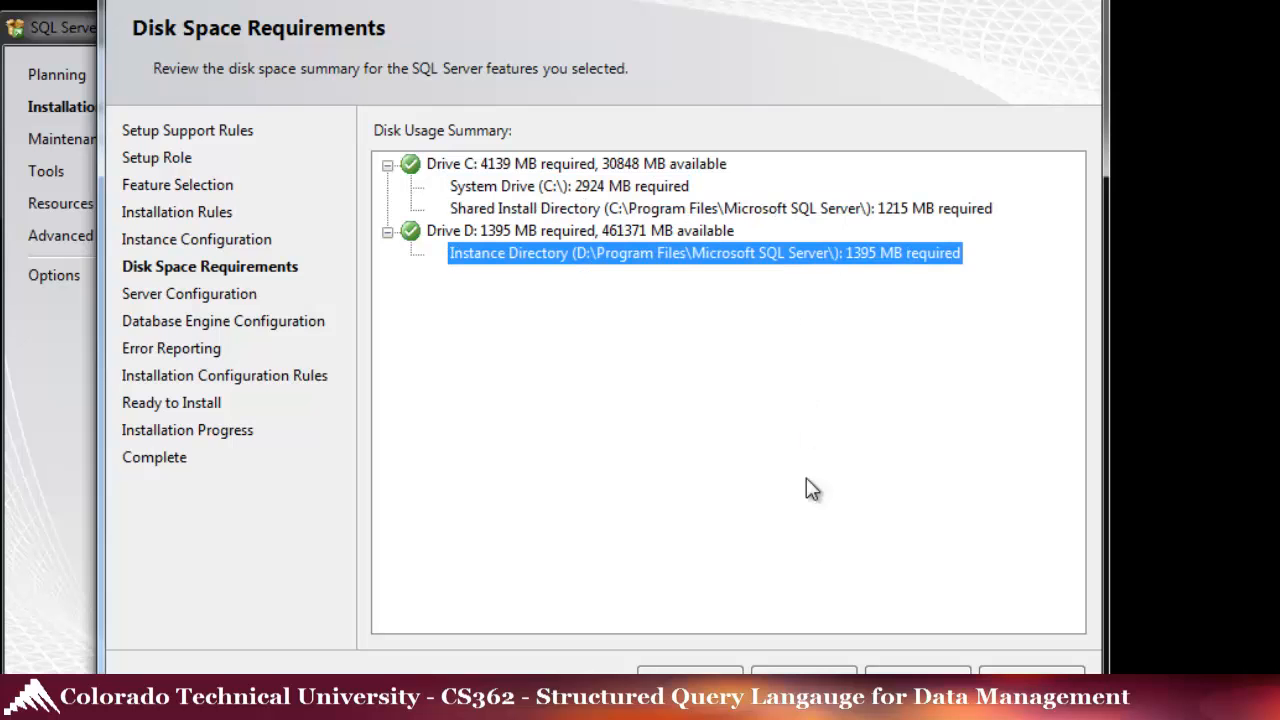
click(804, 680)
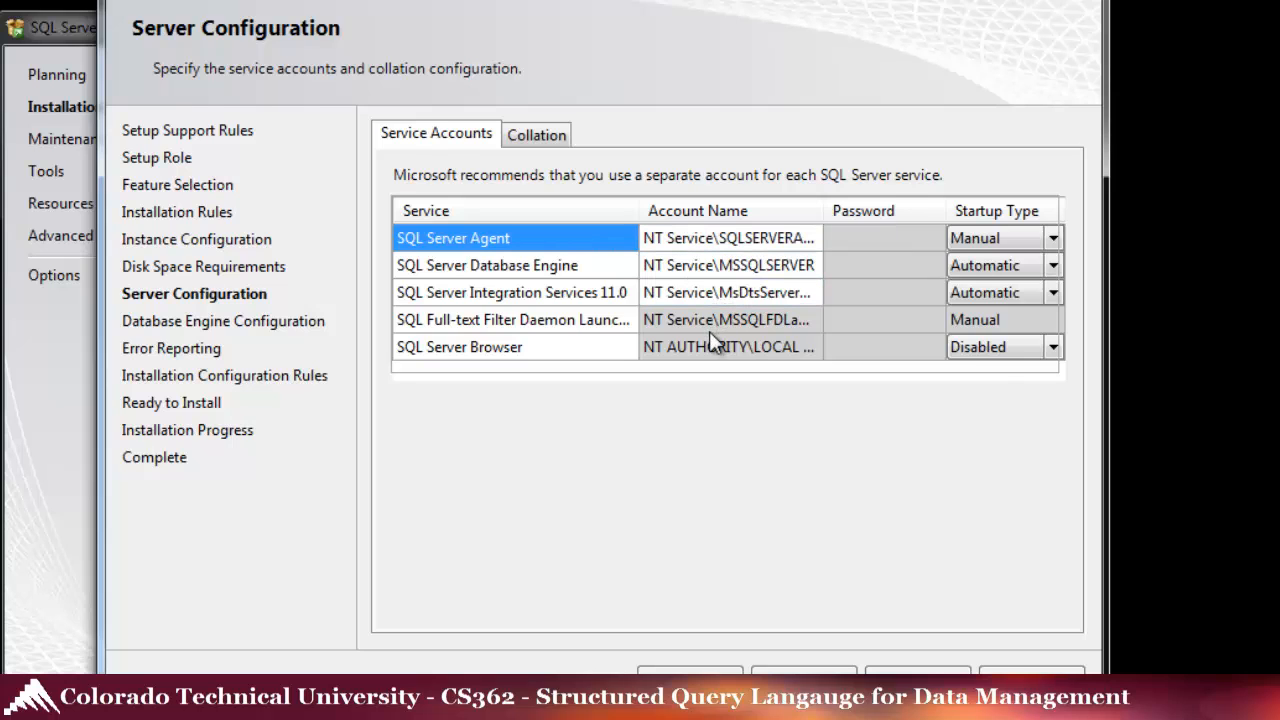
- Switch to Mixed Mode authentication, then enter and confirm the sa account password
click(804, 672)
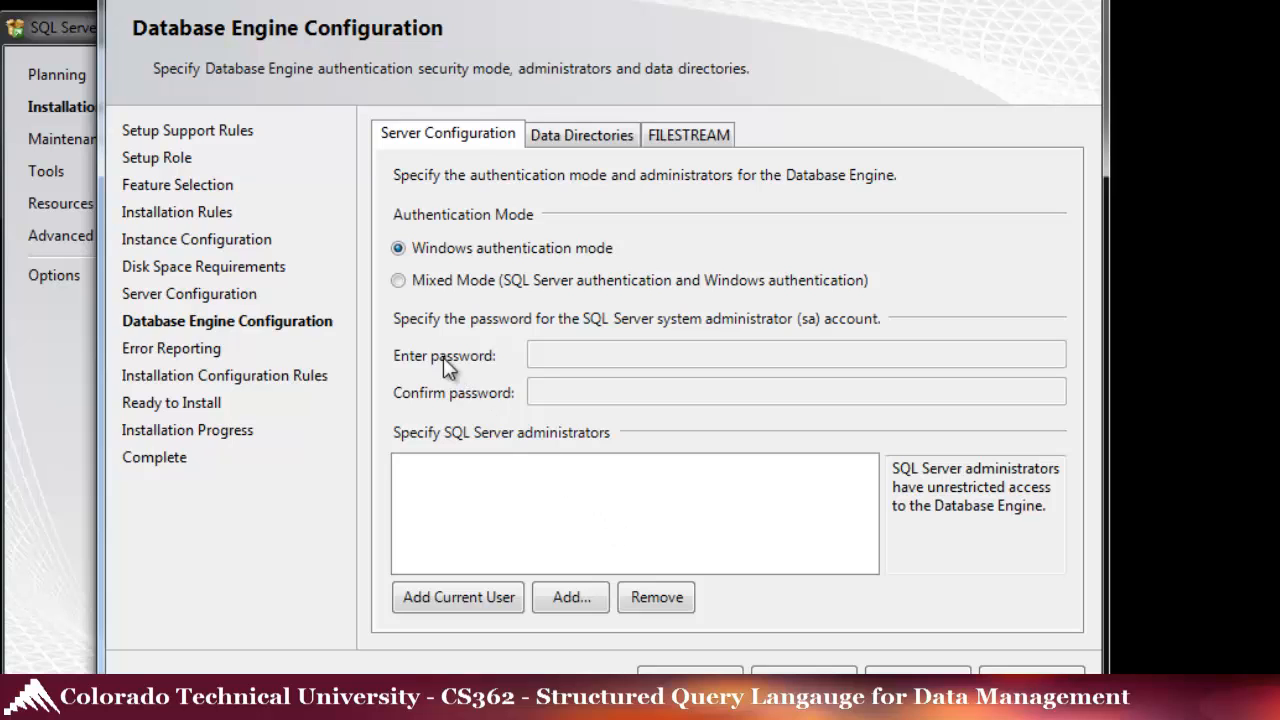
click(398, 281)
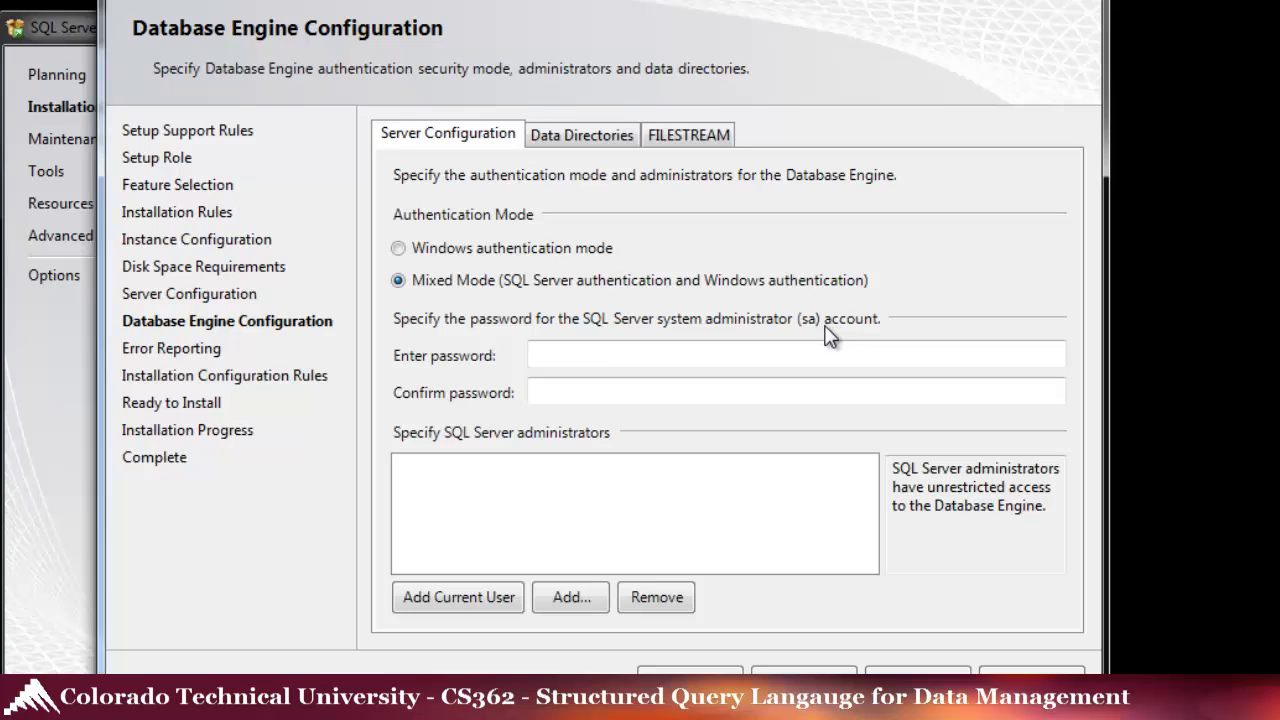
click(597, 357)
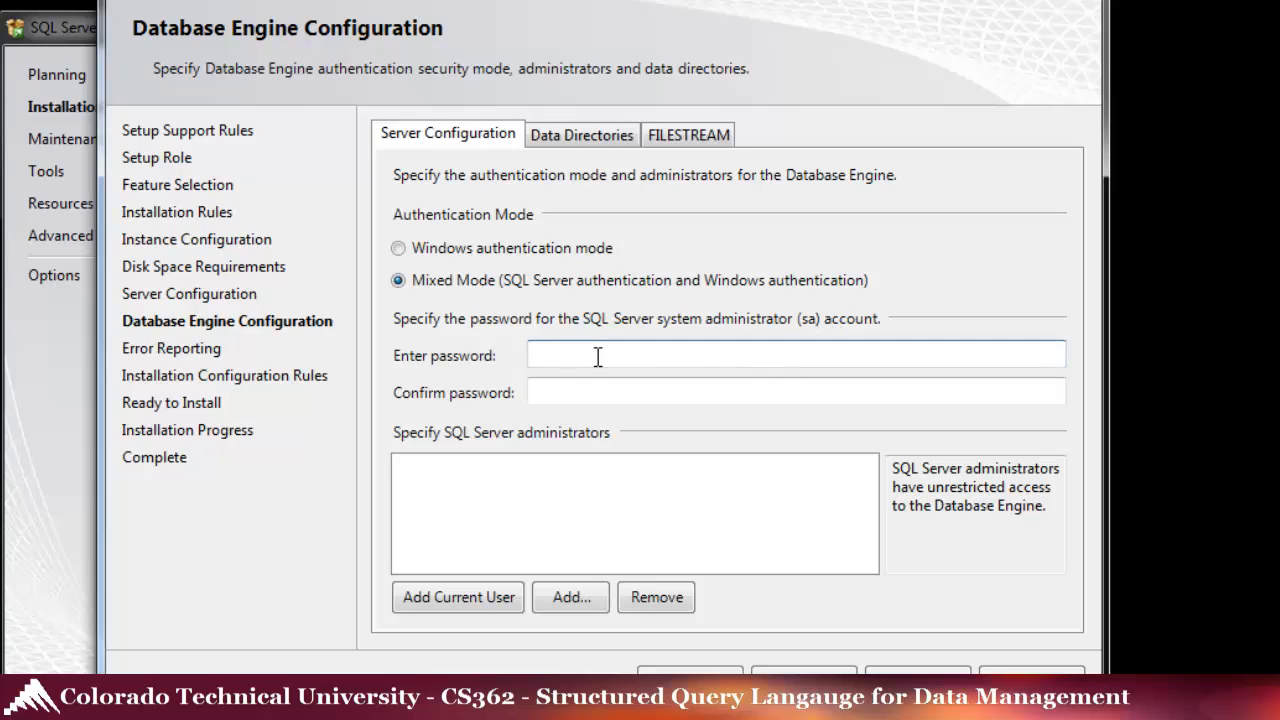
text(••••••)
key(Tab)
text(••••••)
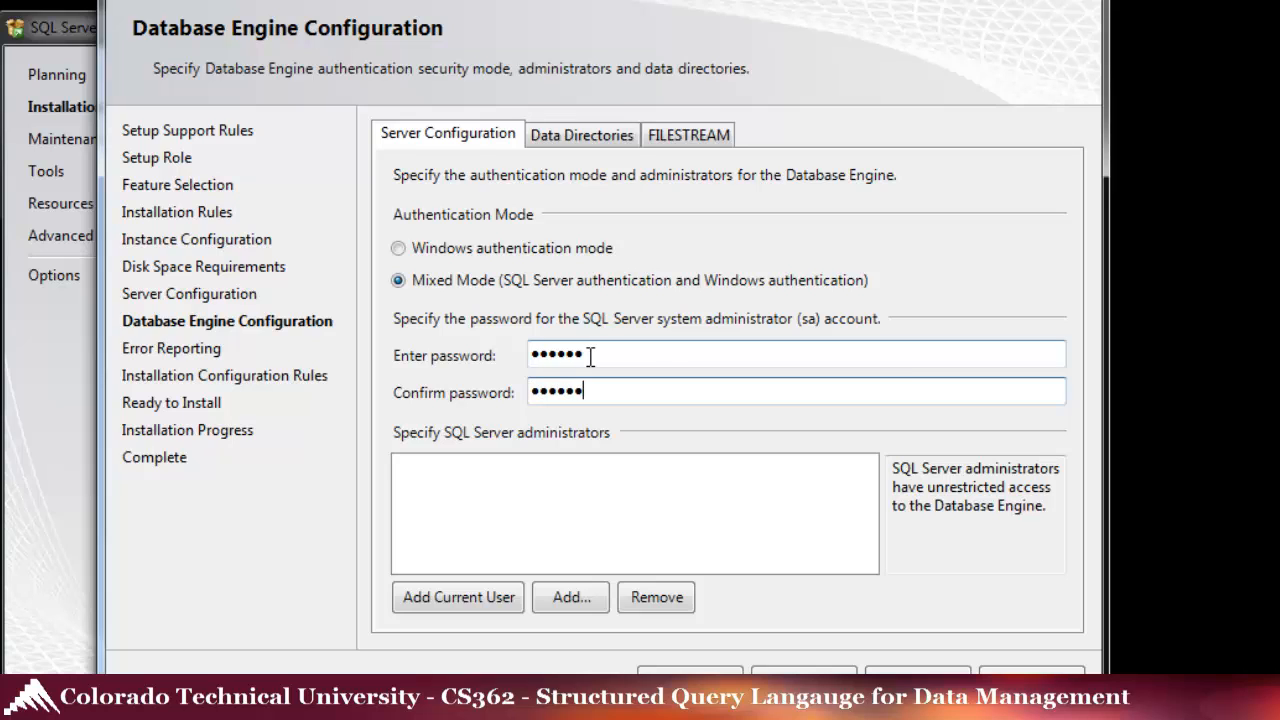
- Add the current Windows user as a SQL Server administrator and proceed to Error Reporting
click(458, 597)
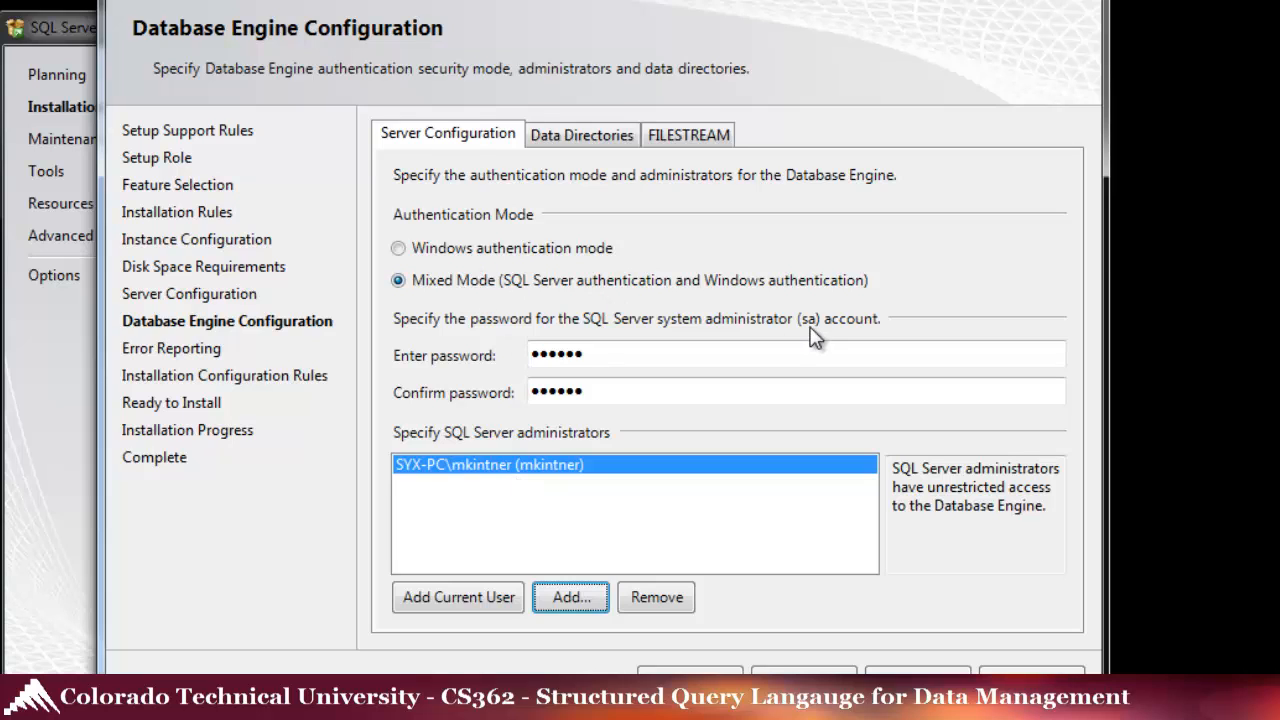
click(612, 356)
click(611, 391)
click(614, 356)
click(615, 389)
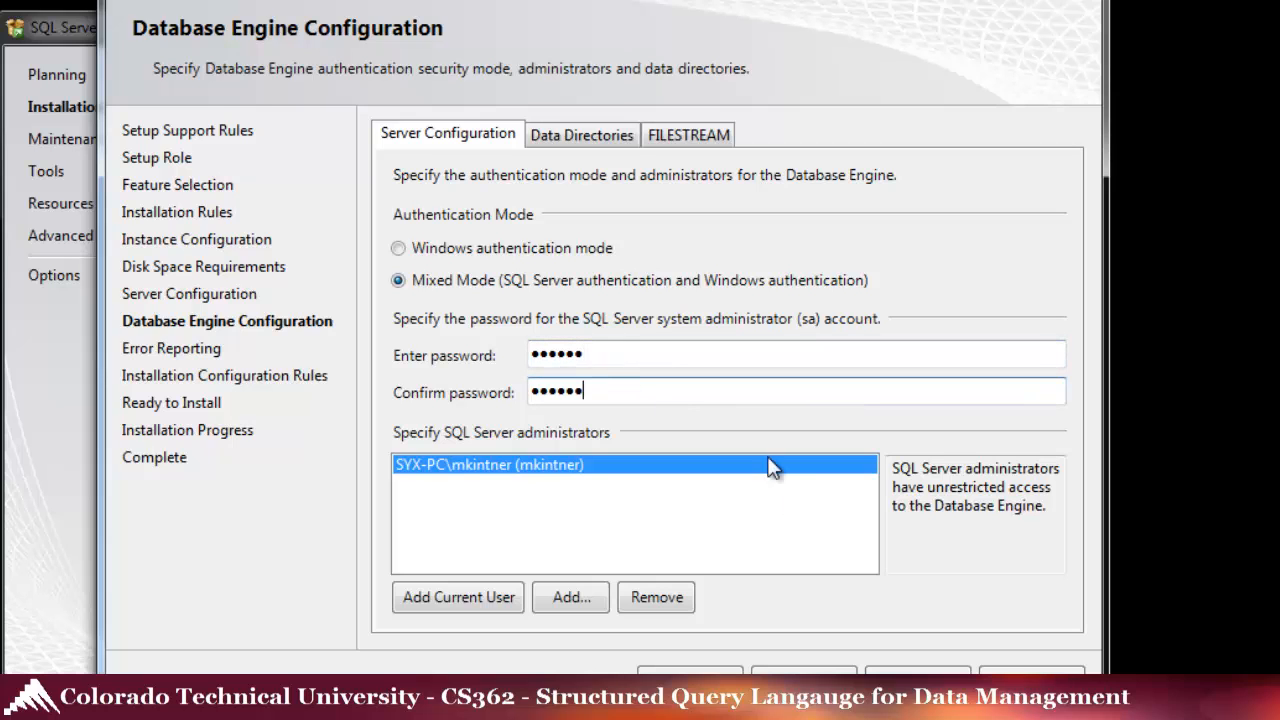
key(Return)
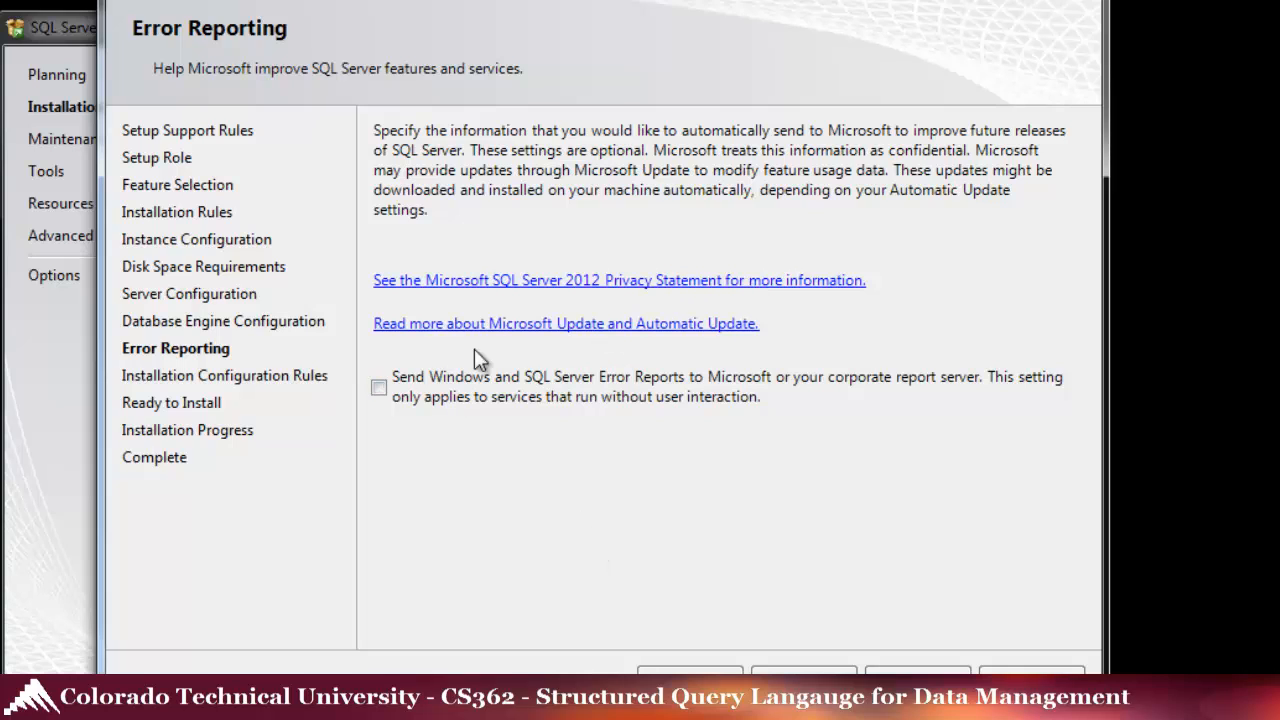
- Tick Send Error Reports, review the configuration rule results and summary, then start the installation
click(380, 389)
click(803, 670)
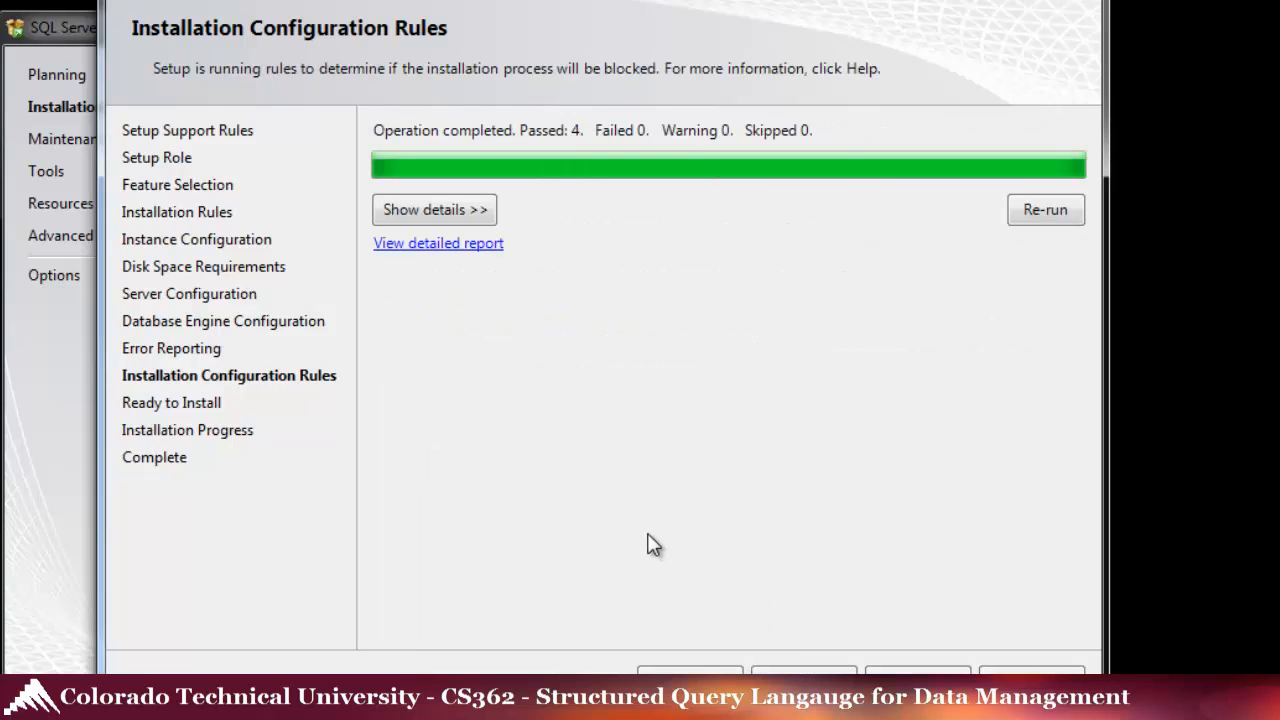
click(463, 210)
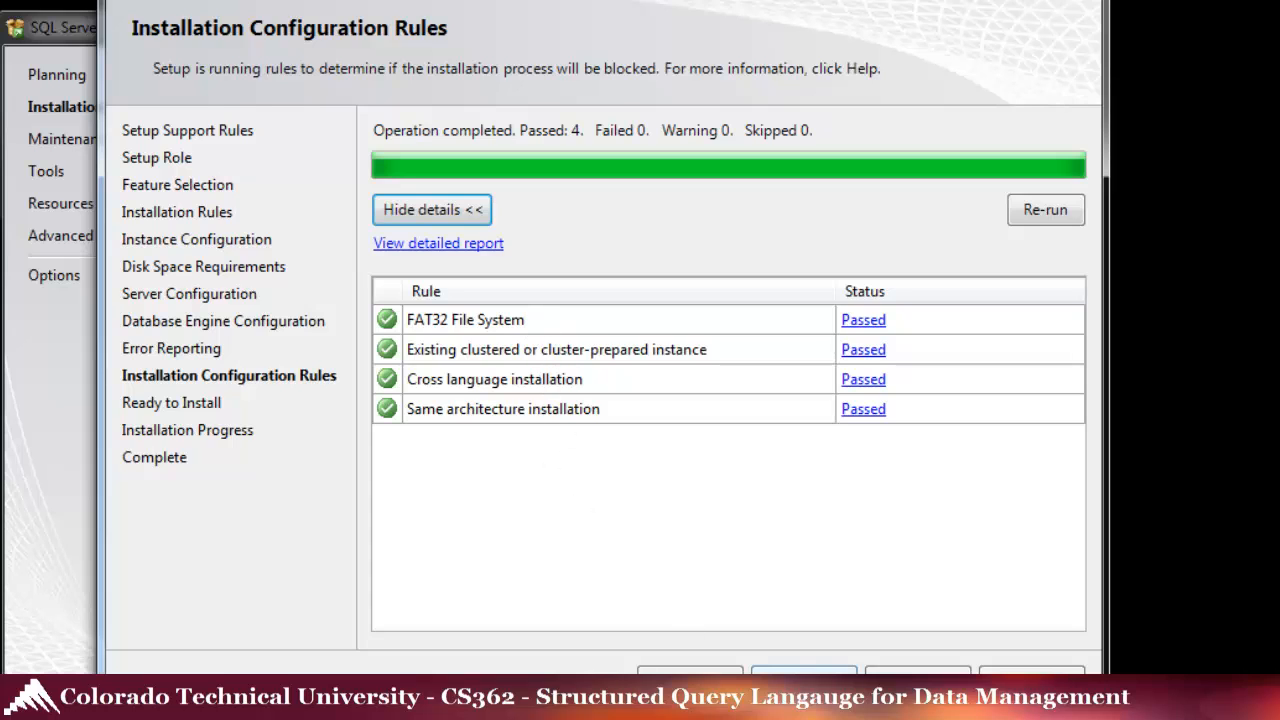
click(803, 670)
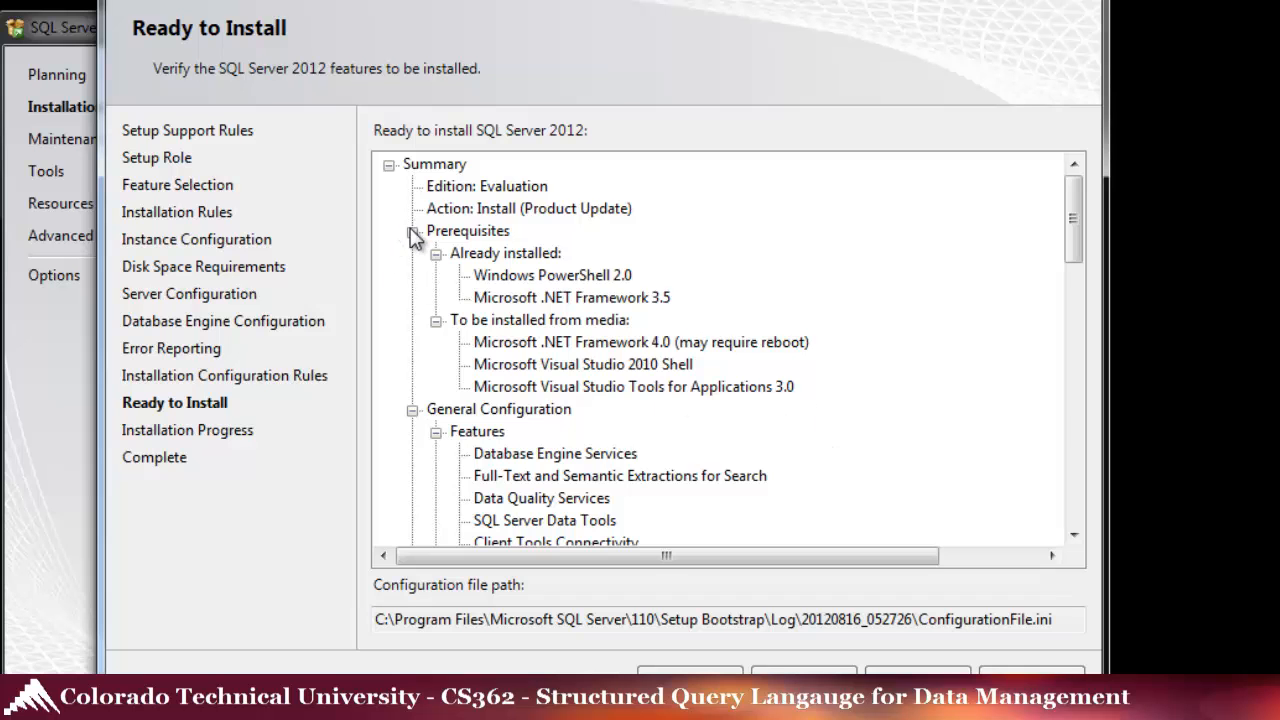
drag(1072, 220, 1076, 505)
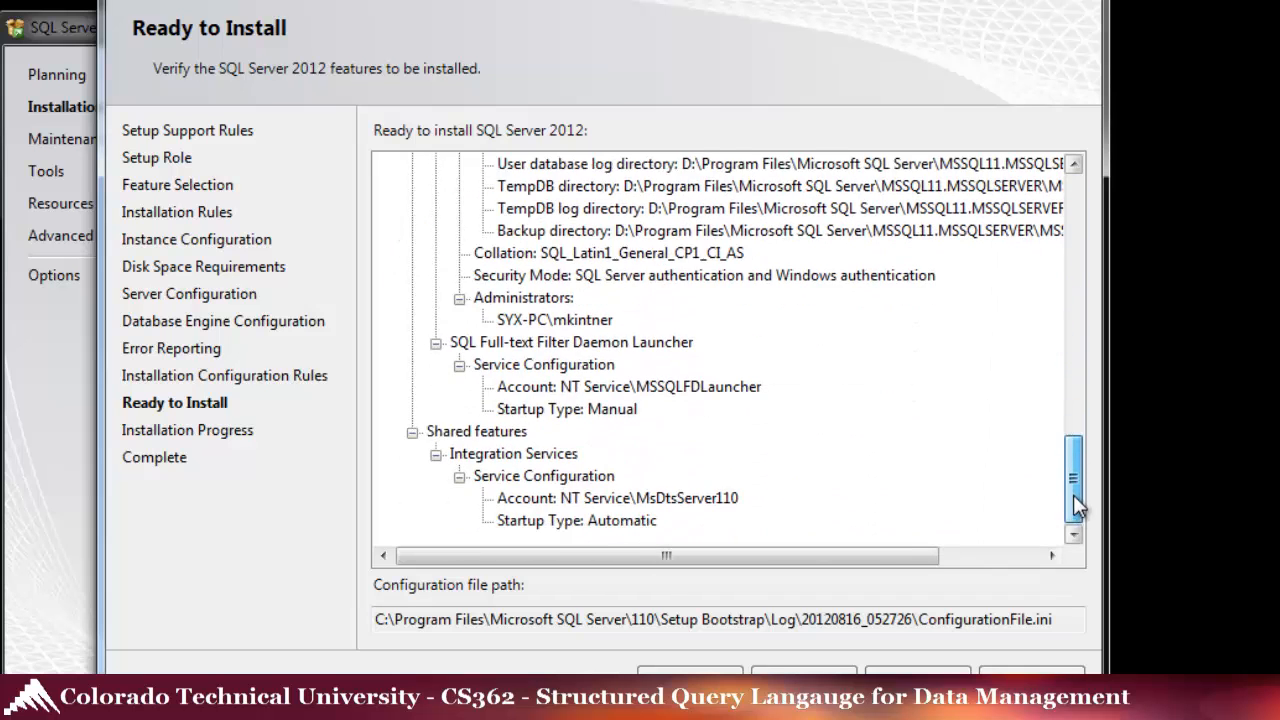
click(803, 670)
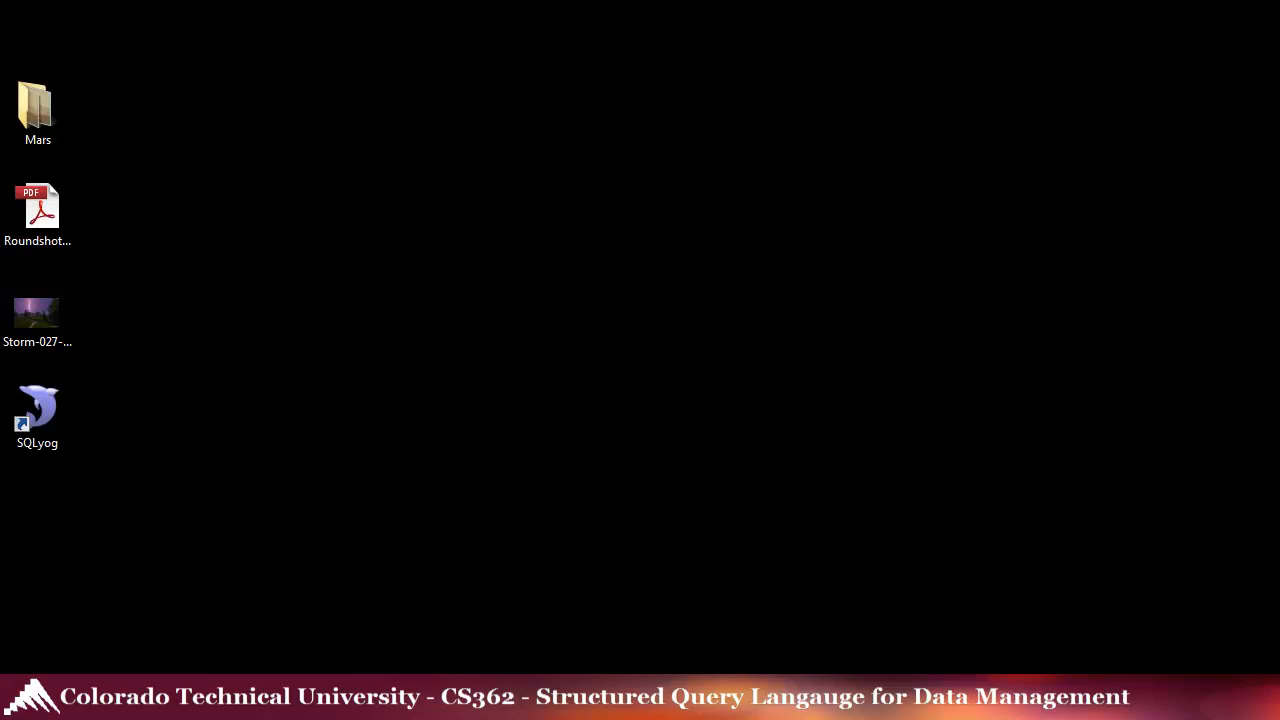
- Launch SQL Server Management Studio from the Microsoft SQL Server 2012 program group
key(super)
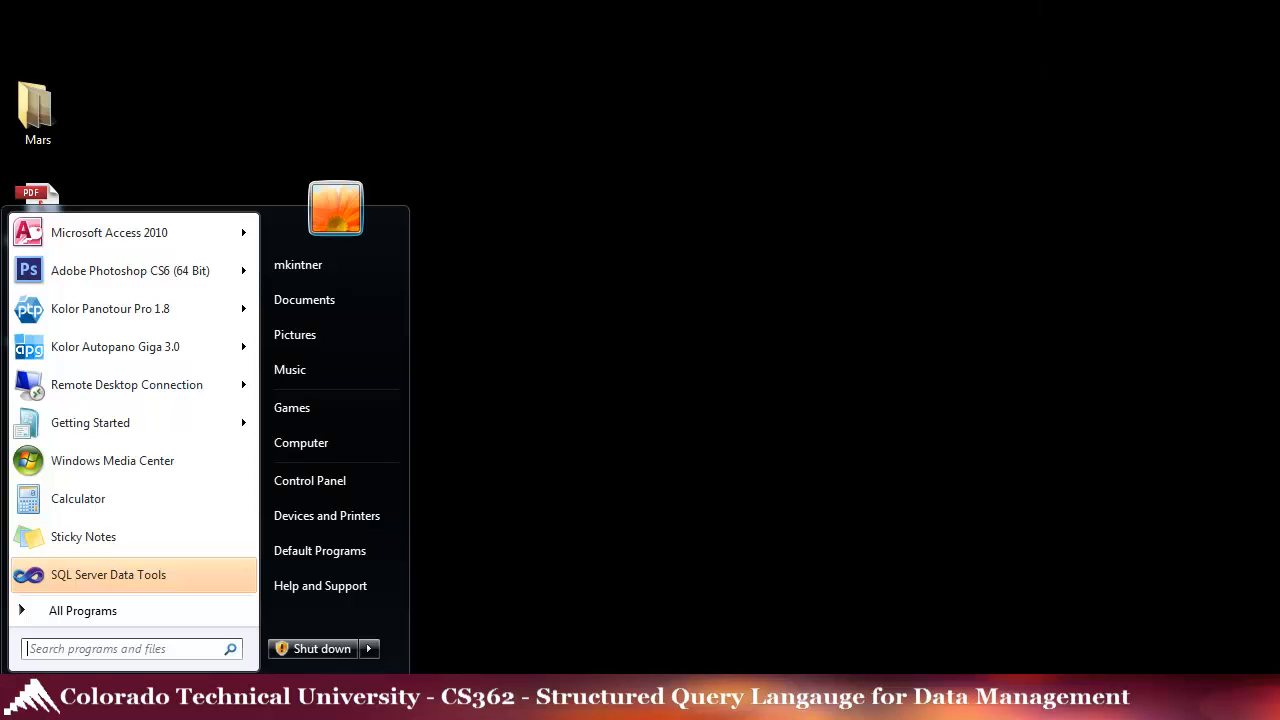
click(69, 608)
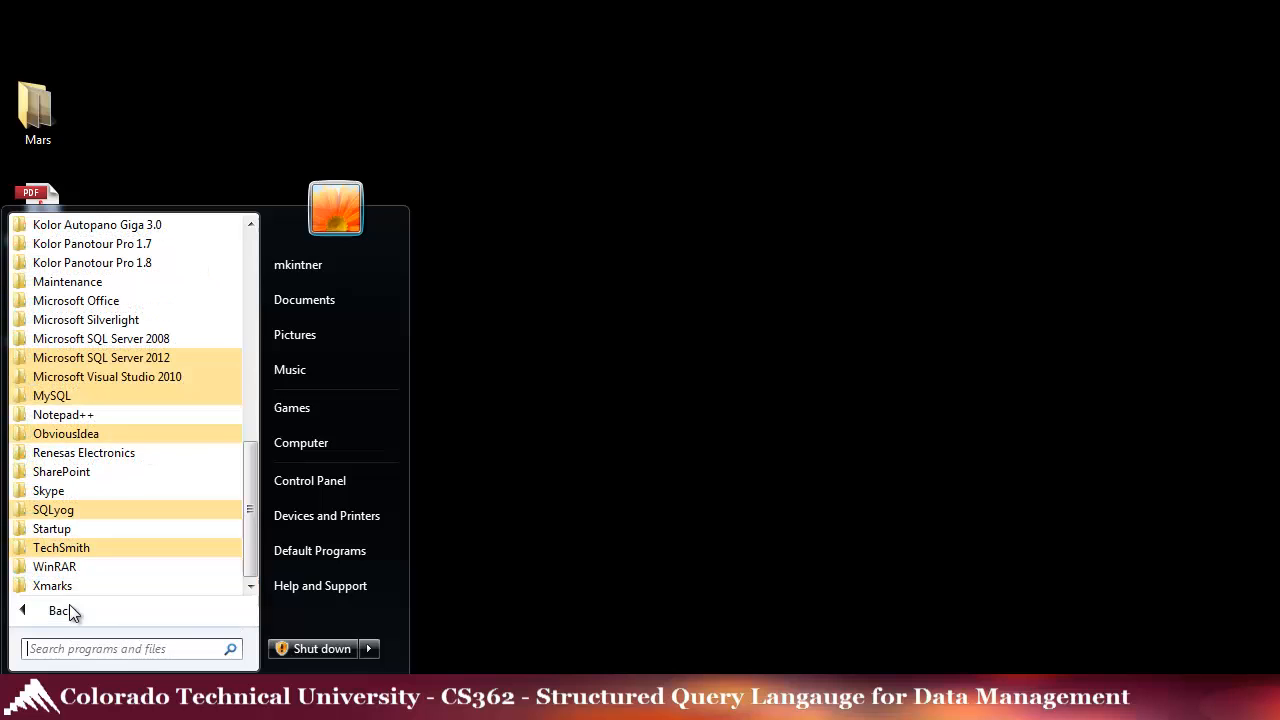
click(101, 366)
scroll(253, 485, down, 1)
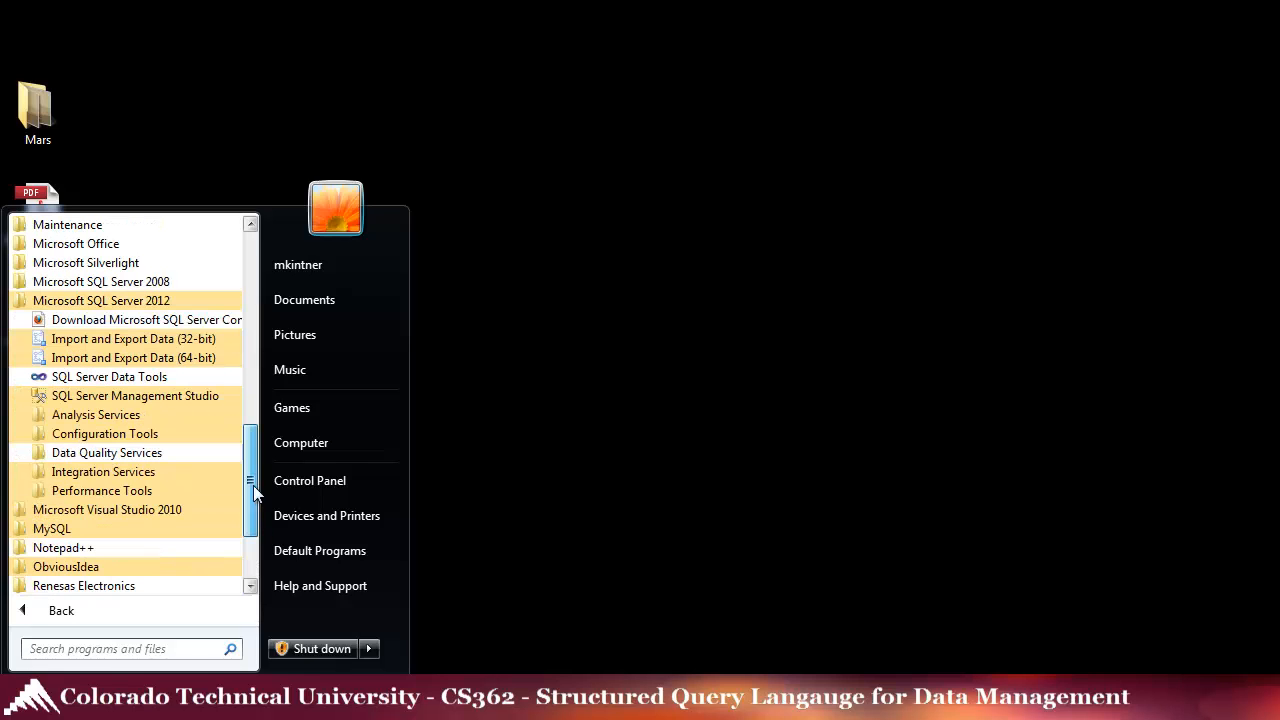
click(98, 397)
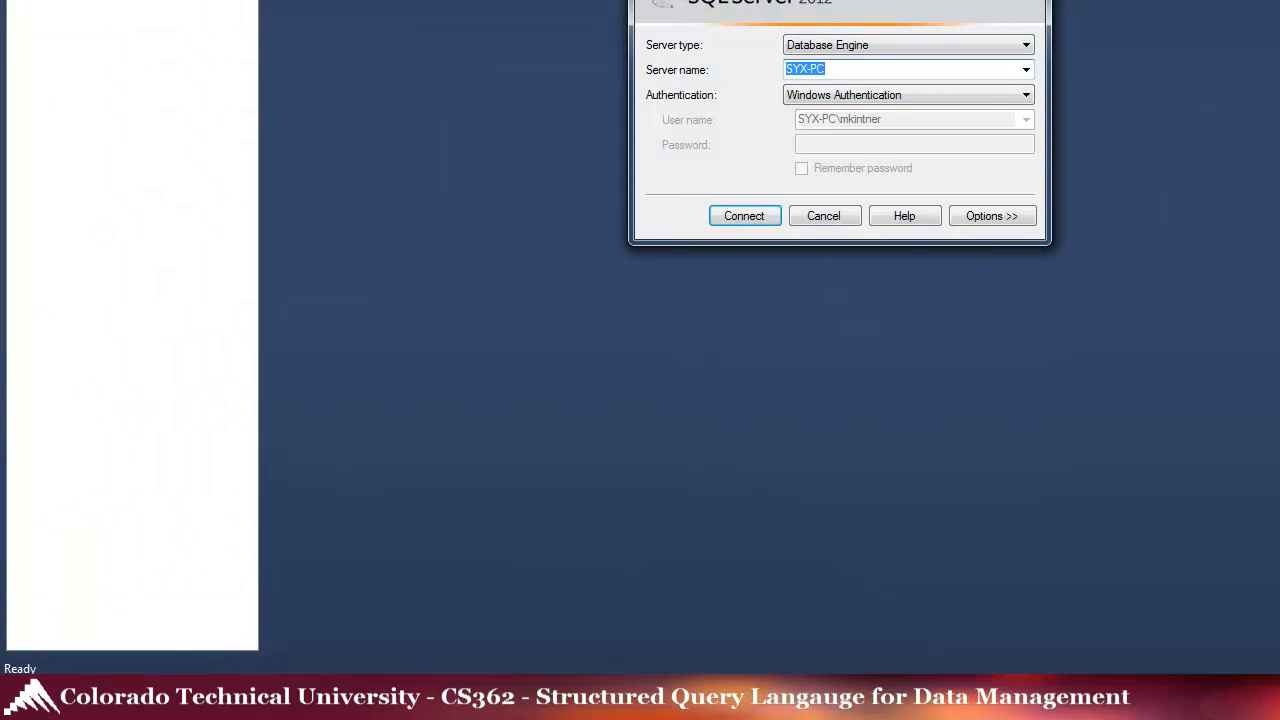
- Connect to server SYX-PC as Database Engine using Windows Authentication
drag(679, 0, 601, 80)
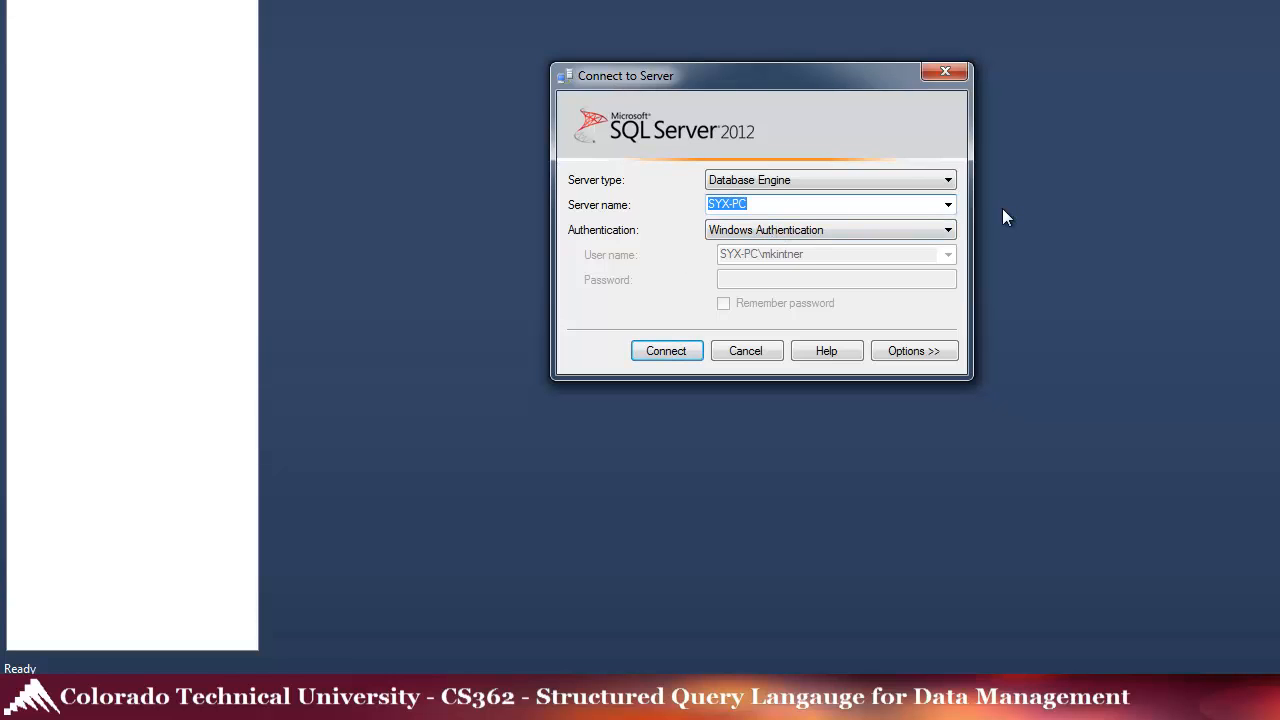
click(950, 204)
click(950, 204)
click(947, 181)
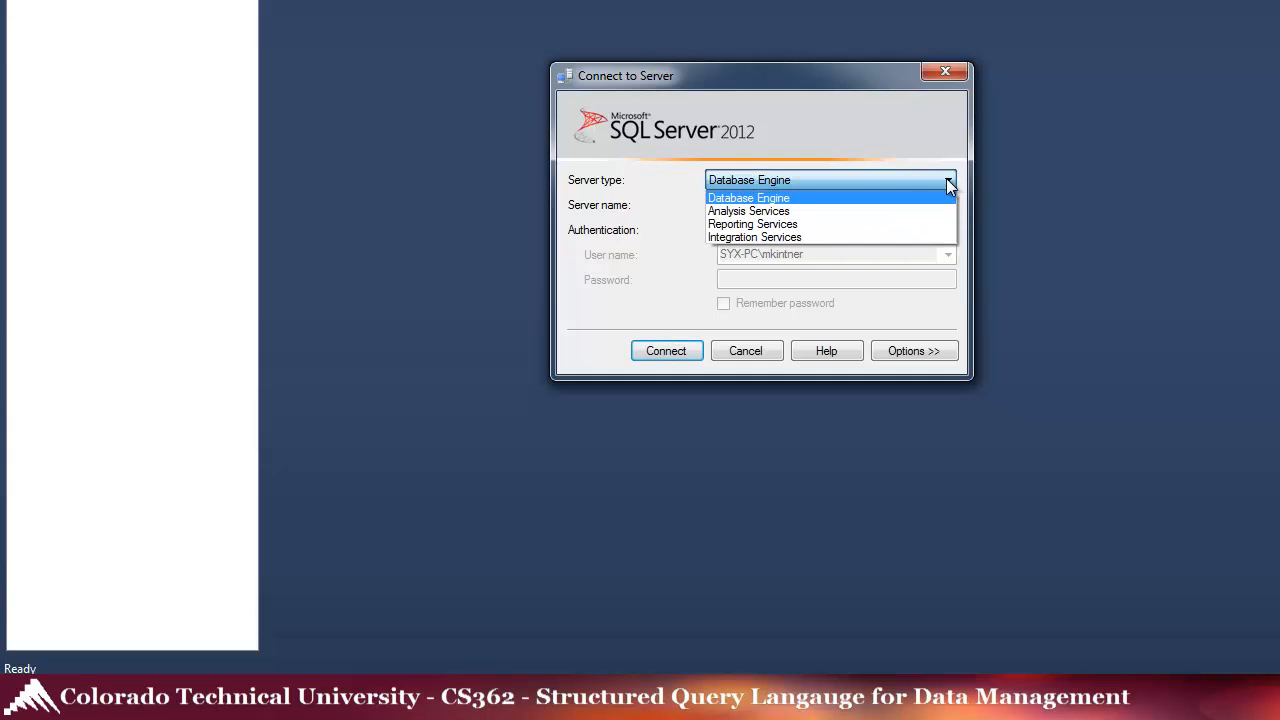
click(784, 198)
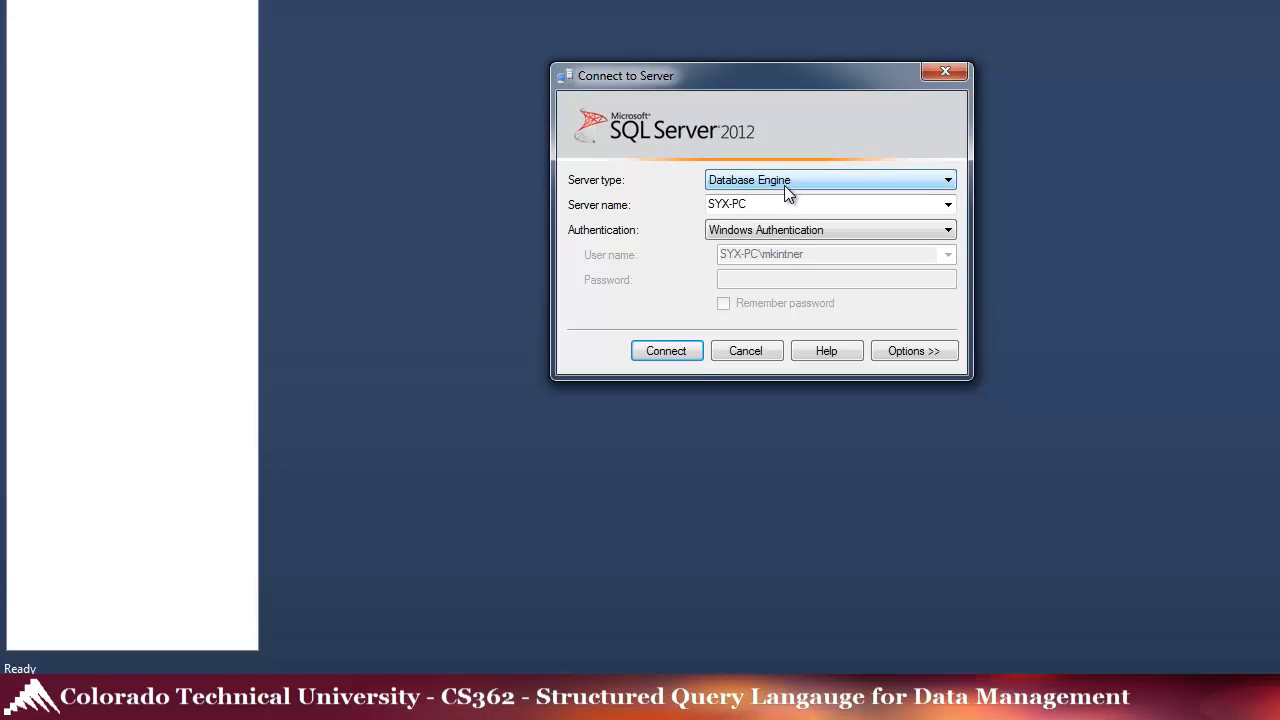
click(663, 352)
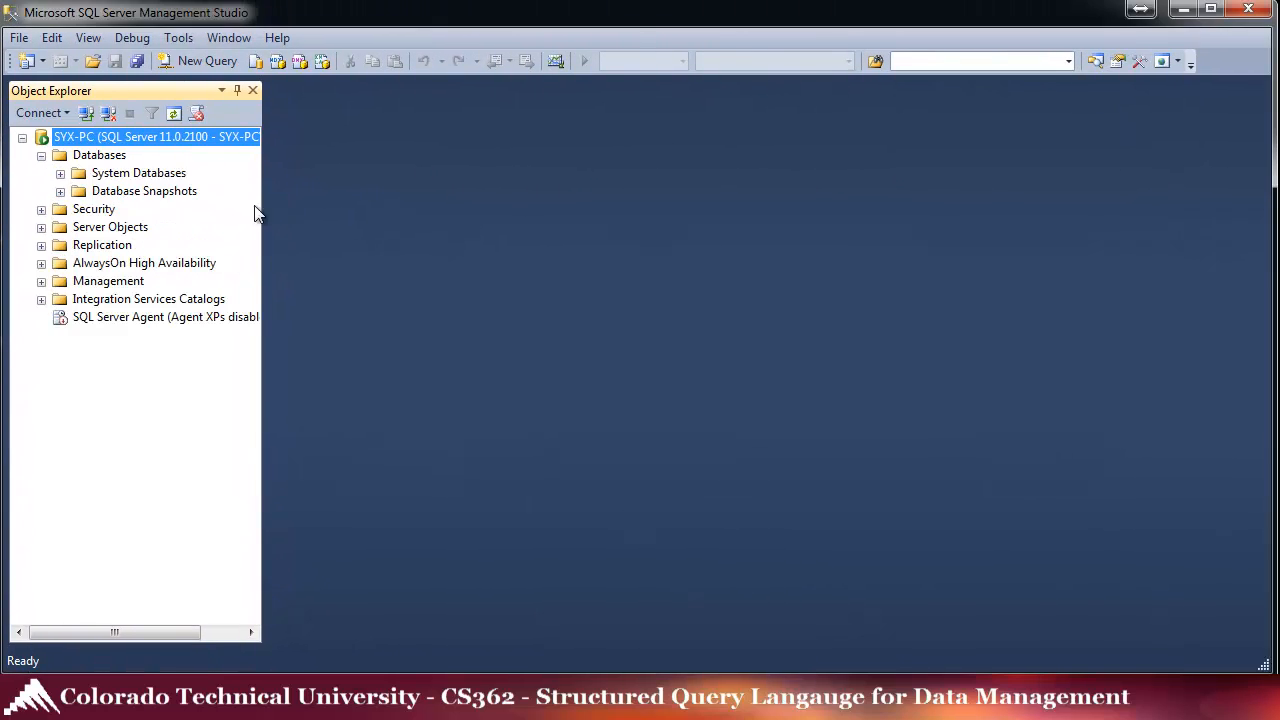
- Widen Object Explorer and expand System Databases and the server's Security folder
drag(264, 204, 317, 206)
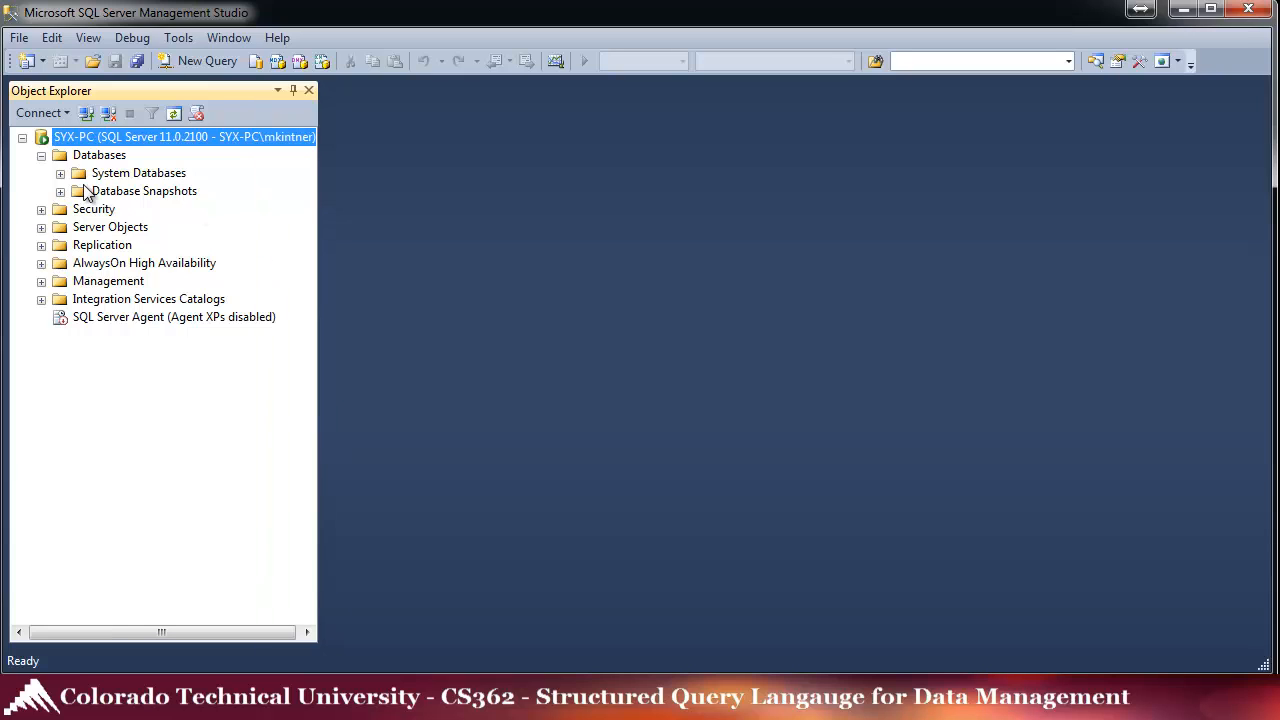
click(60, 175)
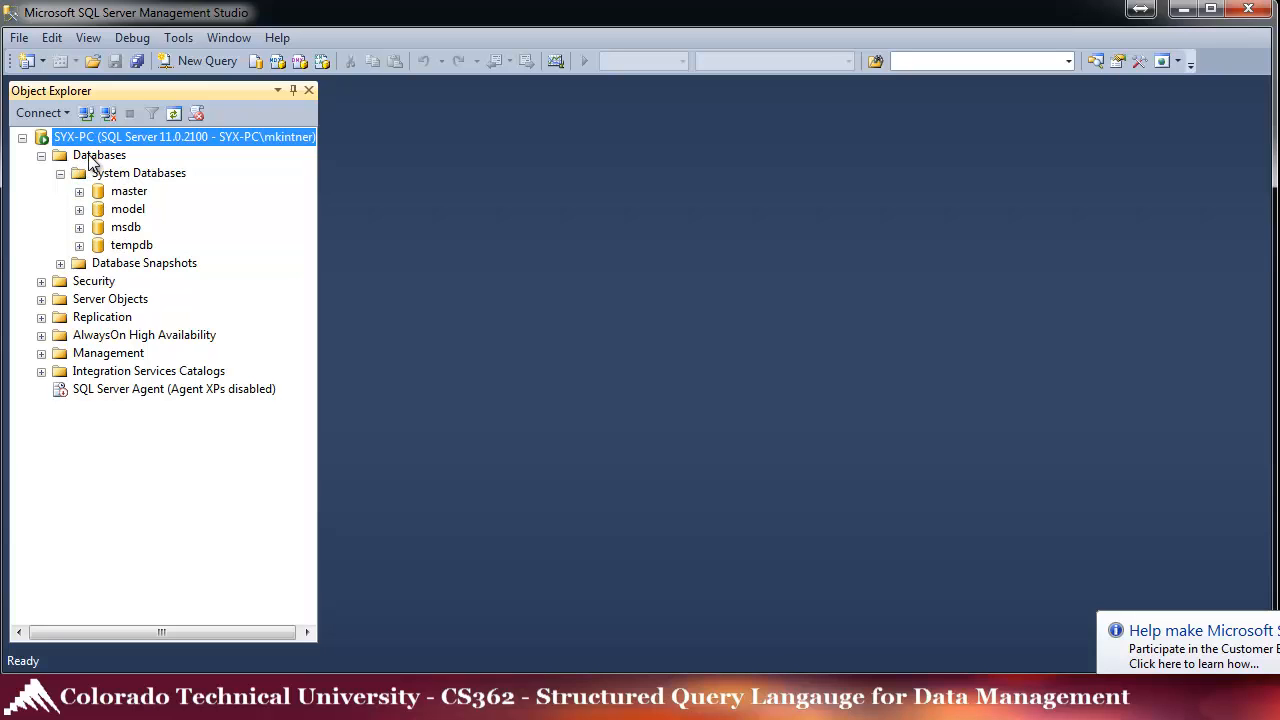
click(41, 281)
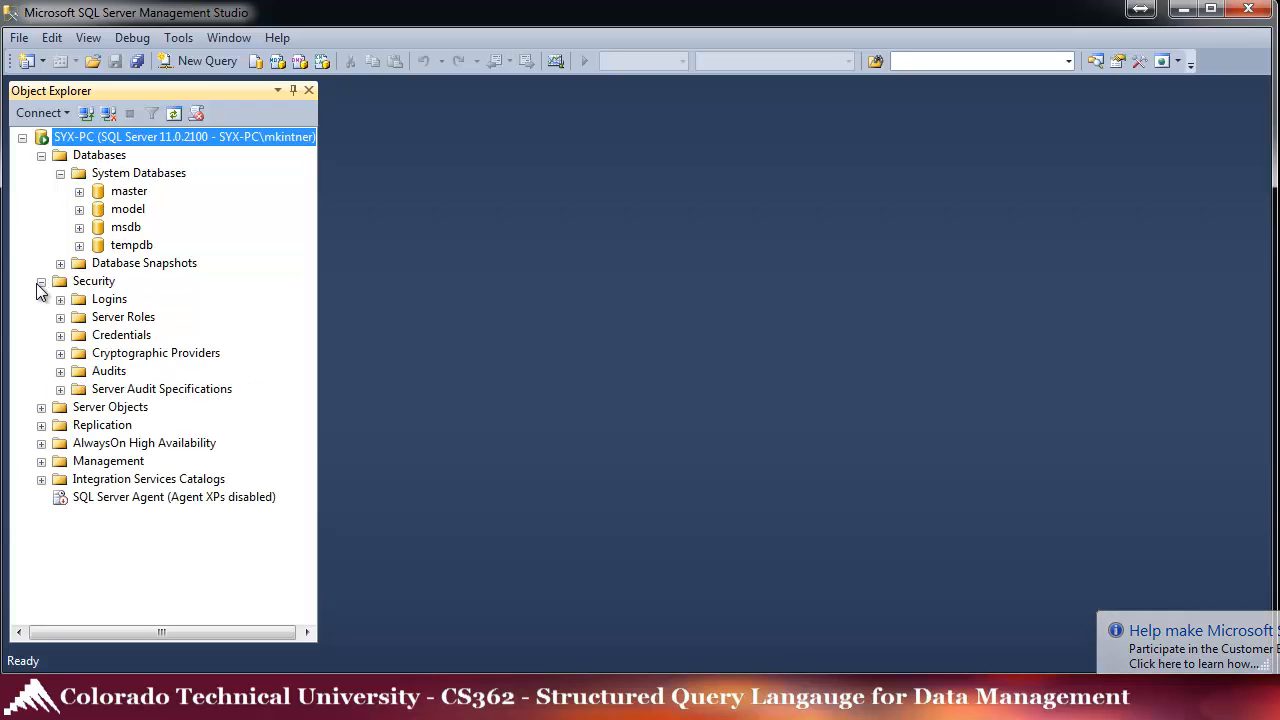
- Inspect the server logins, including the Windows user's login, then collapse Logins and System Databases
click(60, 299)
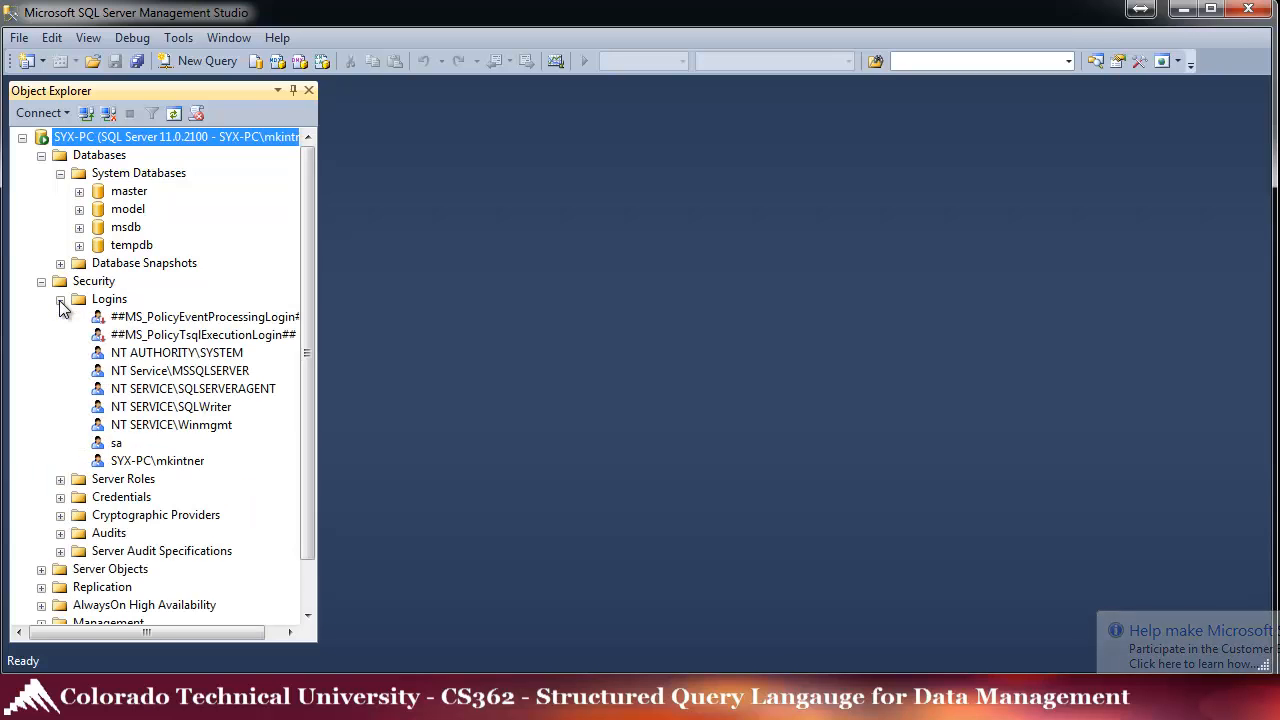
click(60, 300)
click(60, 300)
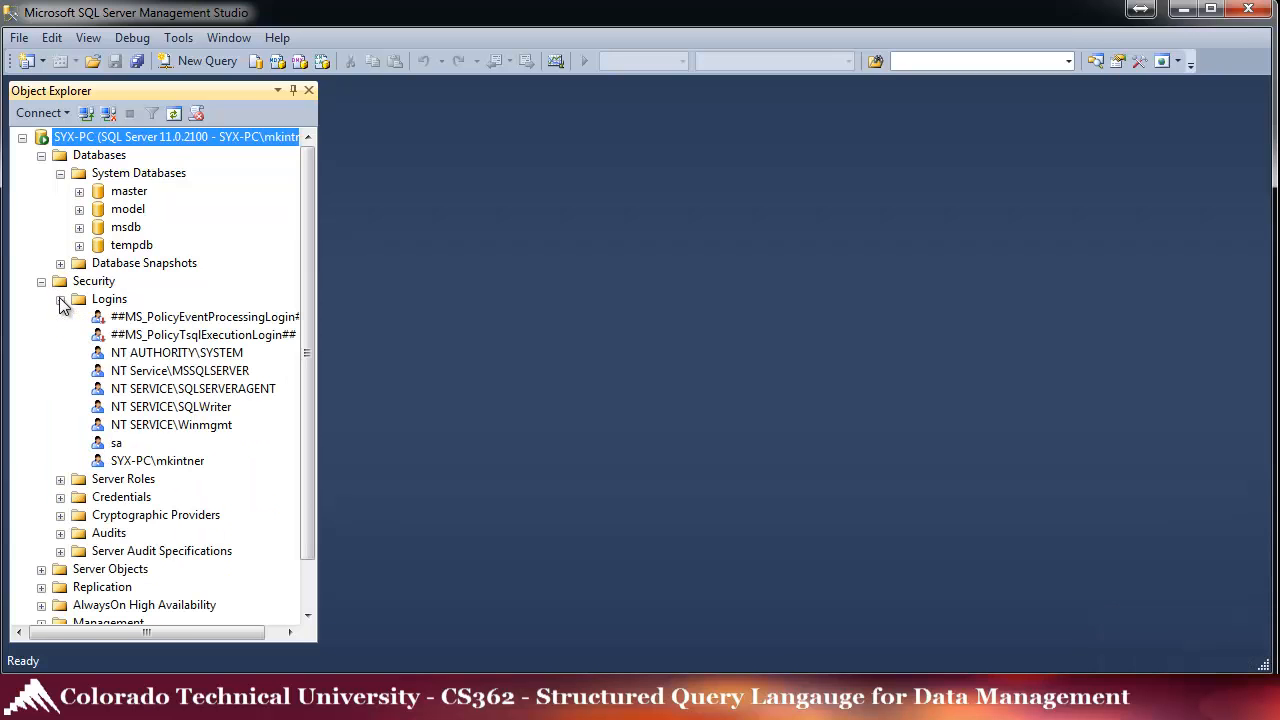
click(118, 462)
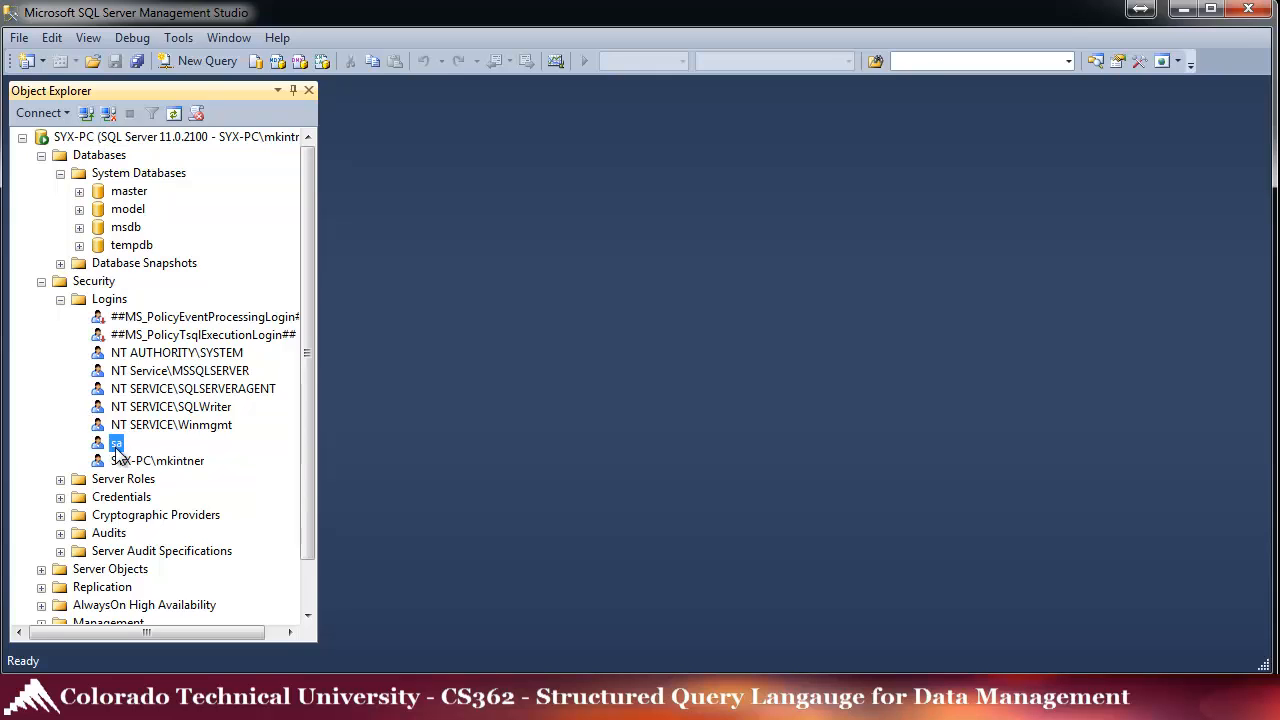
click(60, 300)
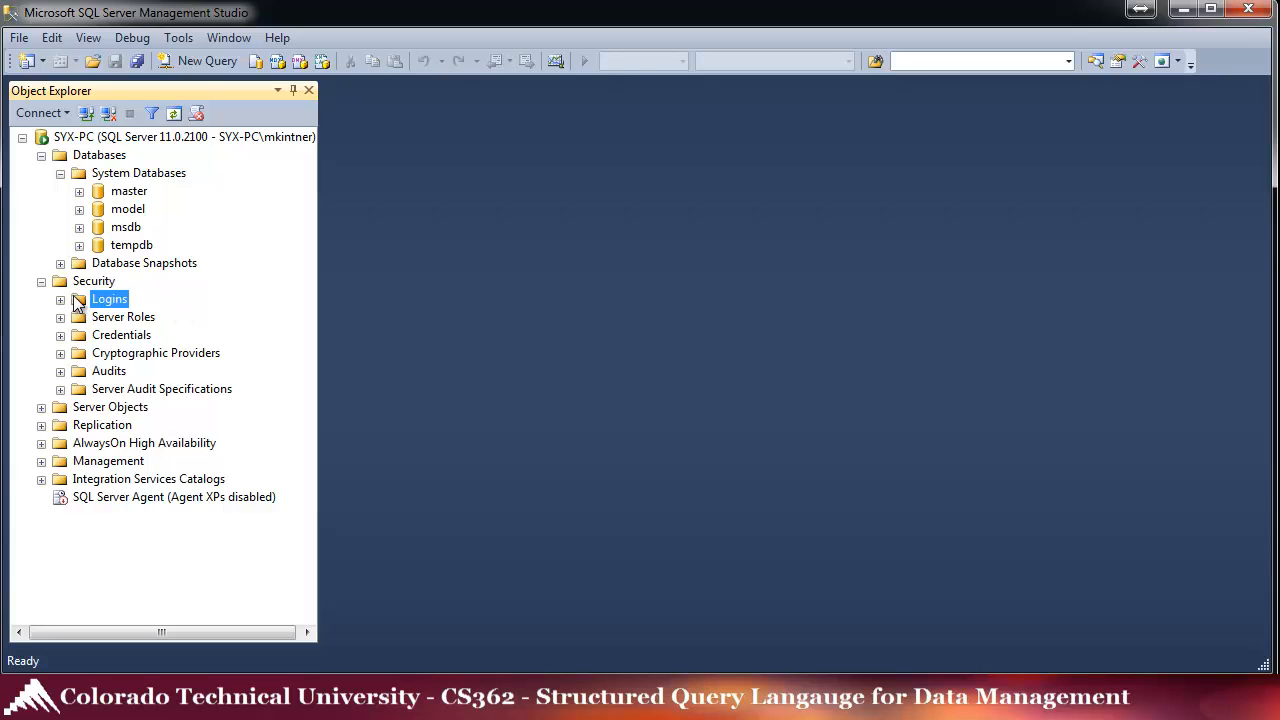
click(60, 174)
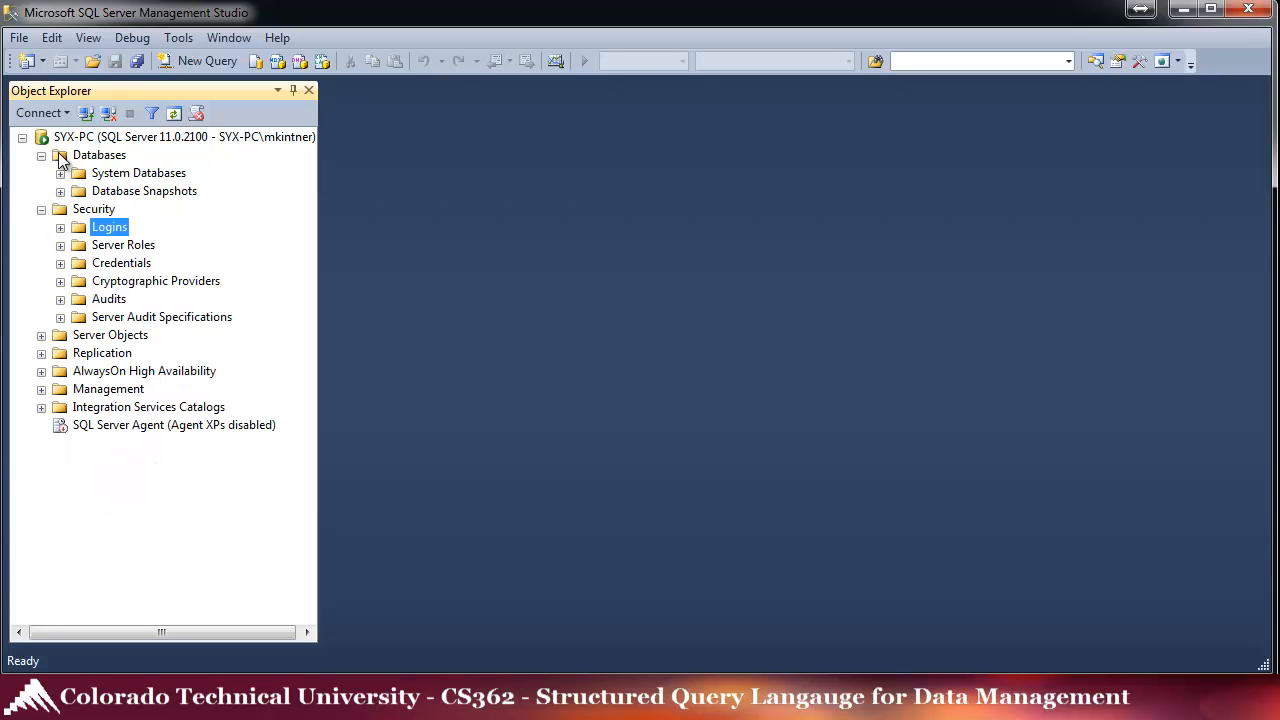
click(59, 160)
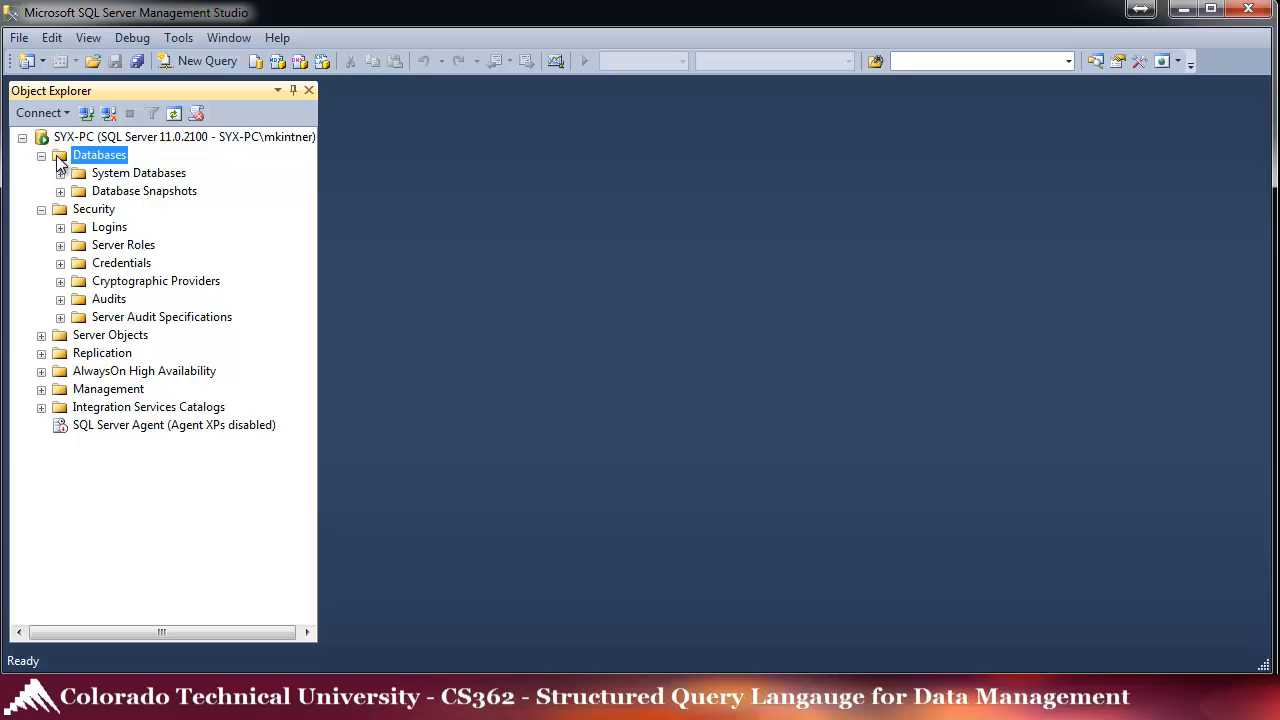
right_click(58, 163)
- Start a new database named CTU and review its General, Options and Filegroups pages
click(113, 168)
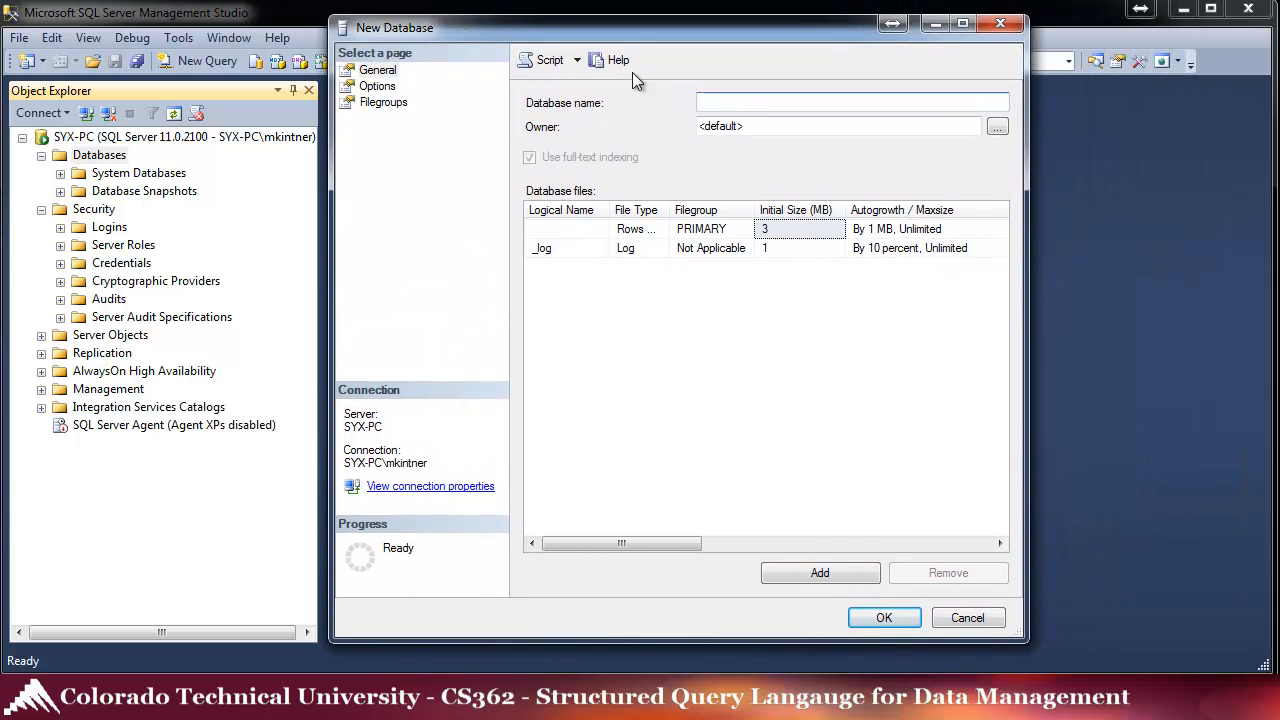
text(CTU)
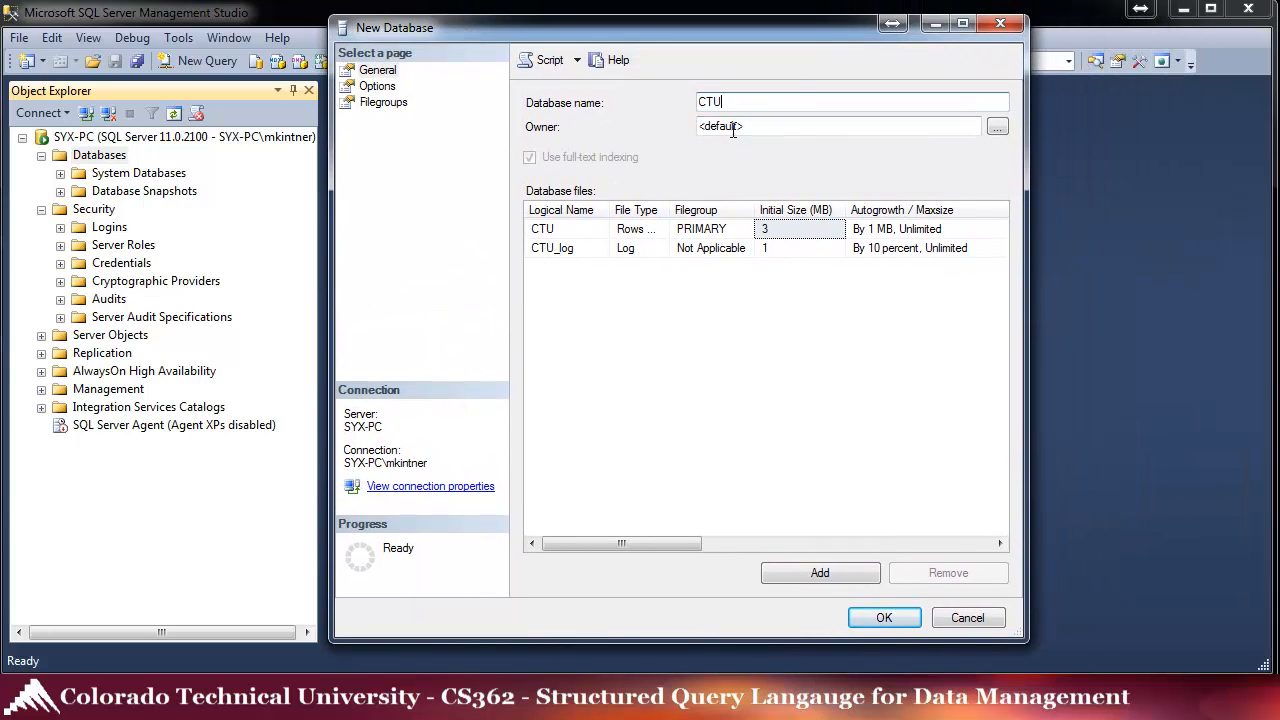
click(392, 72)
click(378, 87)
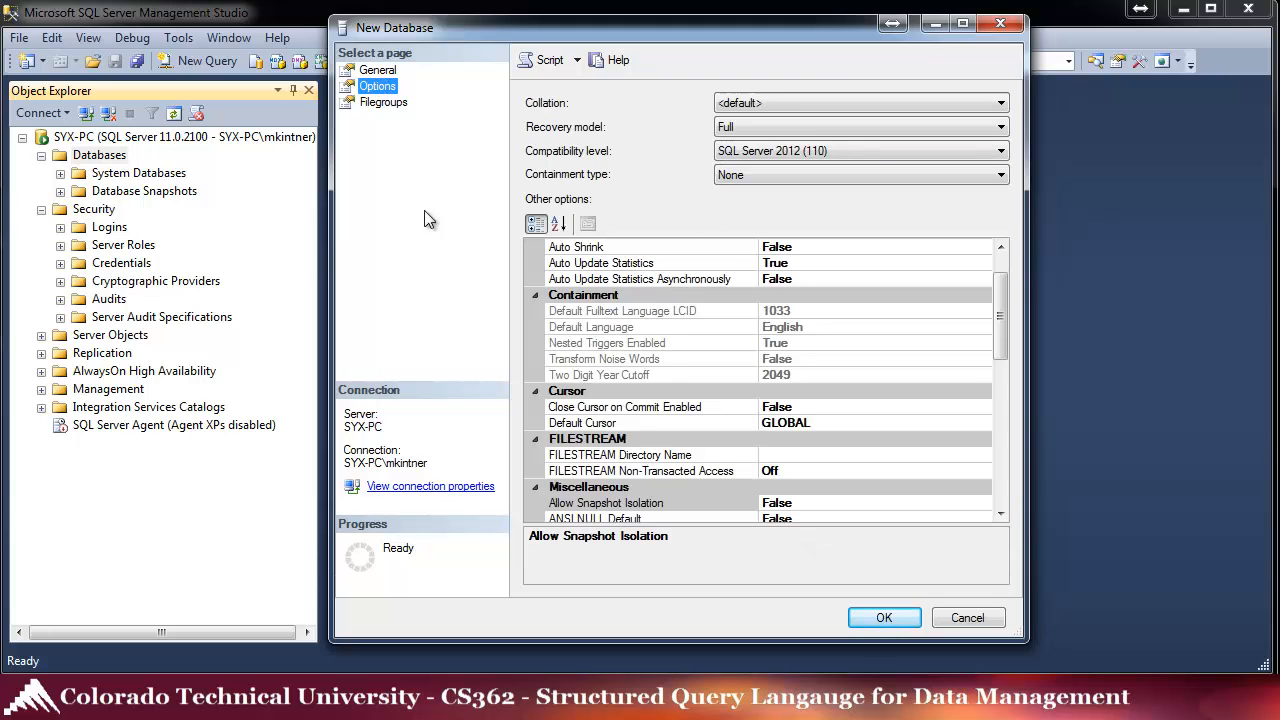
click(381, 102)
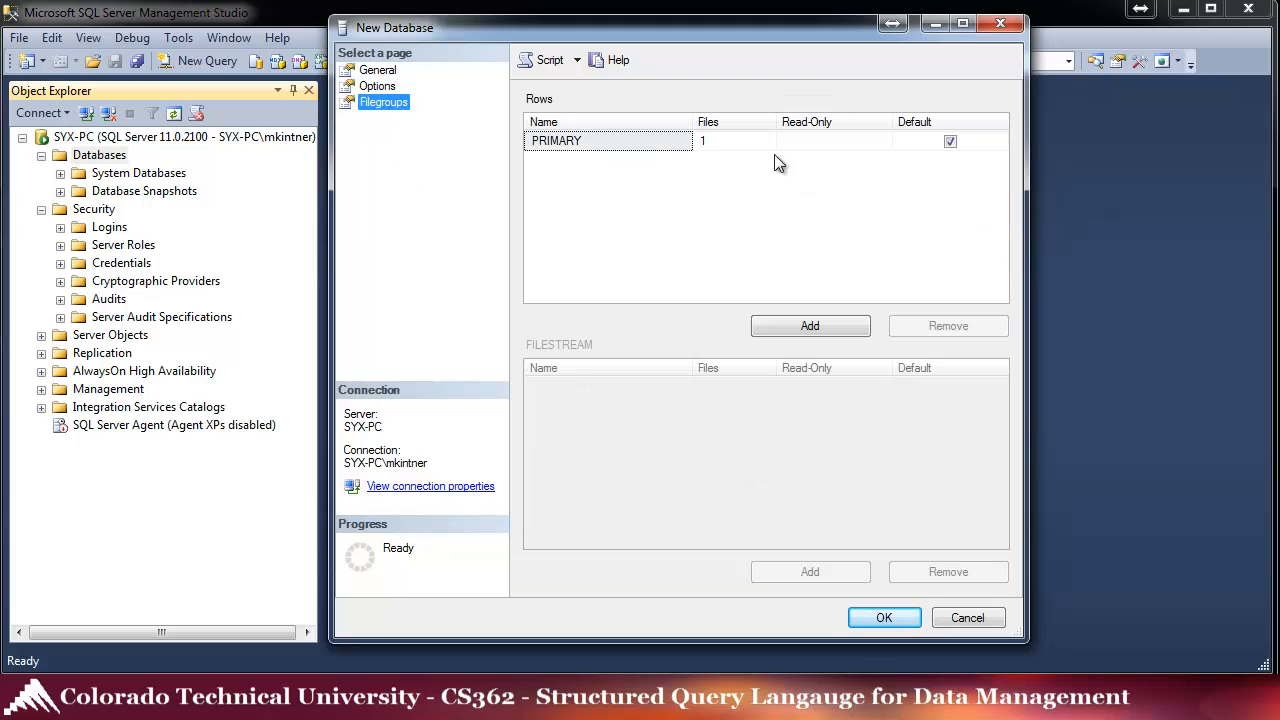
click(377, 72)
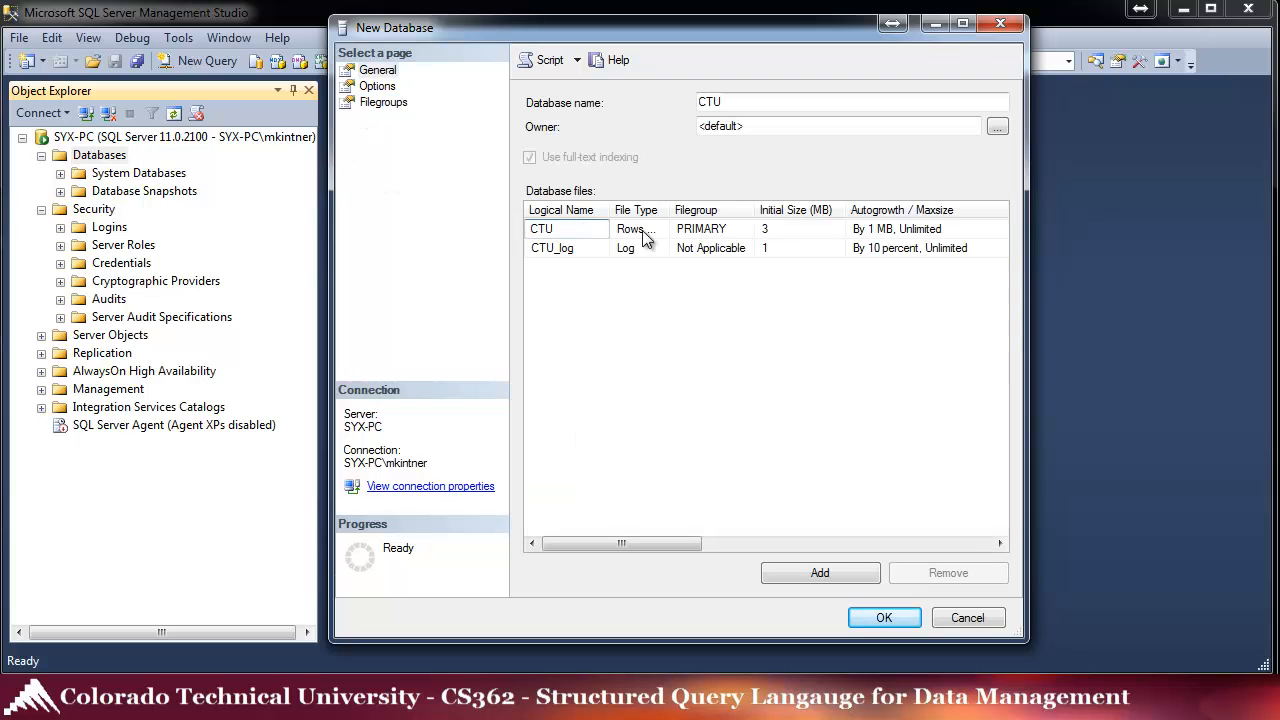
click(645, 231)
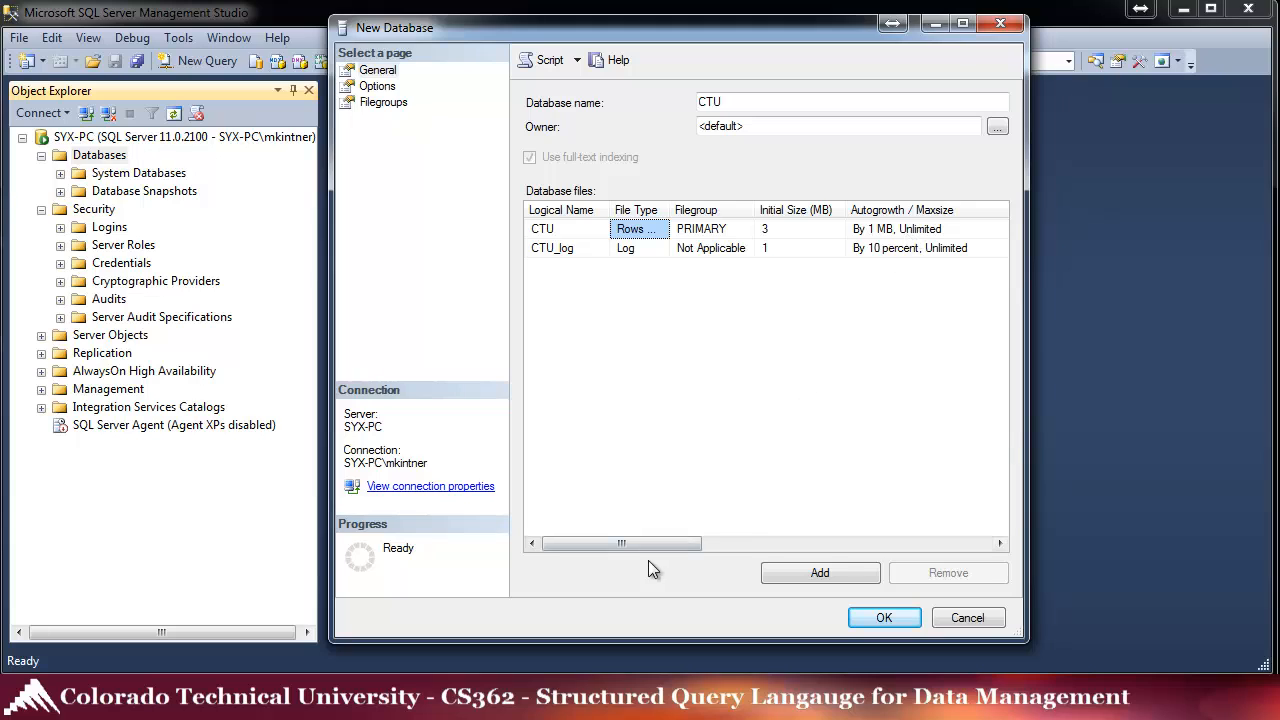
drag(677, 543, 803, 545)
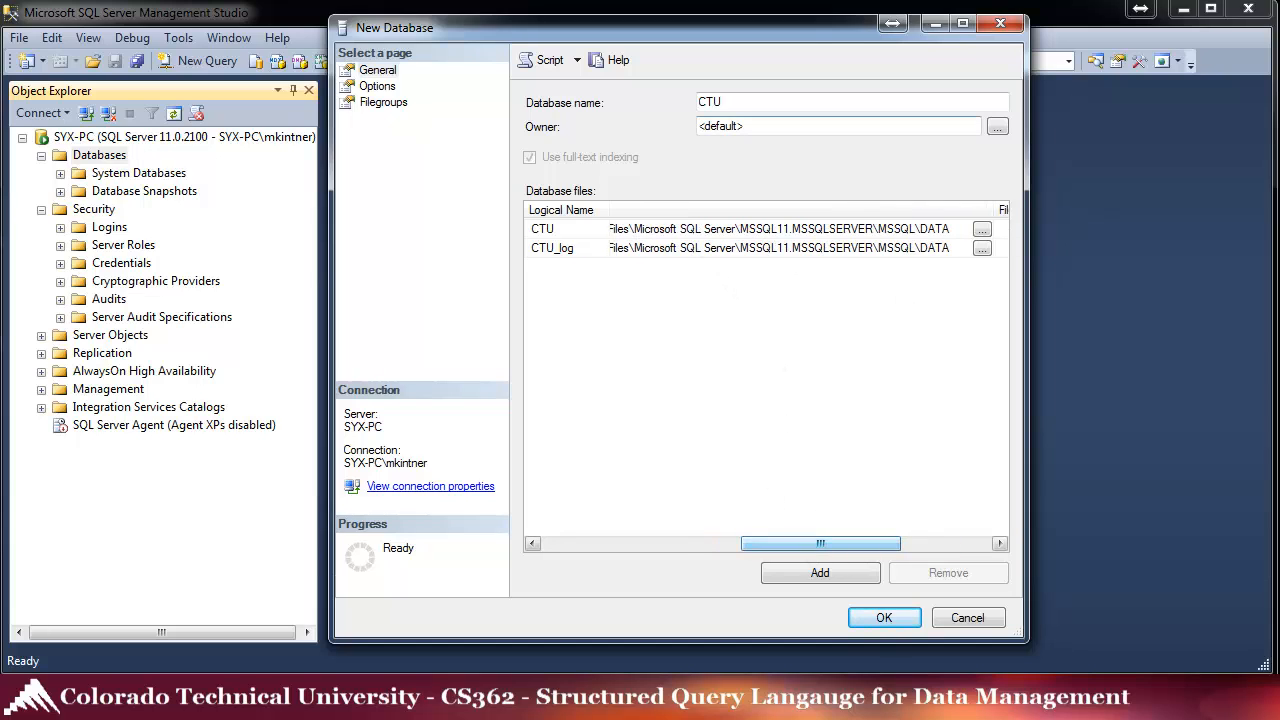
- Place both the CTU data file and log file in D:\CTU and create the database
click(982, 231)
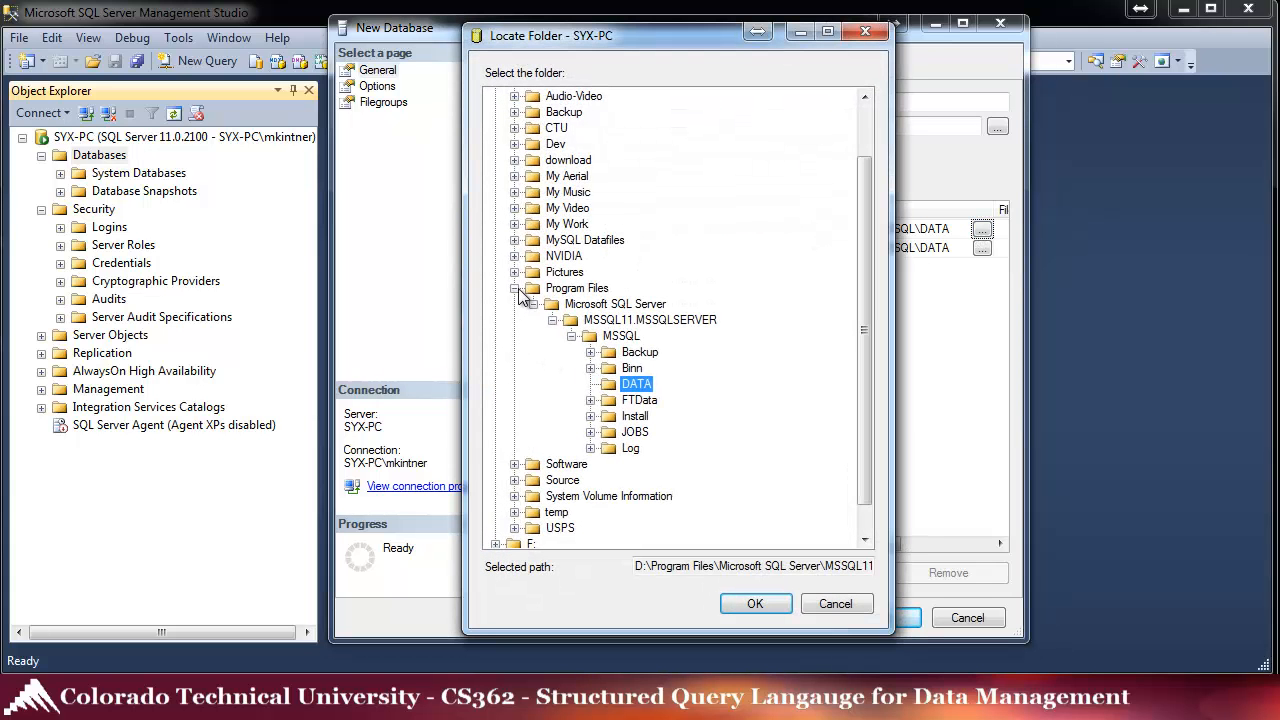
click(514, 288)
click(533, 198)
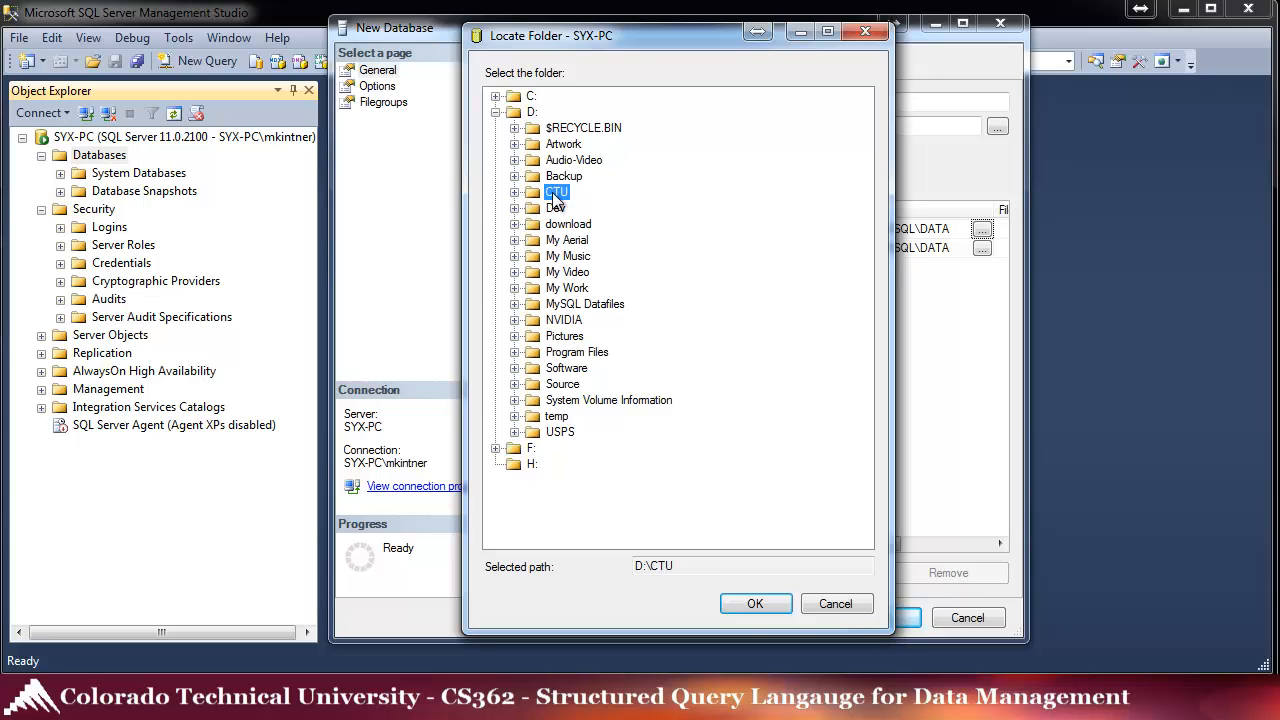
click(770, 607)
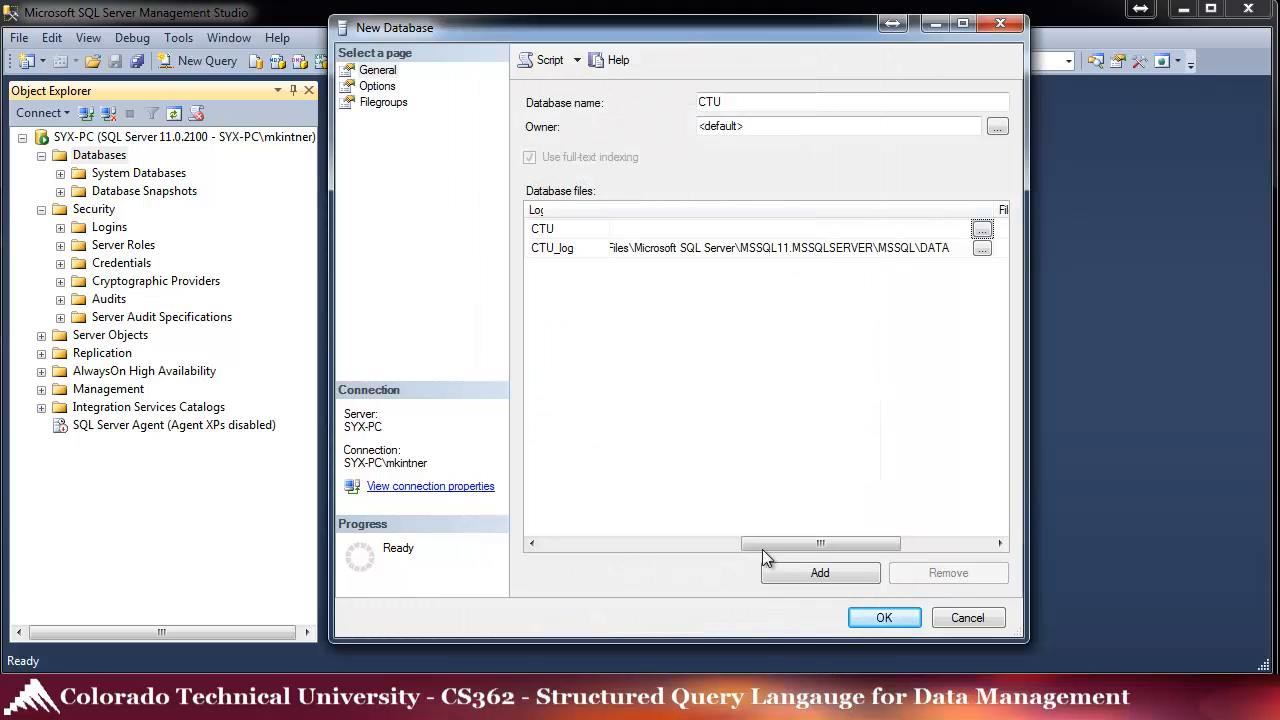
click(982, 249)
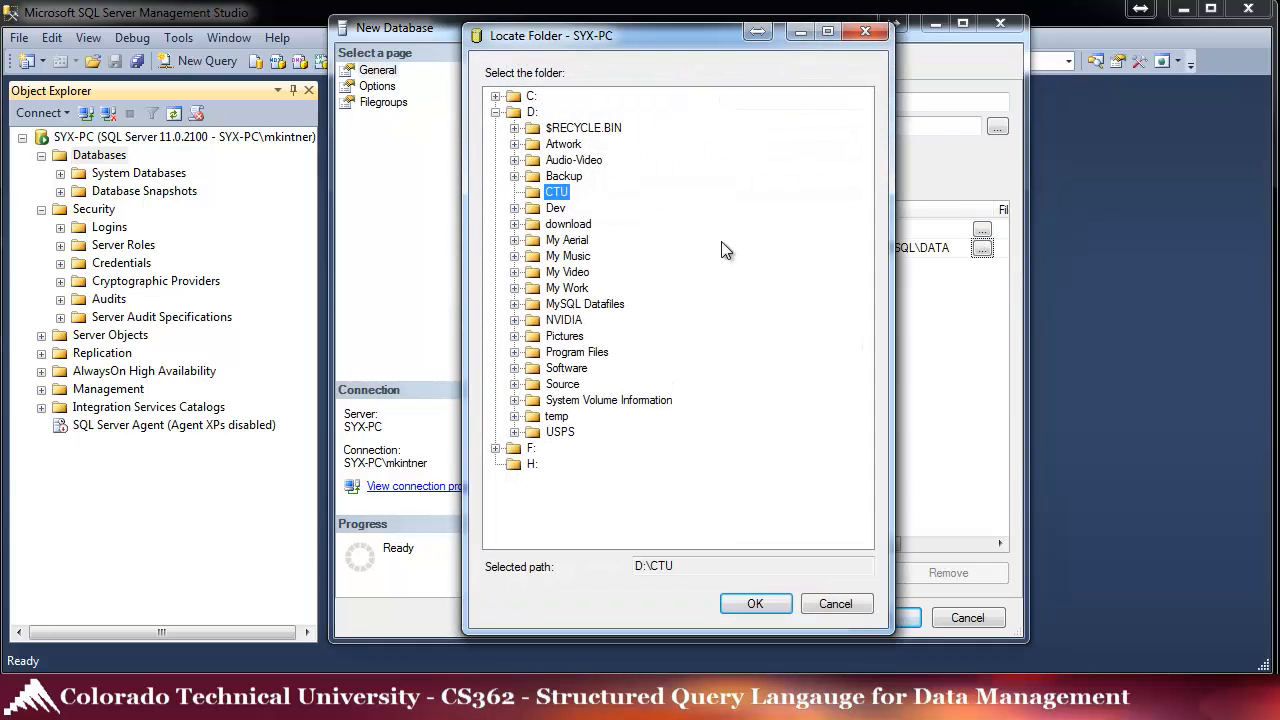
click(755, 605)
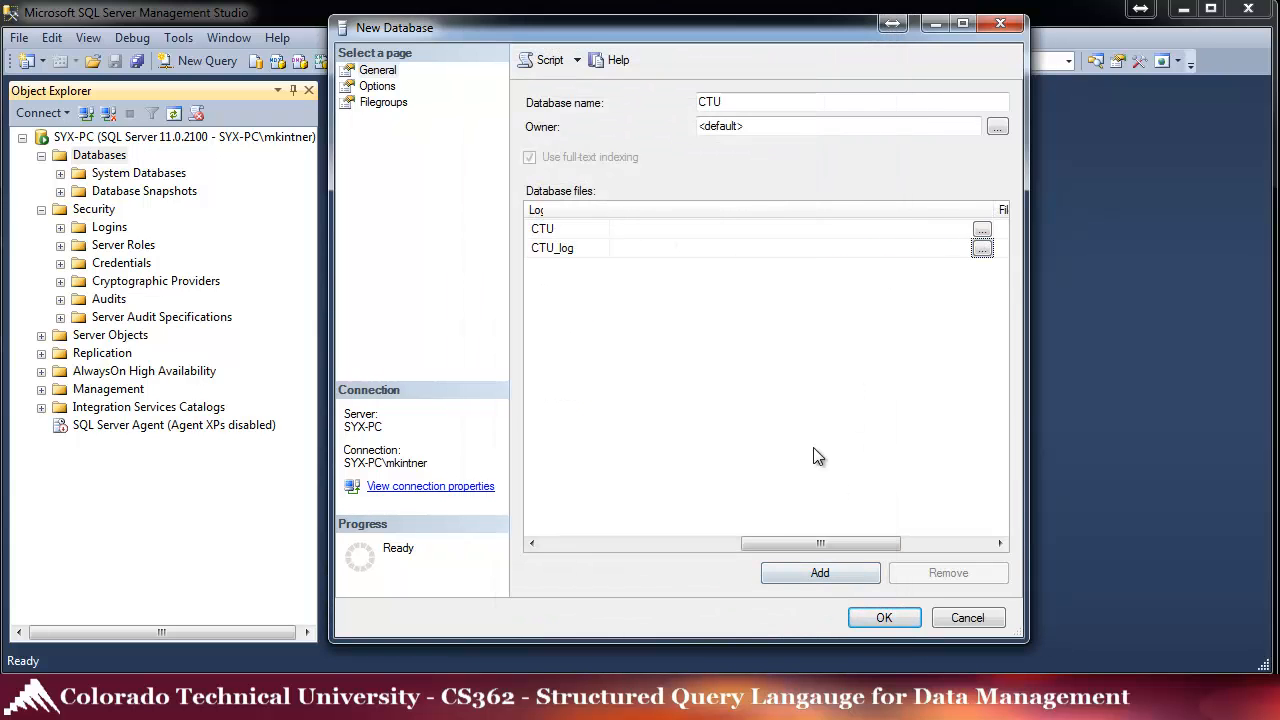
drag(996, 210, 630, 218)
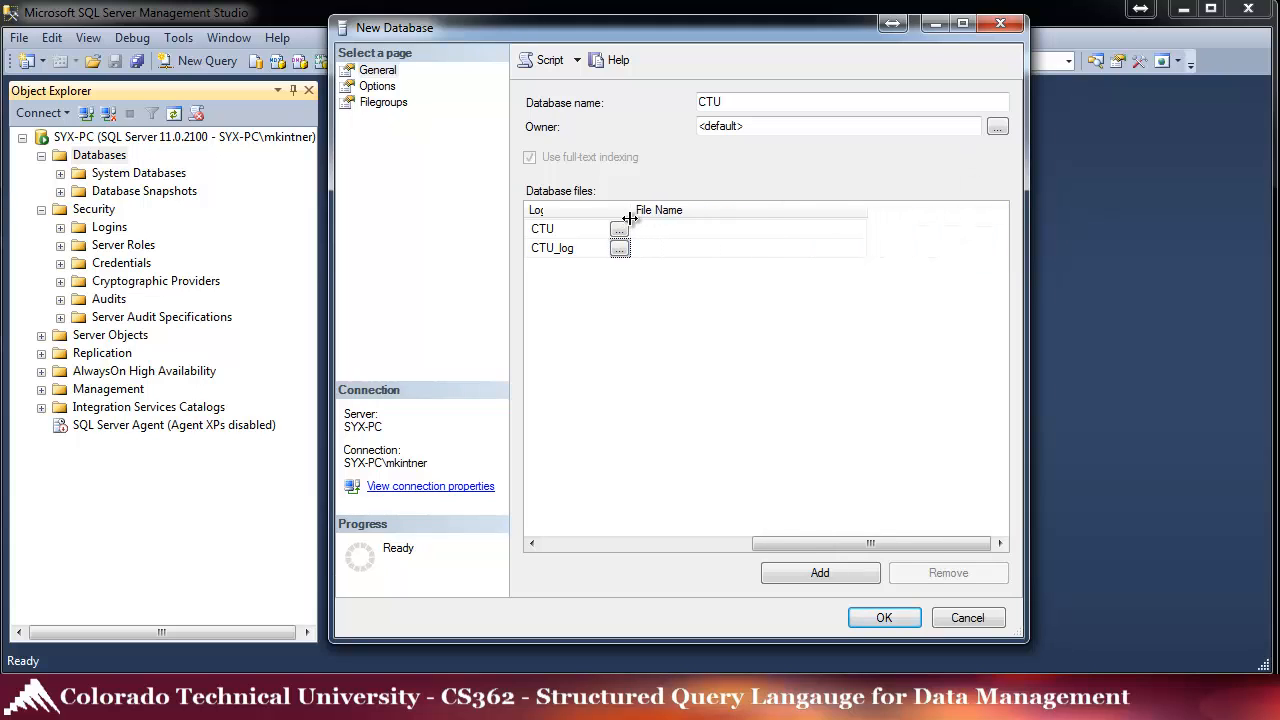
drag(869, 545, 634, 548)
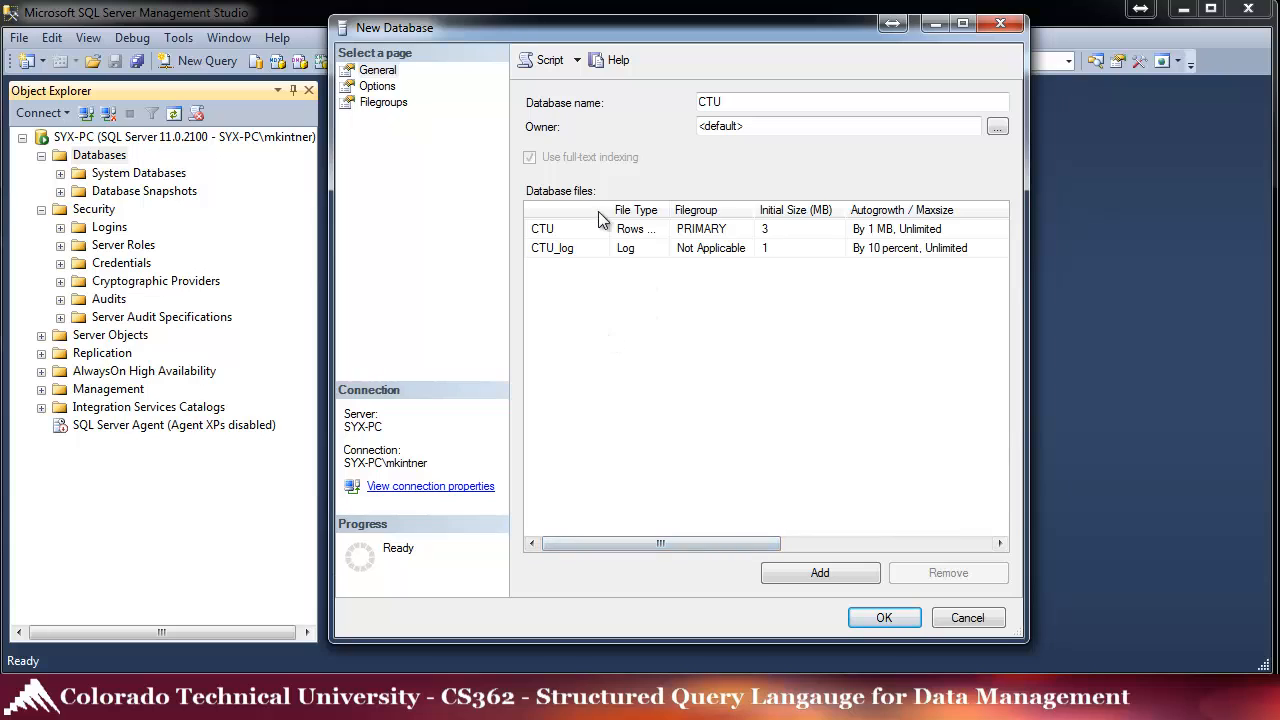
click(884, 616)
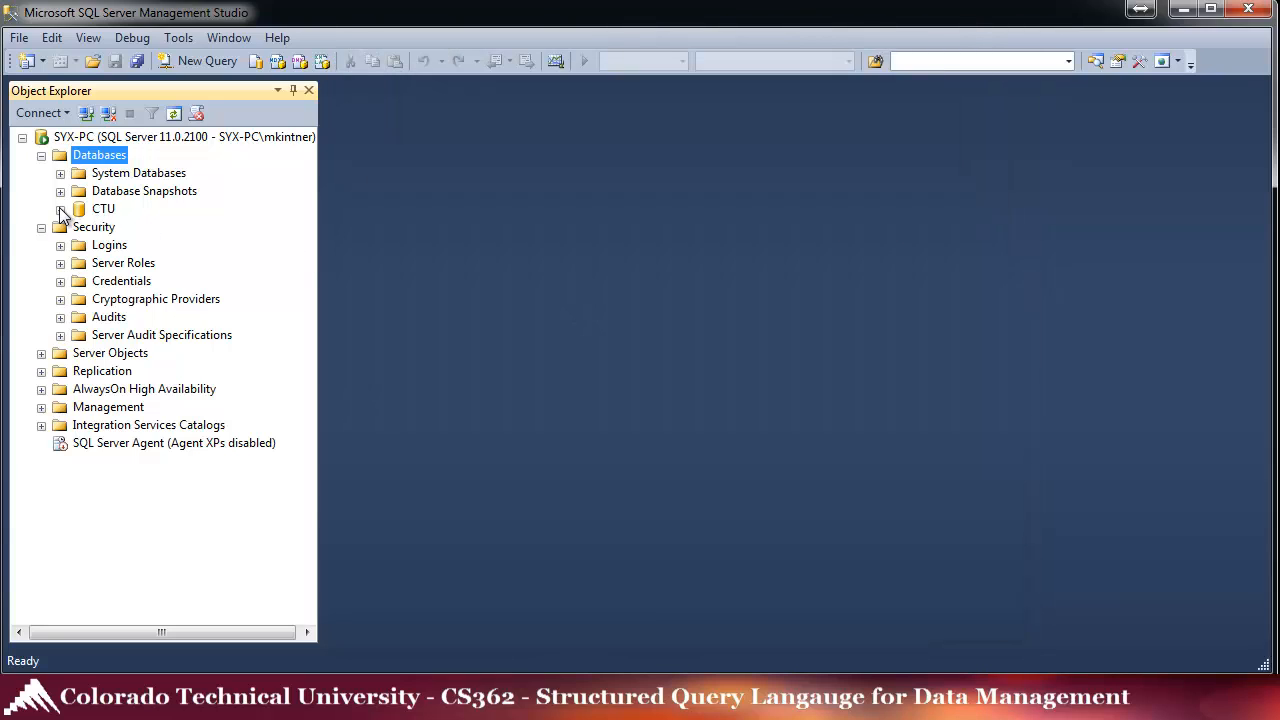
- Expand the CTU database node and bring up the context menu of its Tables folder
click(60, 209)
click(88, 212)
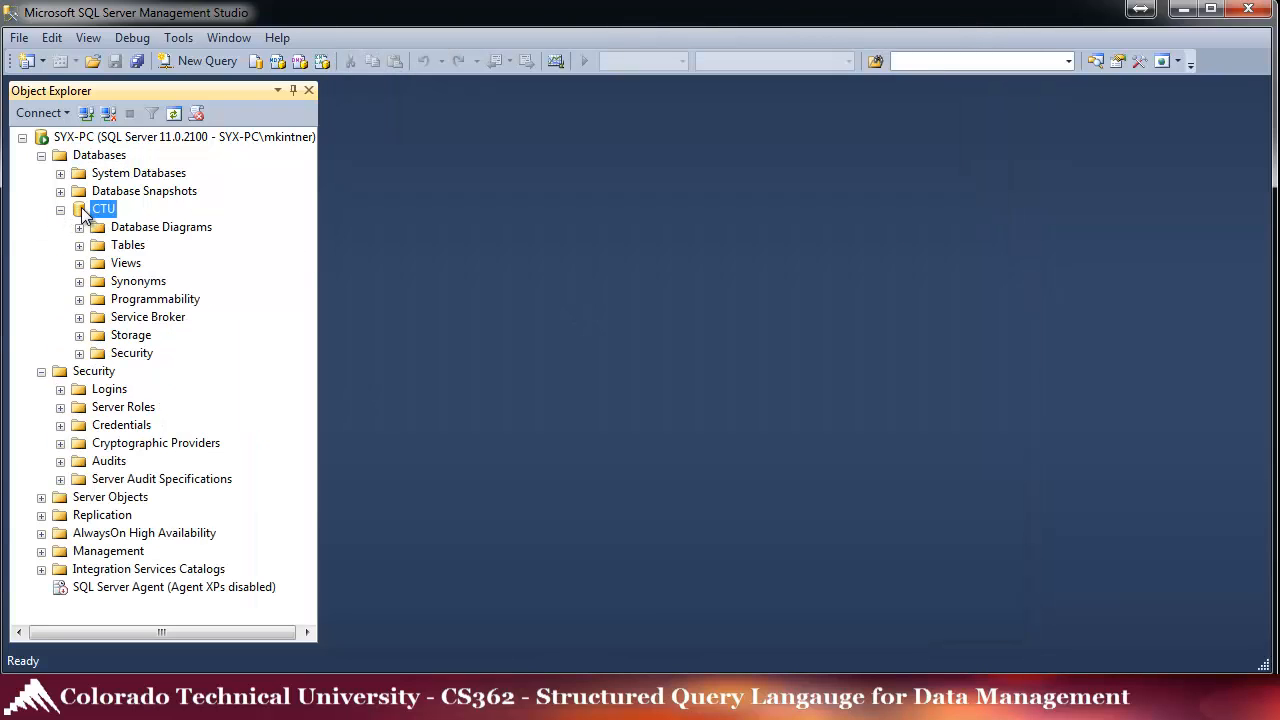
click(80, 245)
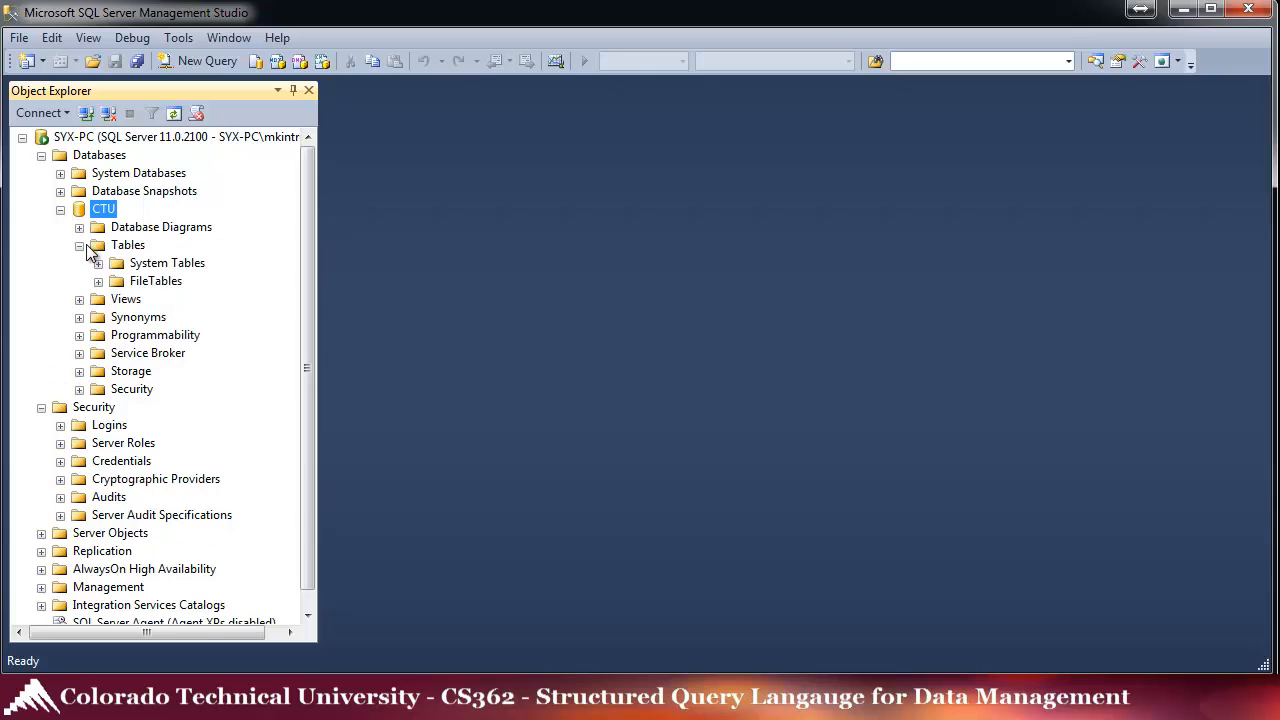
click(81, 248)
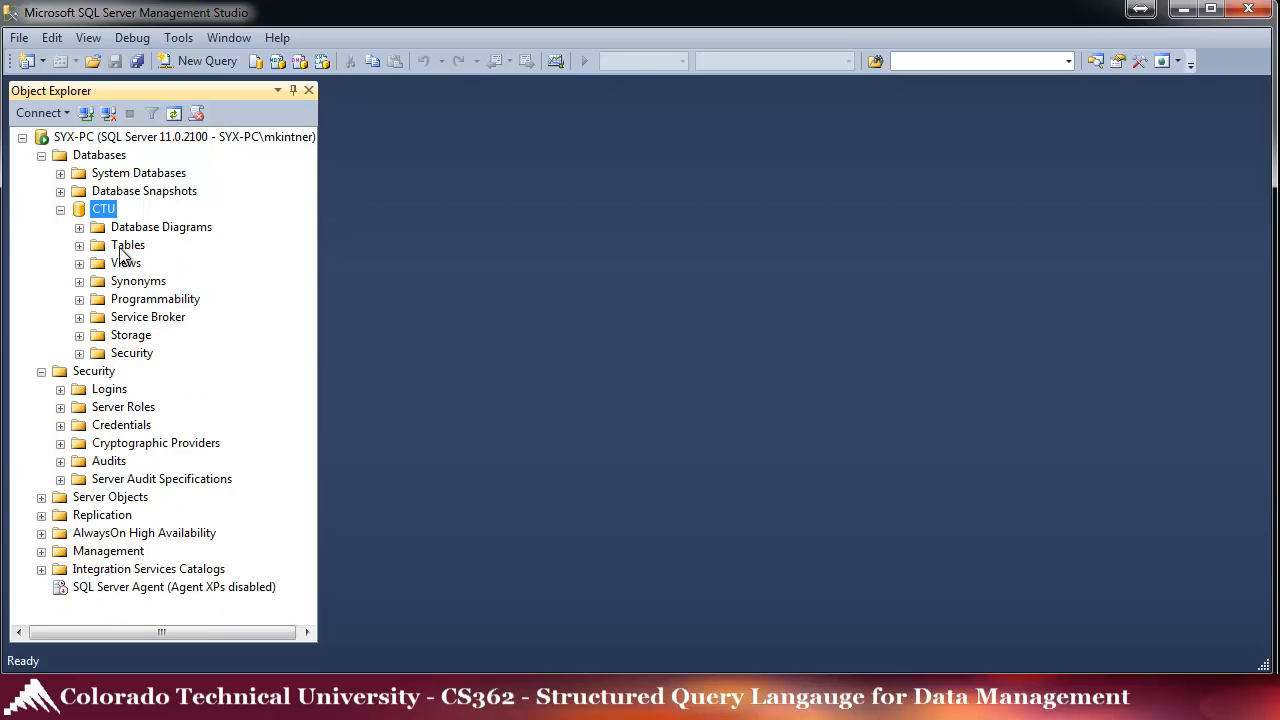
right_click(105, 245)
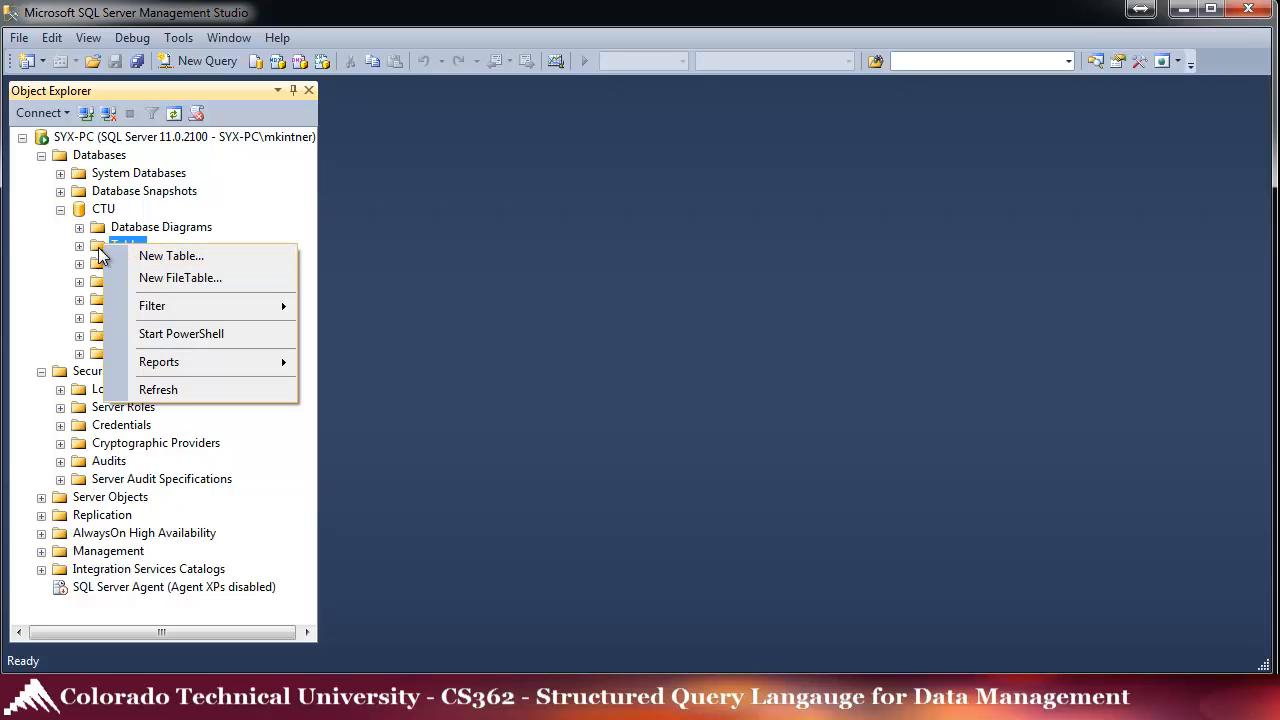
- Begin a new CTU table with a non-null bigint StudentID column
click(160, 257)
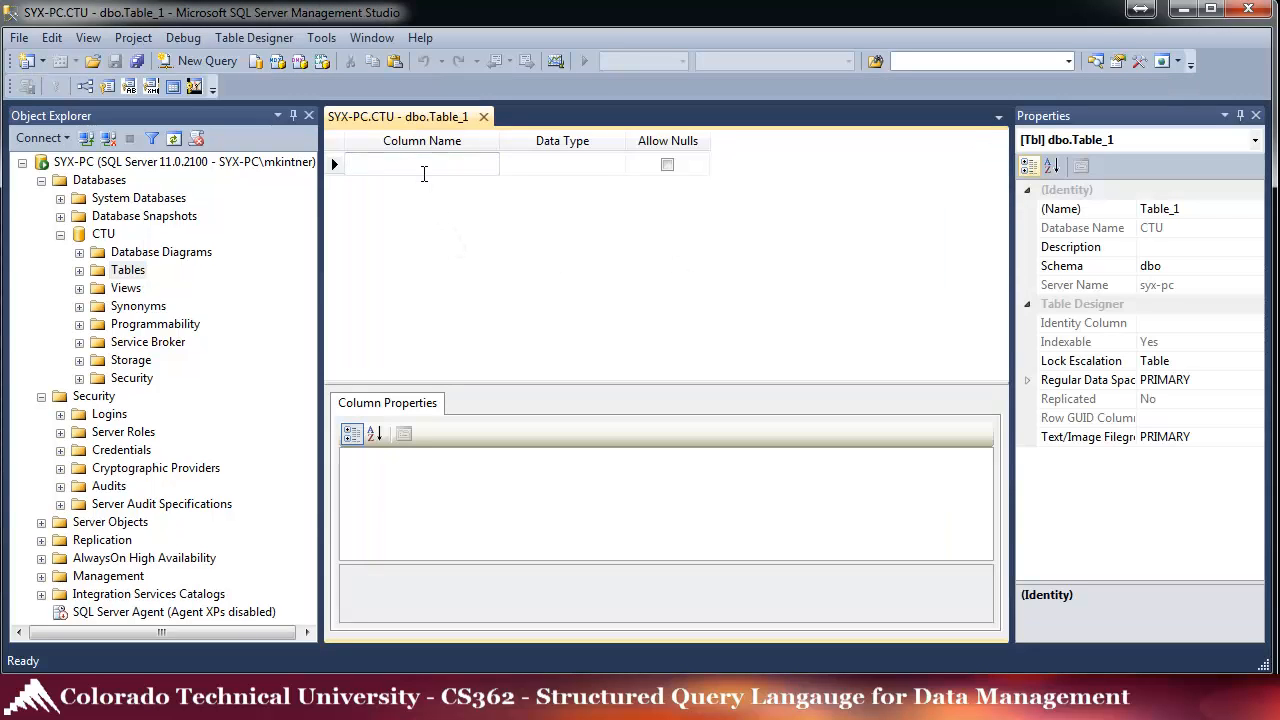
click(424, 172)
text(Stud)
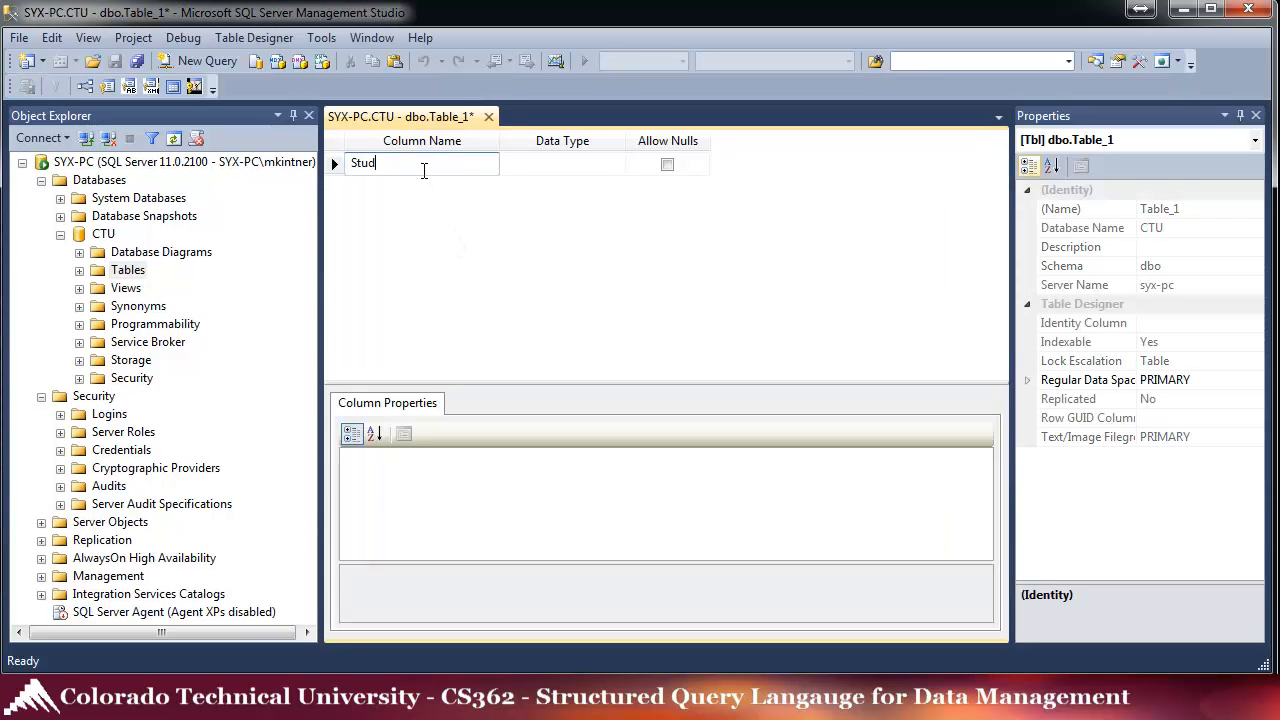
text(entUD)
key(Tab)
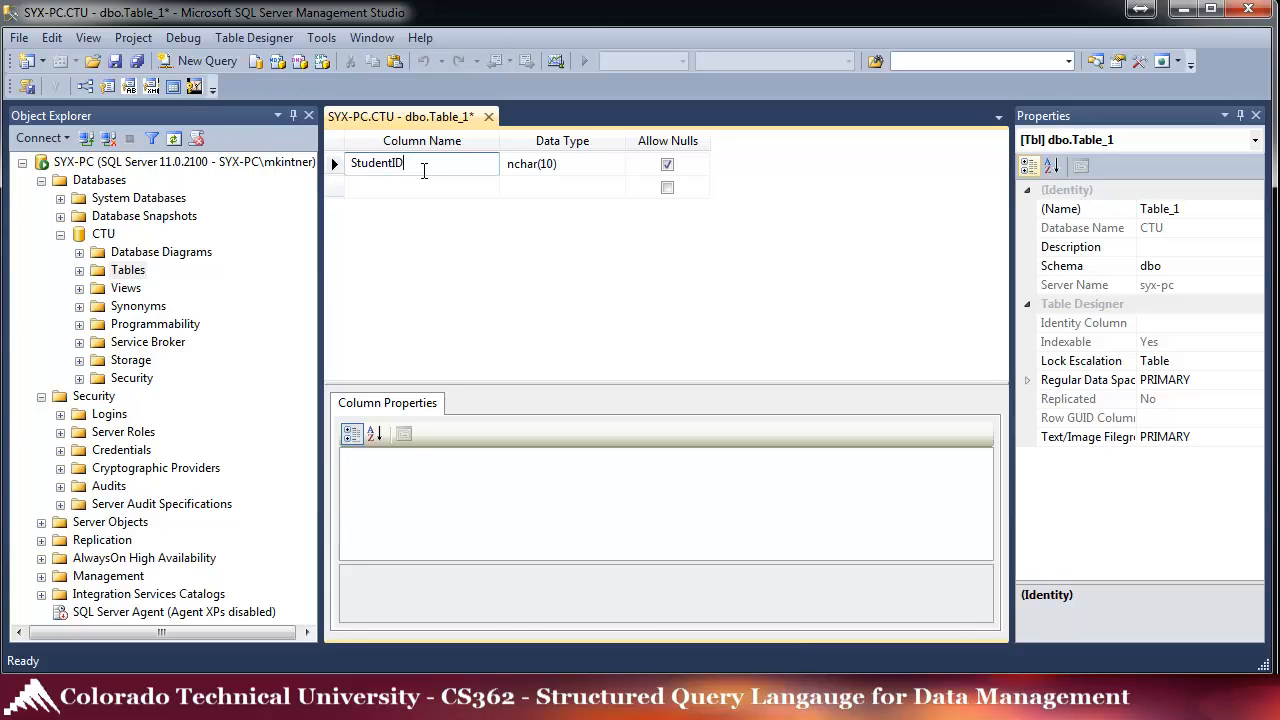
click(616, 166)
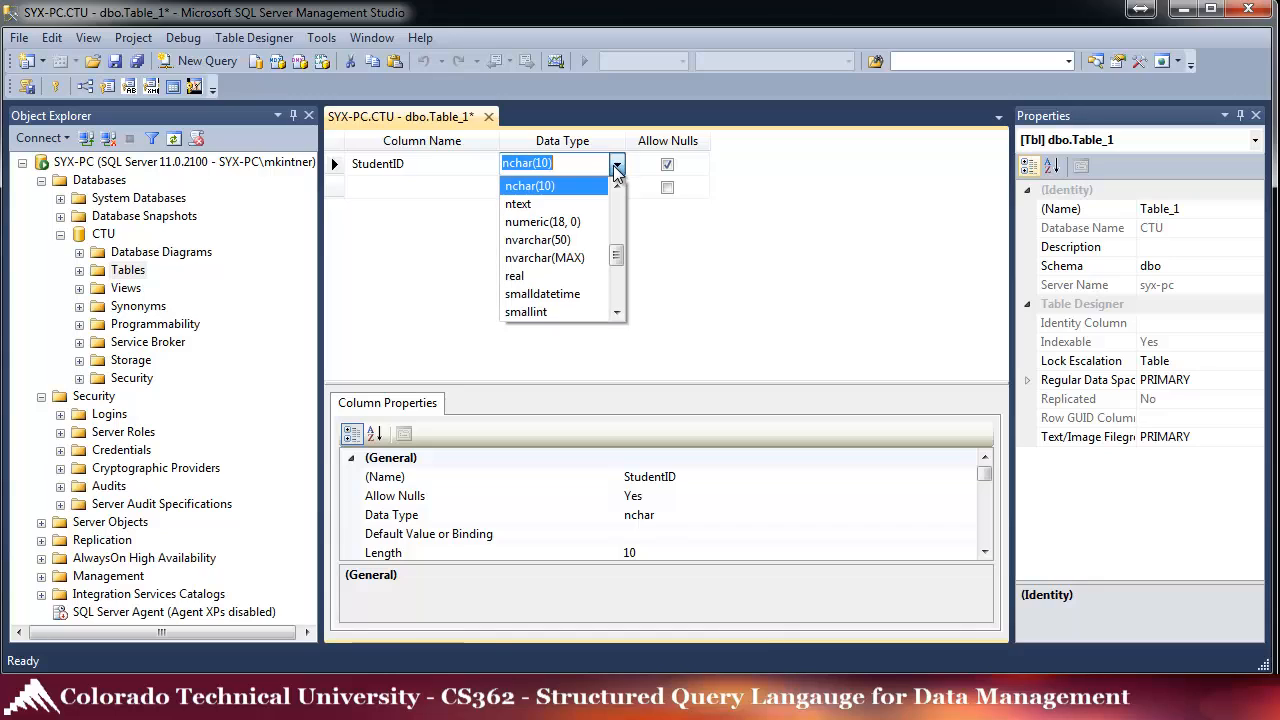
drag(622, 266, 625, 207)
click(560, 190)
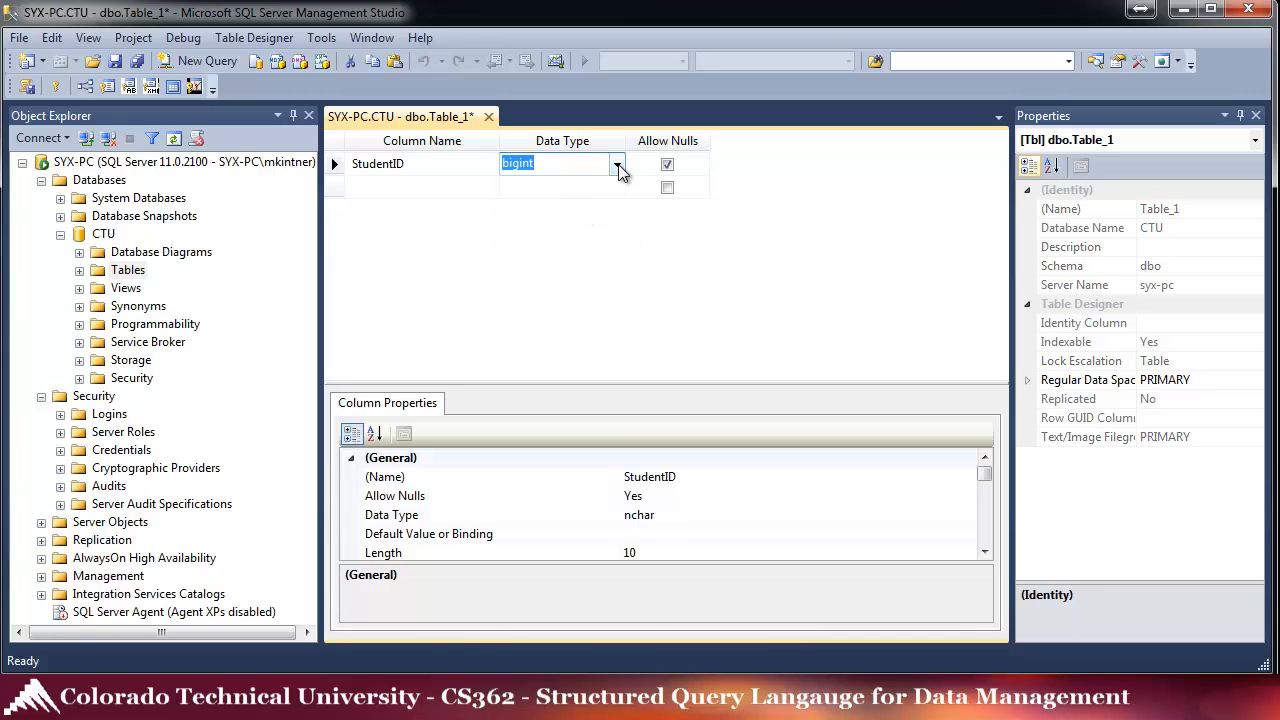
click(667, 166)
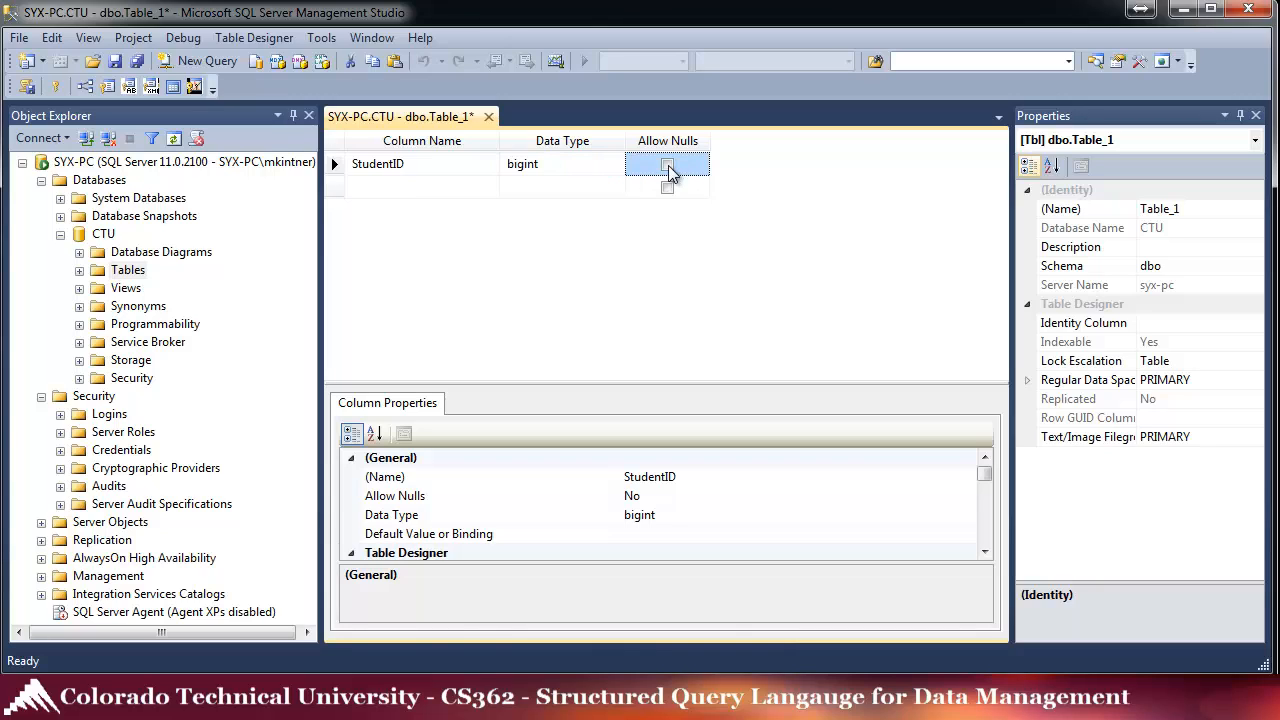
- Make StudentID the identity column and check its seed 1 and increment 1
click(1155, 324)
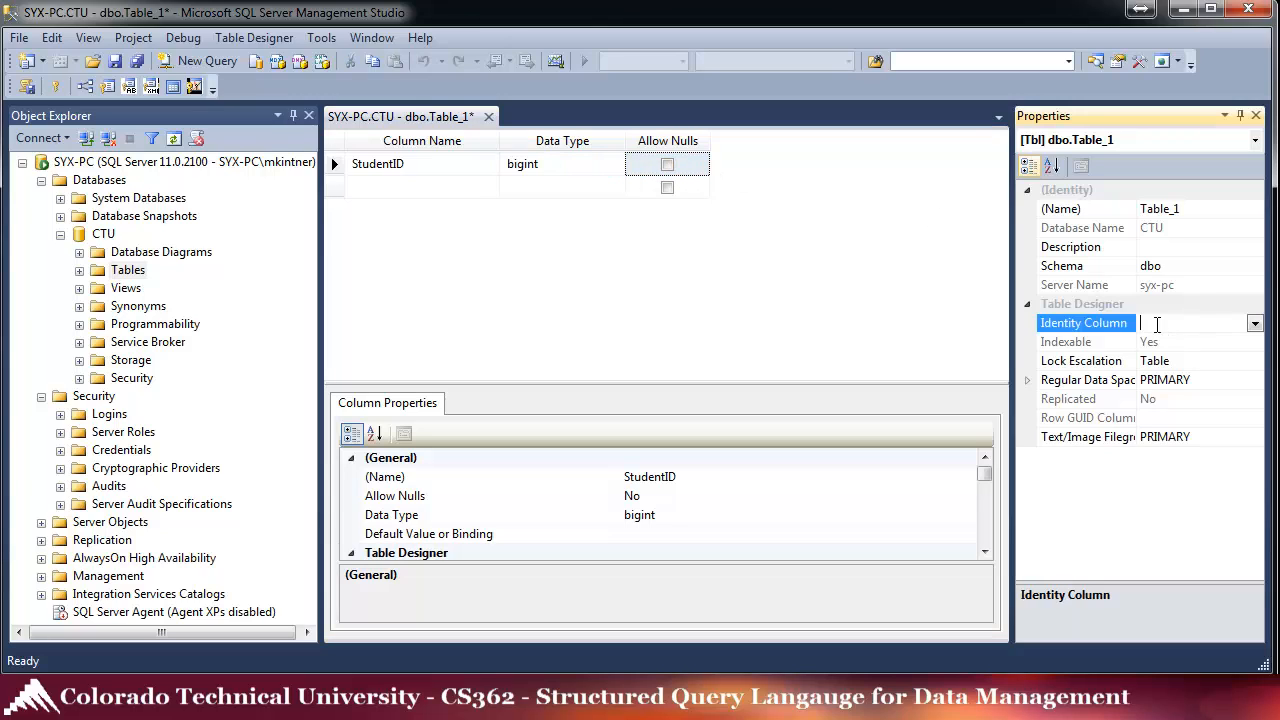
click(1256, 324)
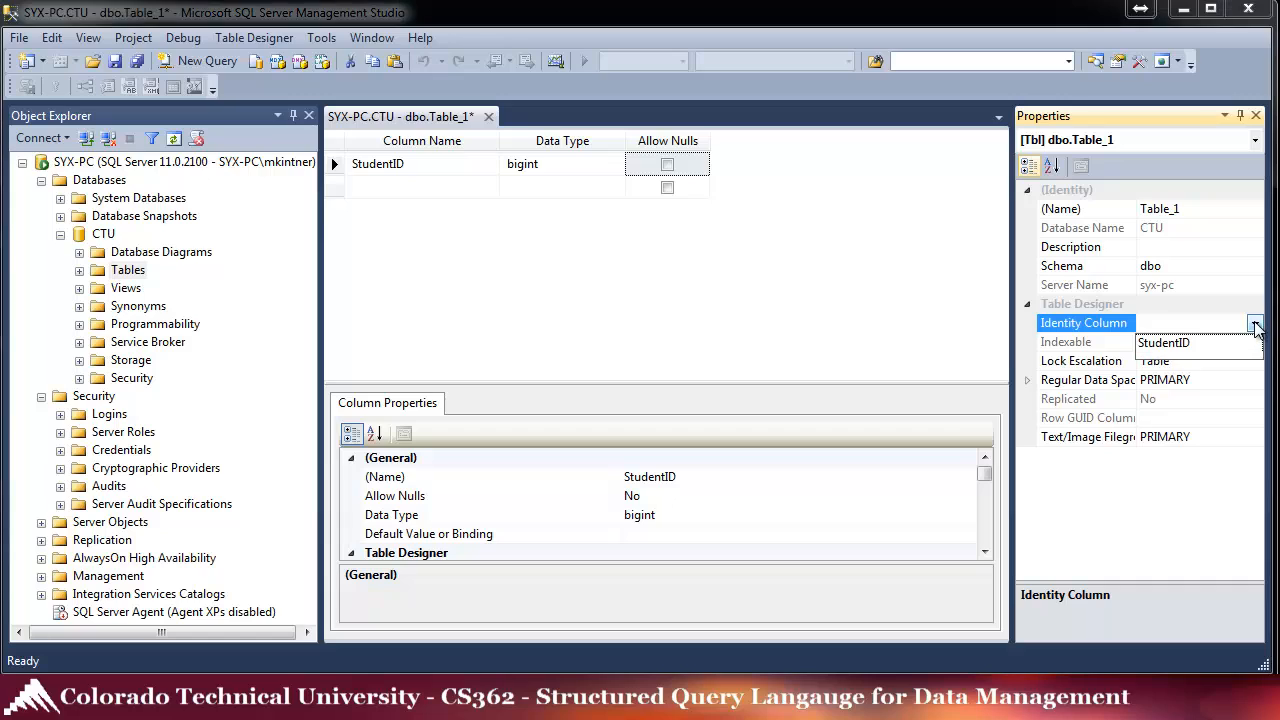
click(1186, 350)
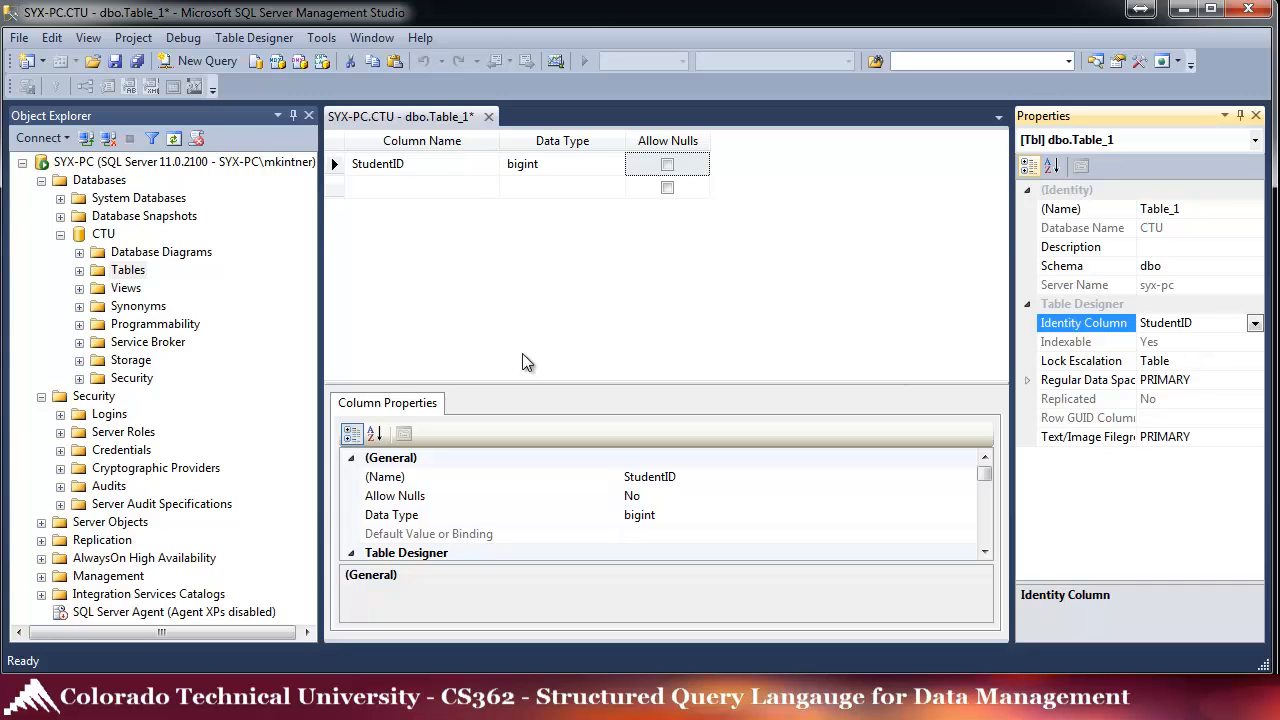
drag(476, 381, 465, 288)
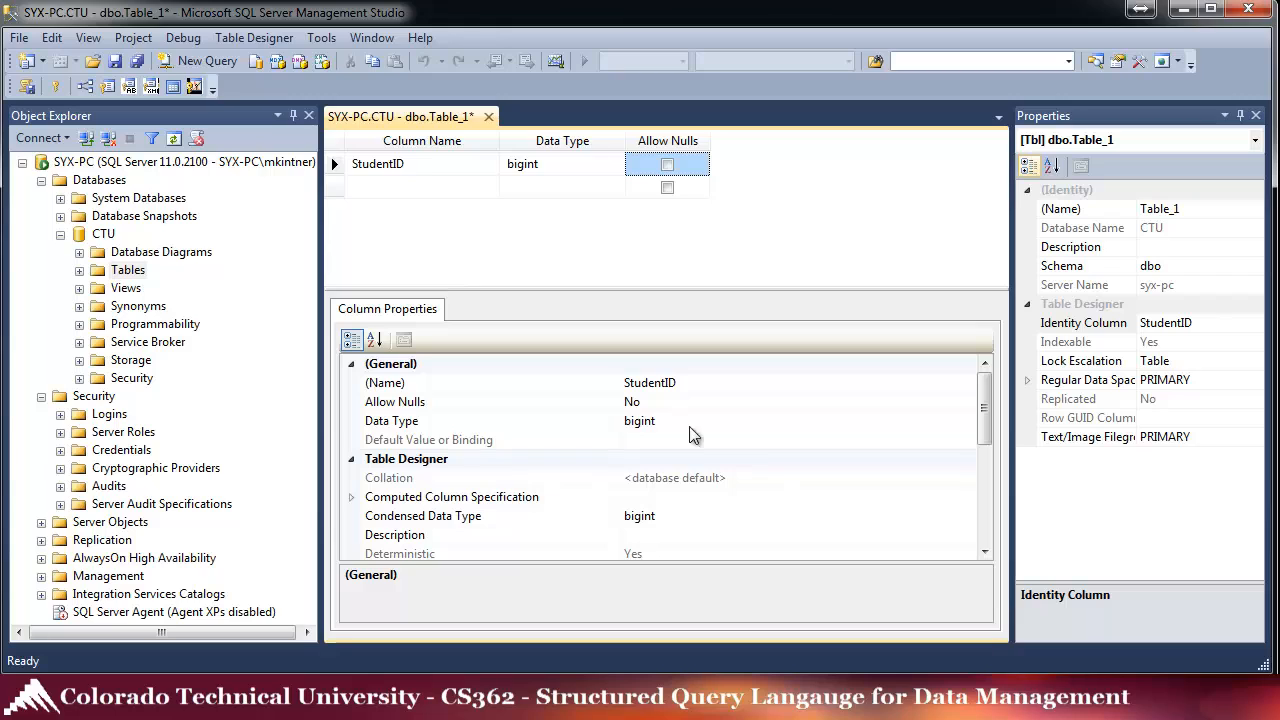
drag(989, 415, 988, 481)
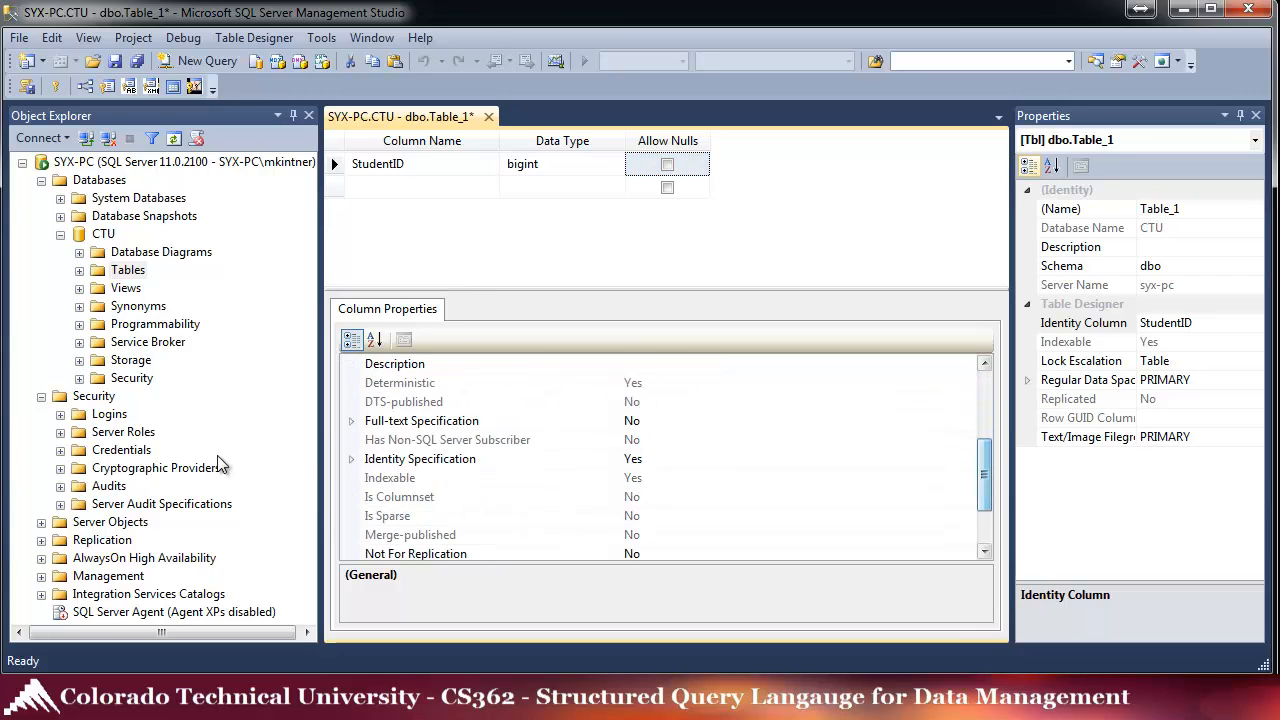
click(350, 460)
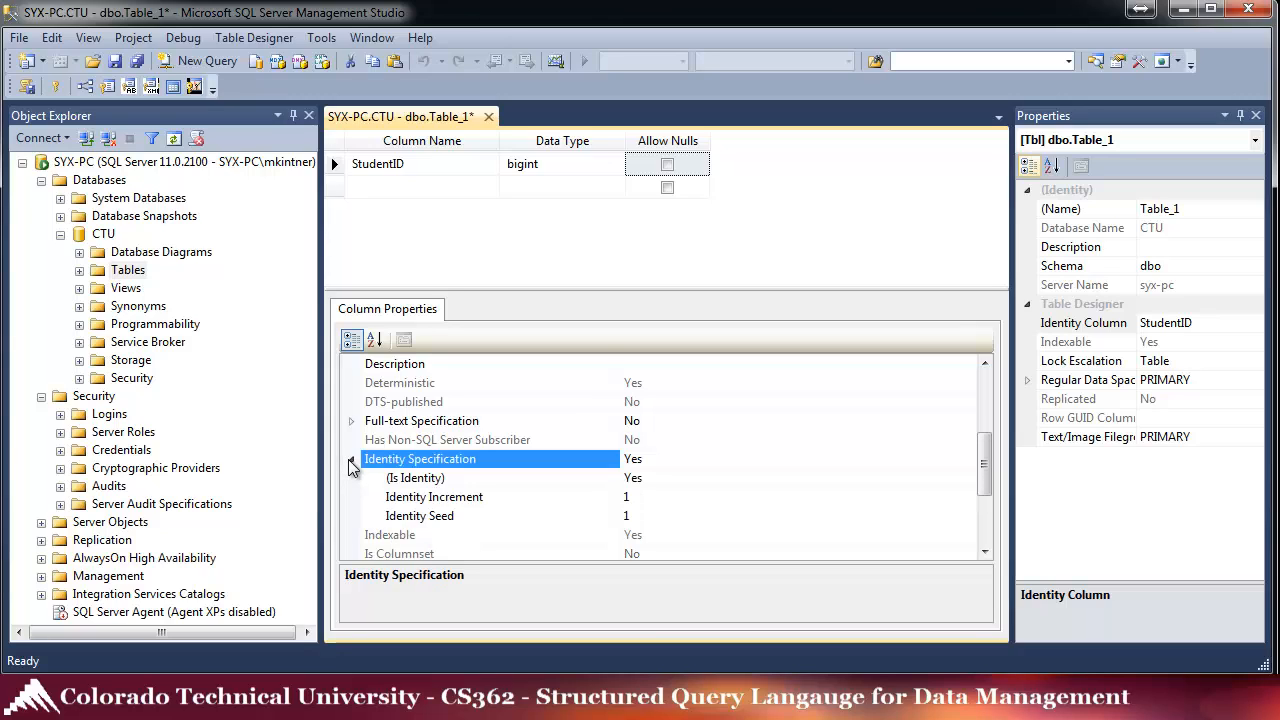
click(649, 497)
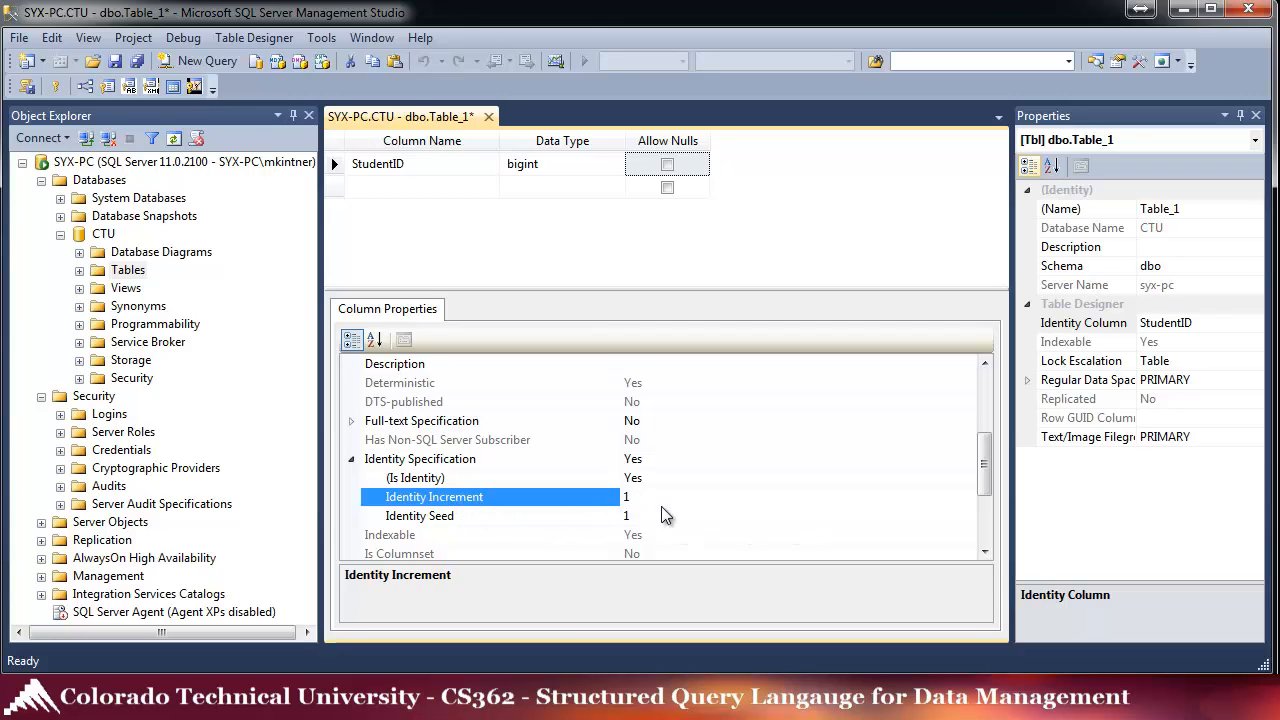
- Add a FirstName column of type nvarchar(50) that does not allow nulls
click(375, 193)
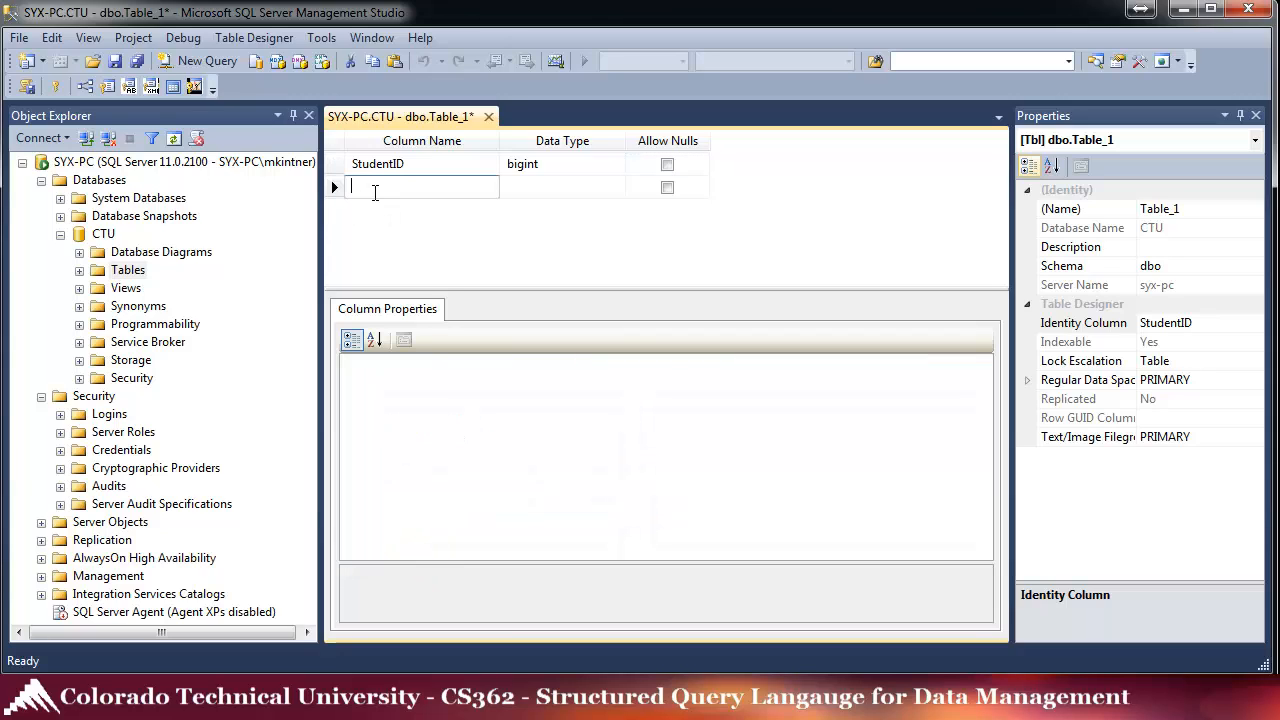
text(FirstName)
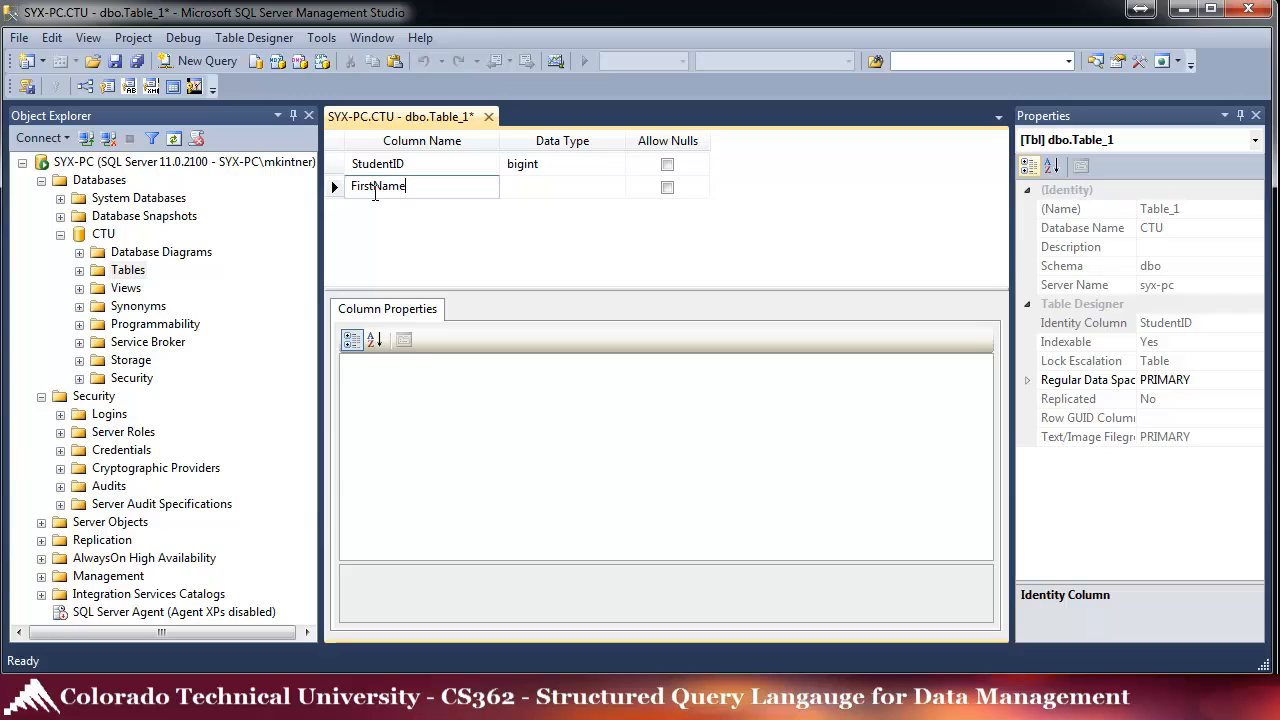
key(Tab)
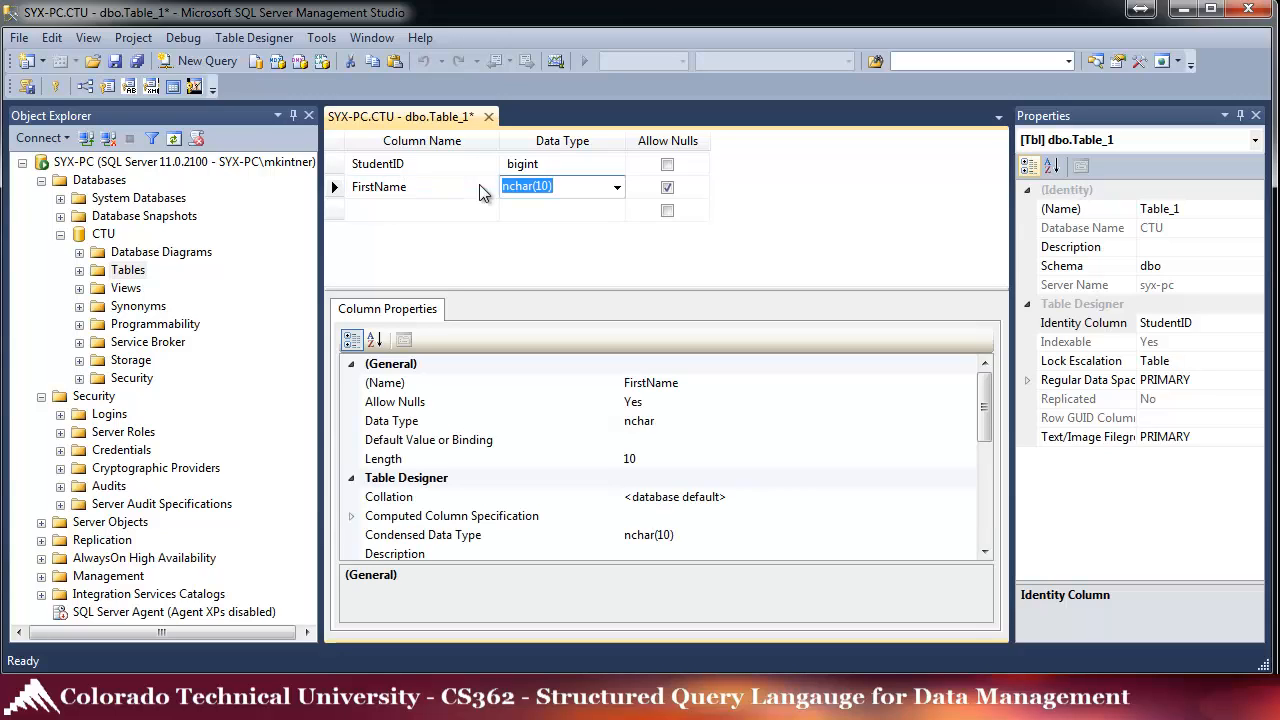
click(617, 188)
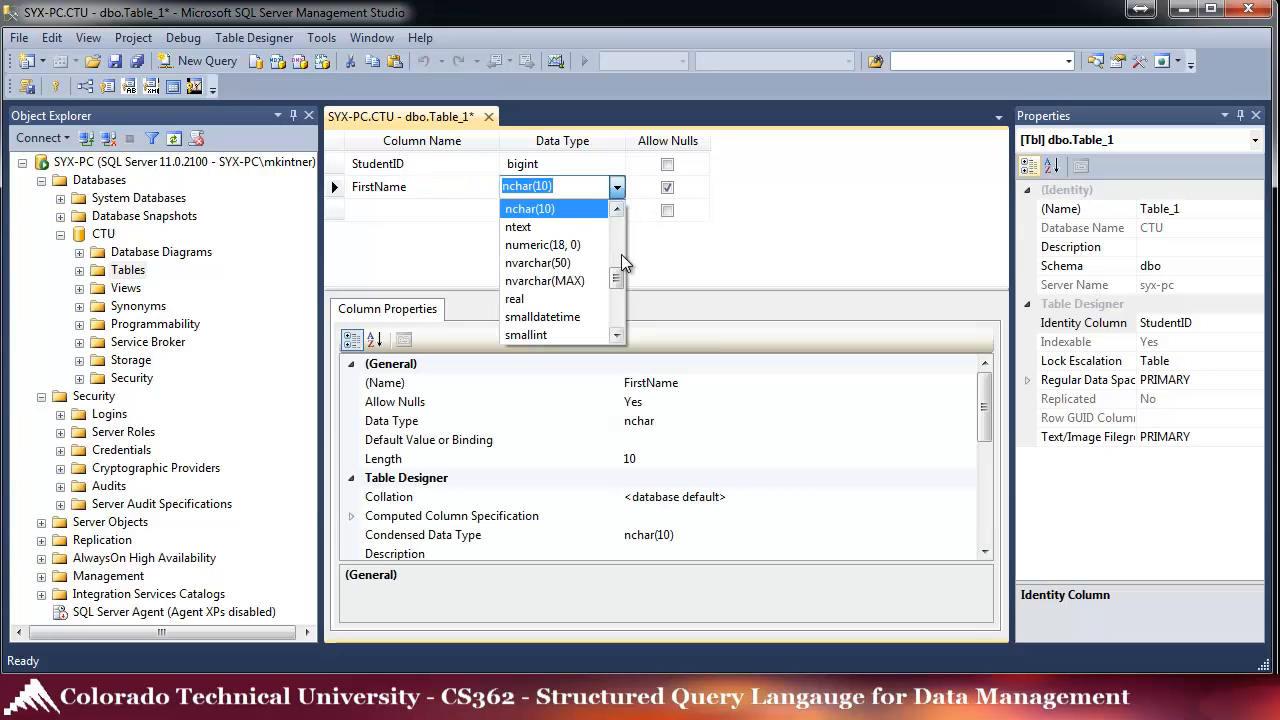
mouse_move(616, 280)
mouse_down()
mouse_move(620, 326)
mouse_move(621, 271)
mouse_up()
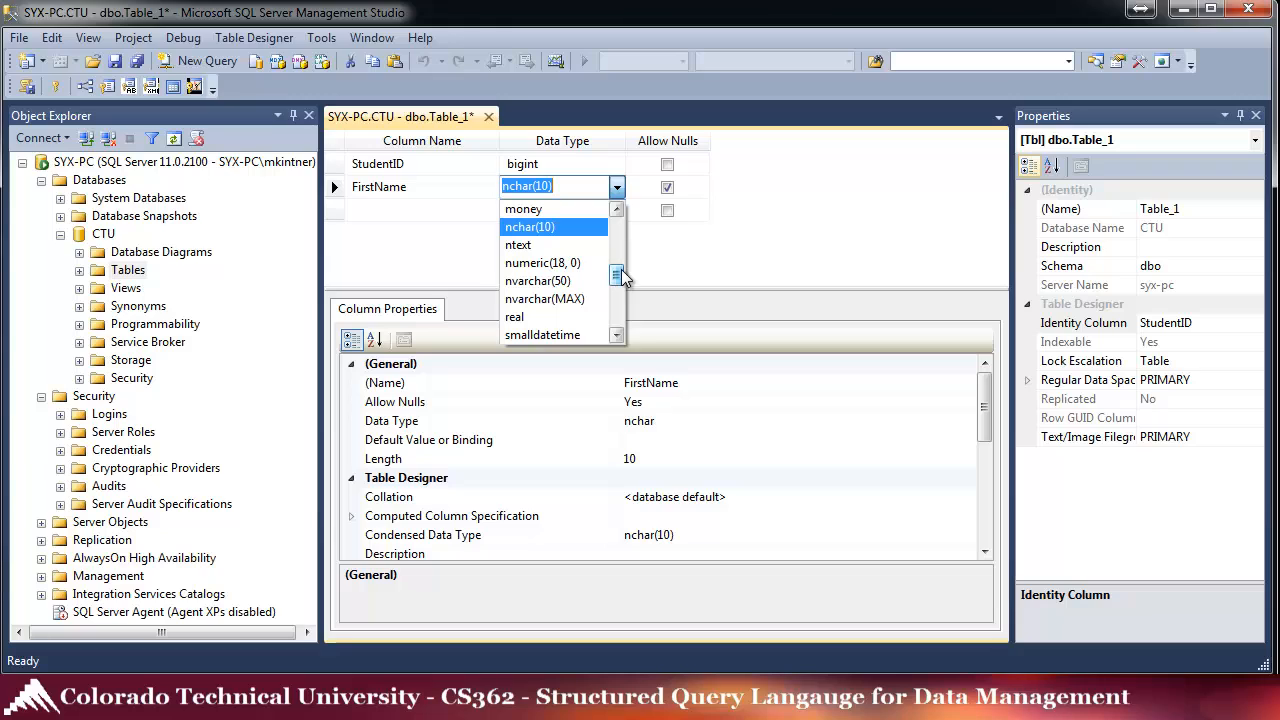
click(540, 284)
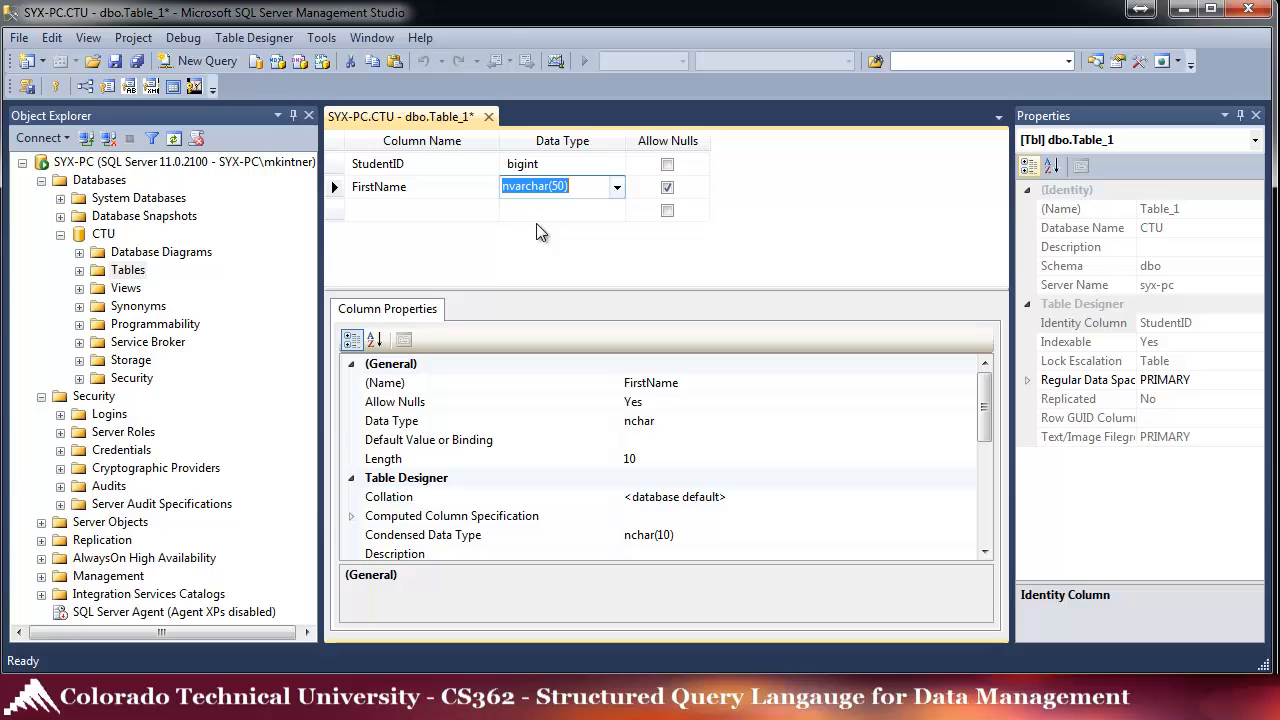
click(667, 188)
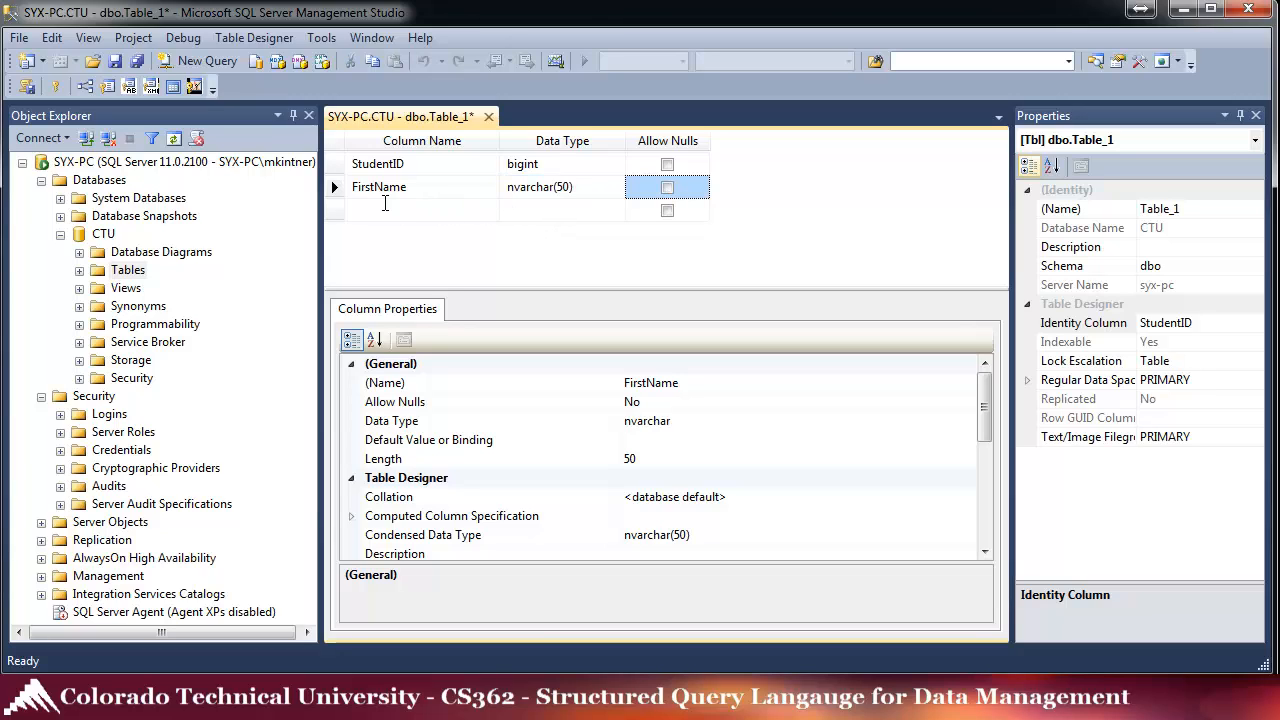
- Add a LastName column of type nvarchar(50) that does not allow nulls
click(385, 205)
text(LastName)
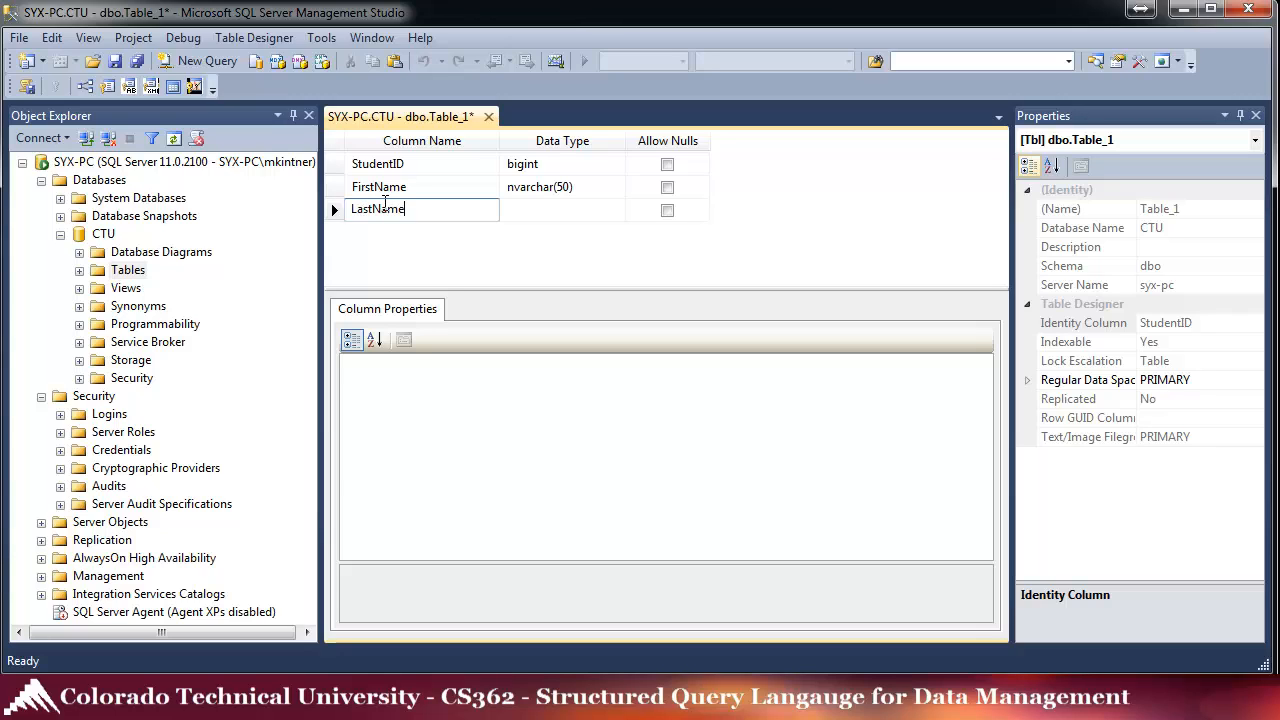
key(Tab)
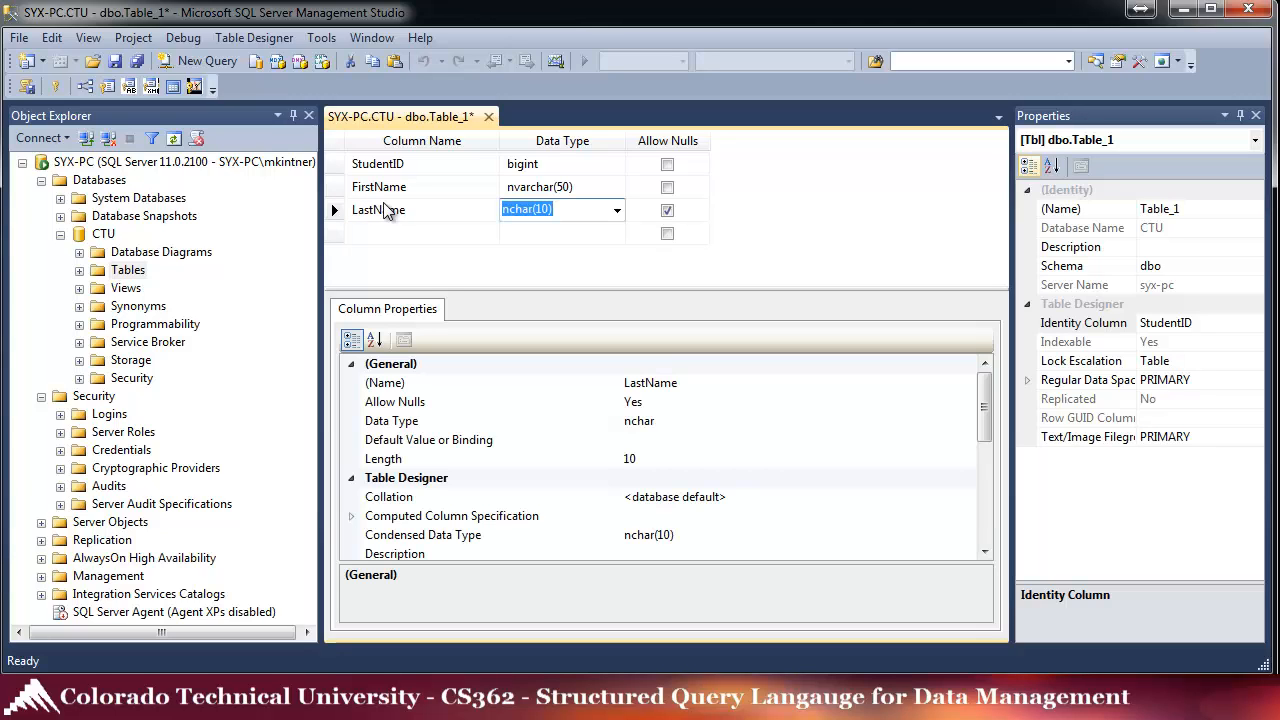
text(nvar)
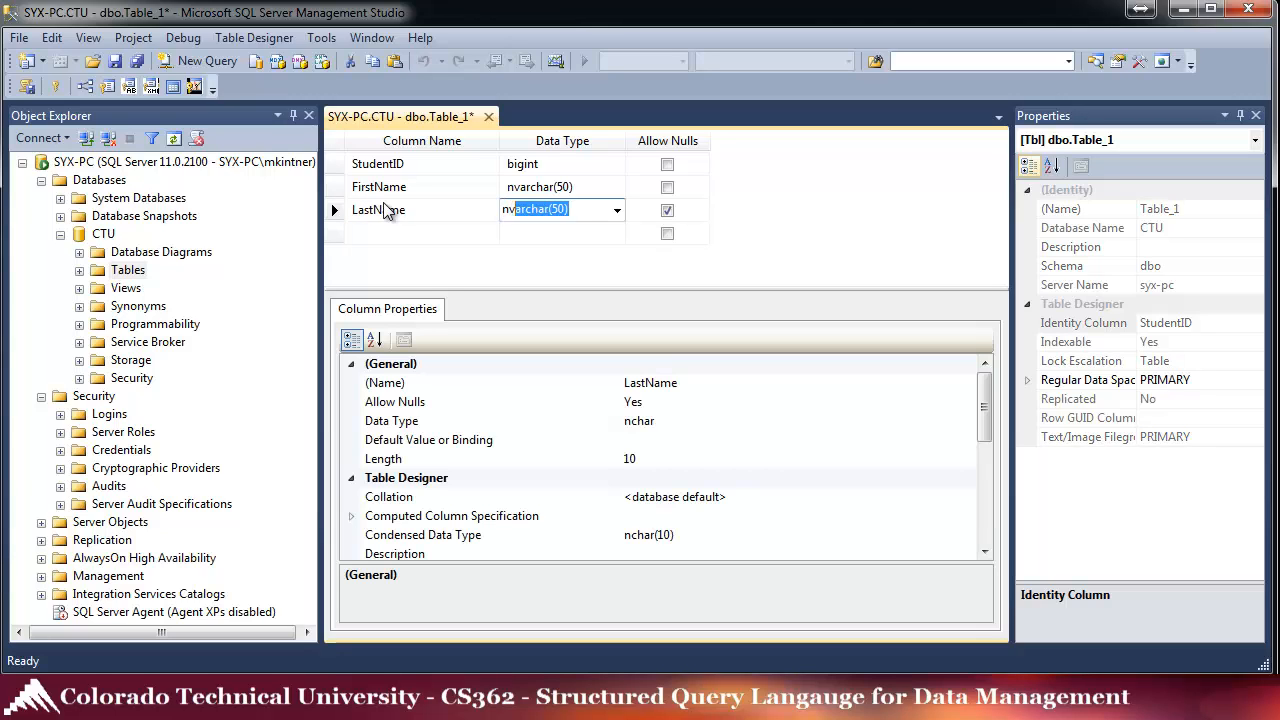
click(667, 211)
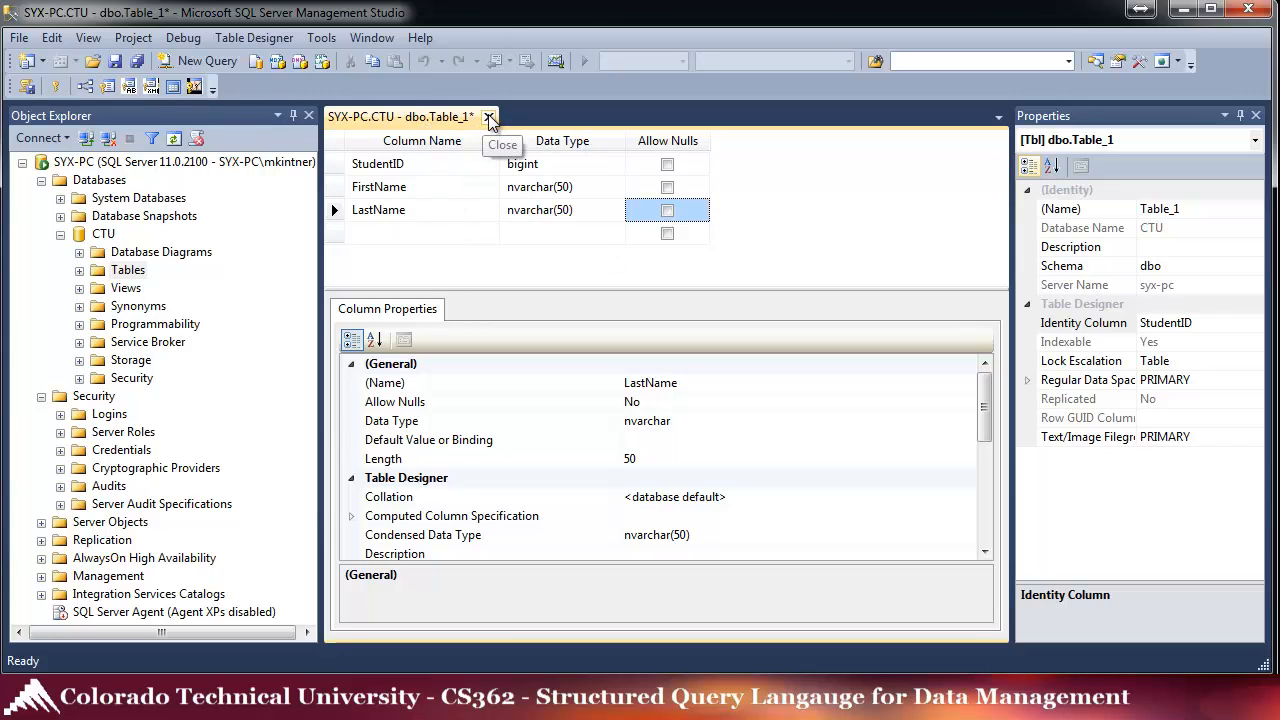
- Save the new table under the name Students
click(116, 62)
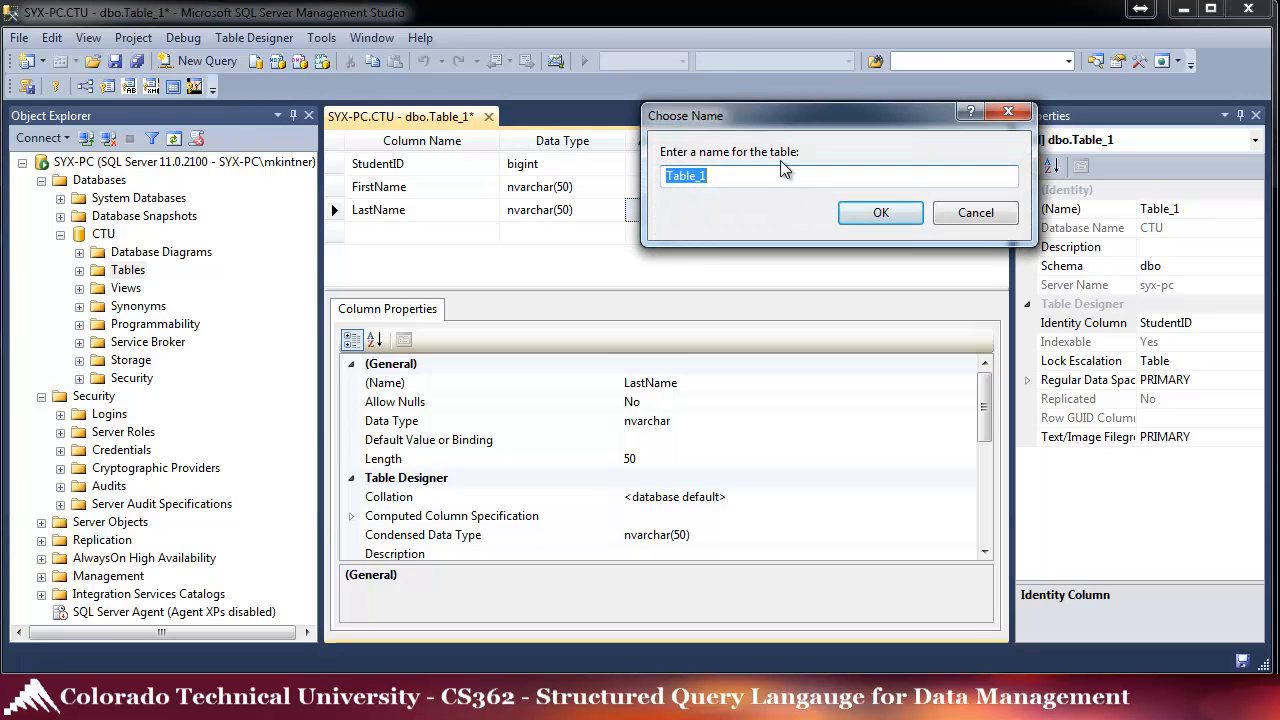
text(Students)
click(880, 212)
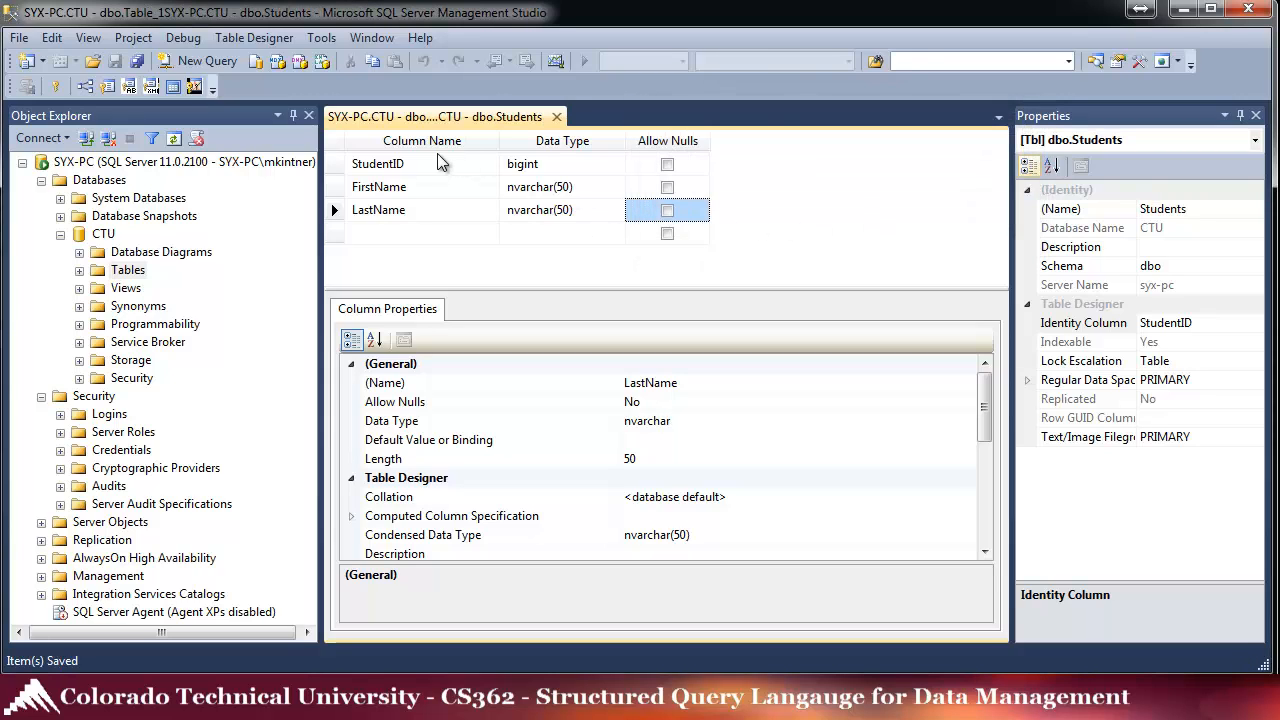
- Refresh CTU's Tables and expand dbo.Students to list its StudentID, FirstName and LastName columns
click(80, 272)
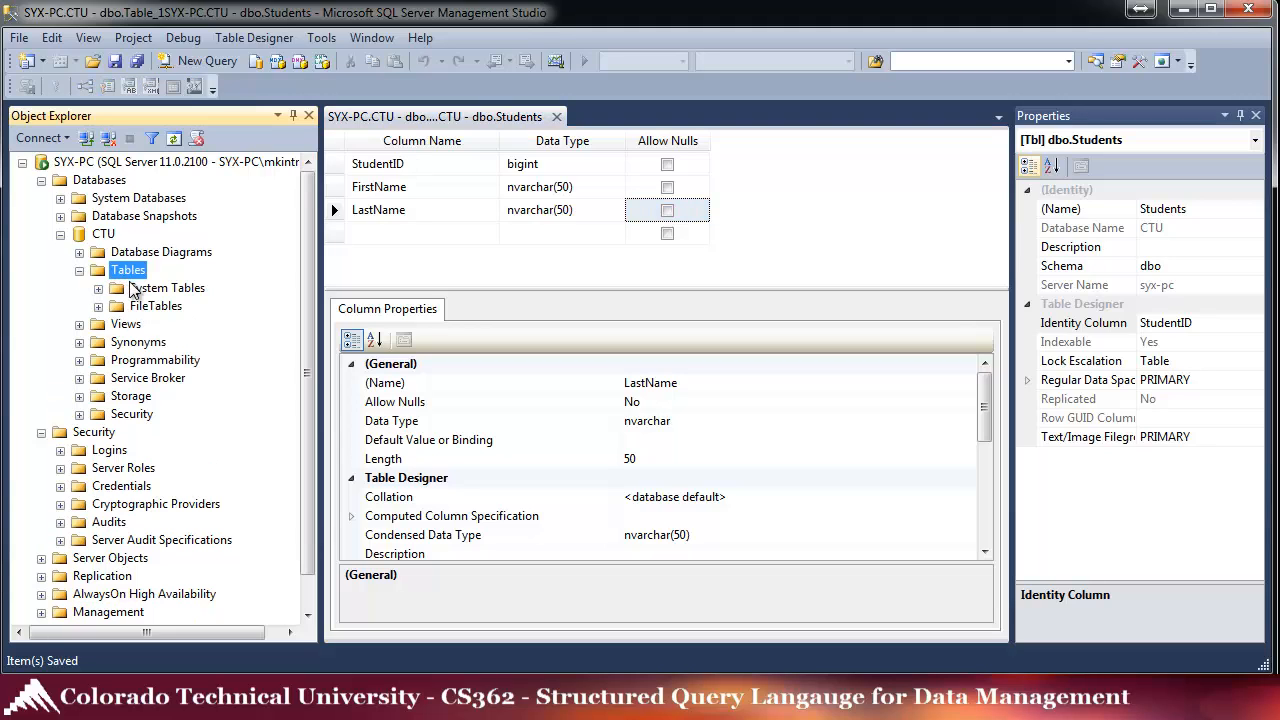
click(99, 307)
click(97, 289)
right_click(99, 272)
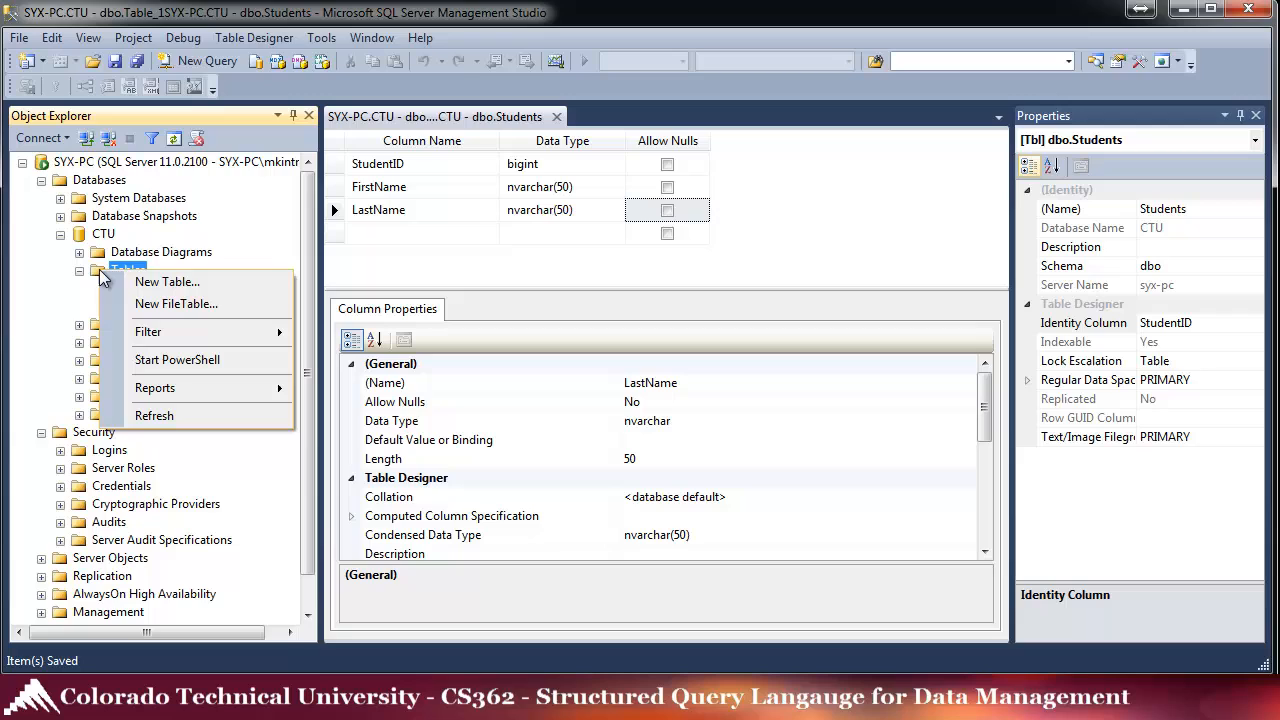
click(159, 417)
click(101, 326)
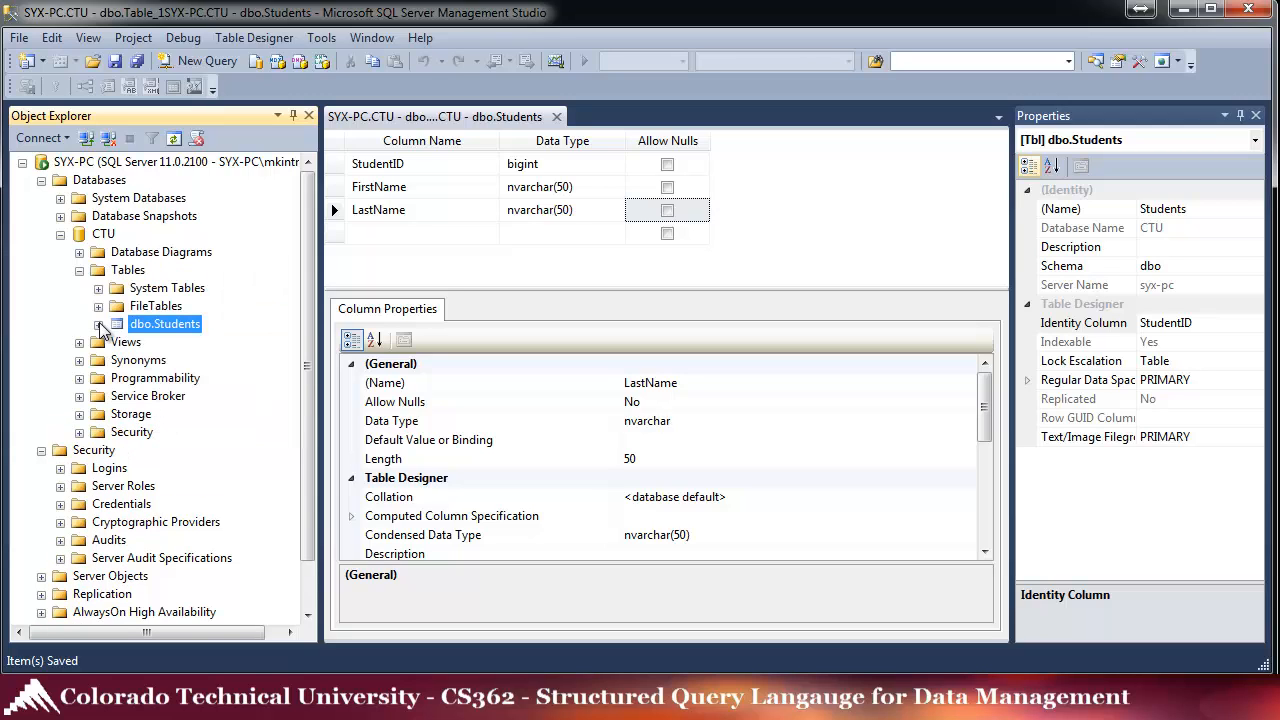
click(99, 325)
click(117, 342)
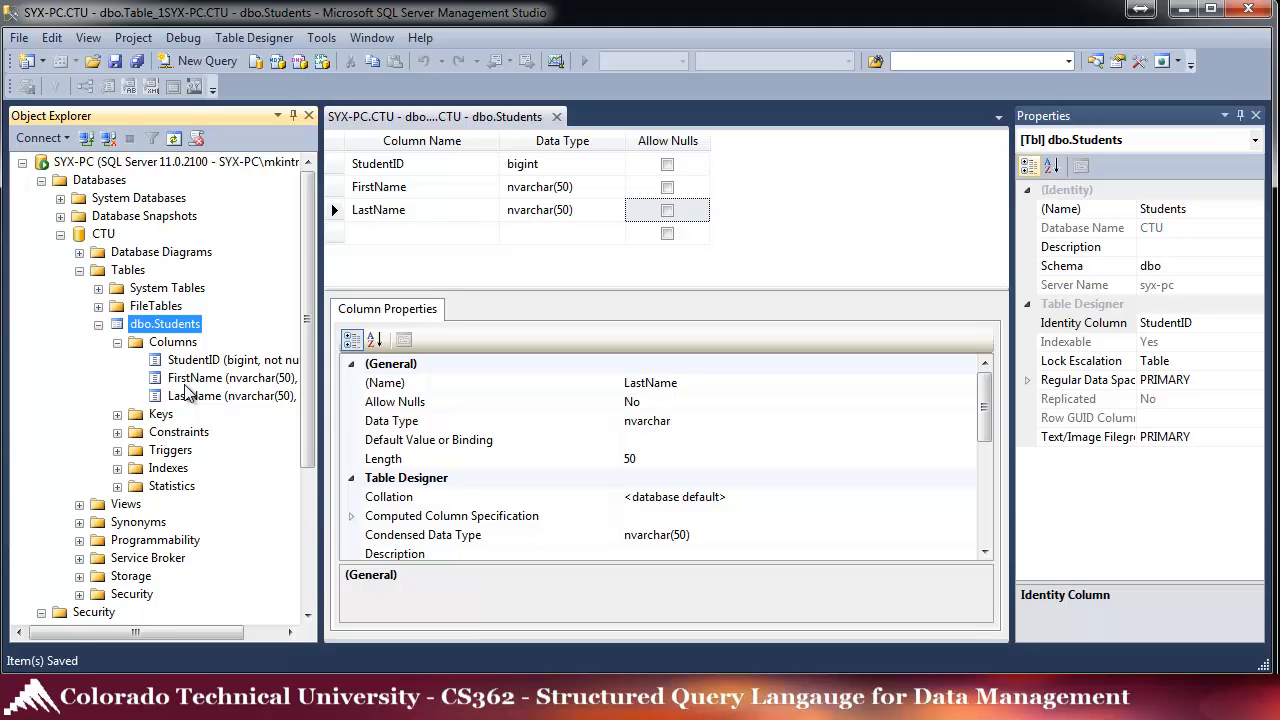
- Collapse the Tables node under CTU in Object Explorer, hiding dbo.Students
click(79, 269)
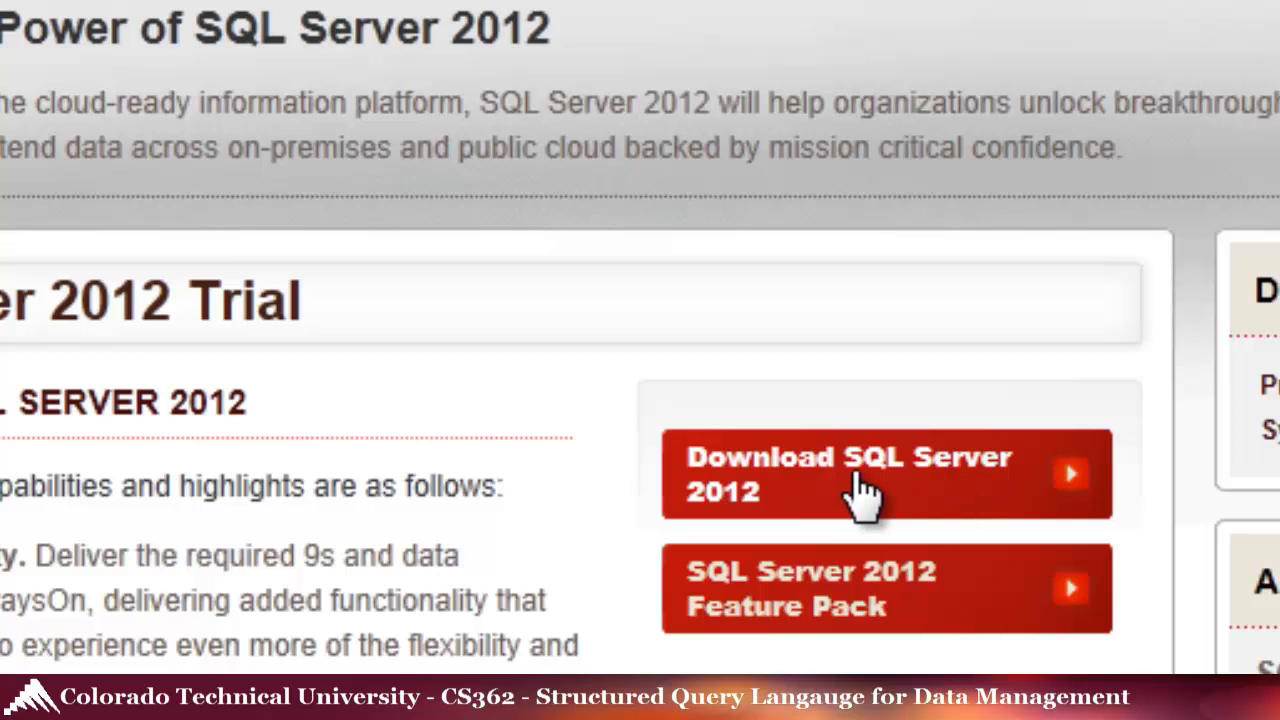
- Go to the SQL Server 2012 download page and view the 64-bit and 32-bit language lists
click(862, 492)
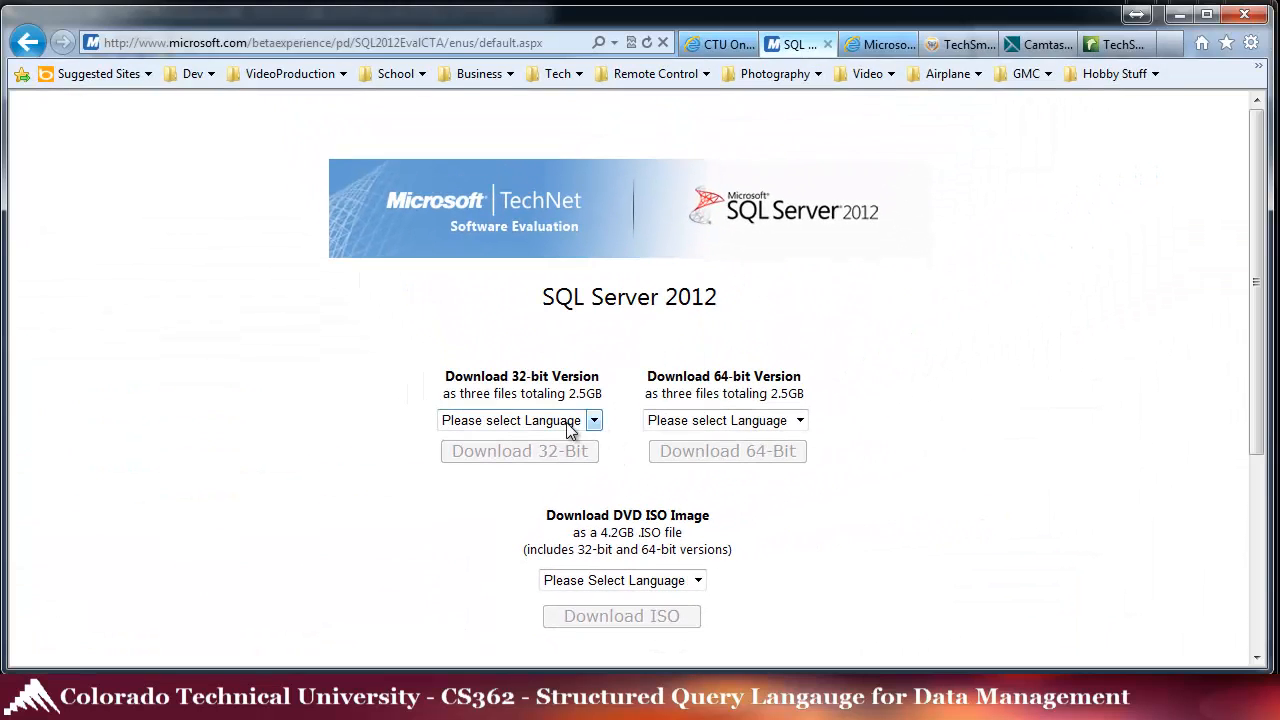
click(799, 423)
click(799, 423)
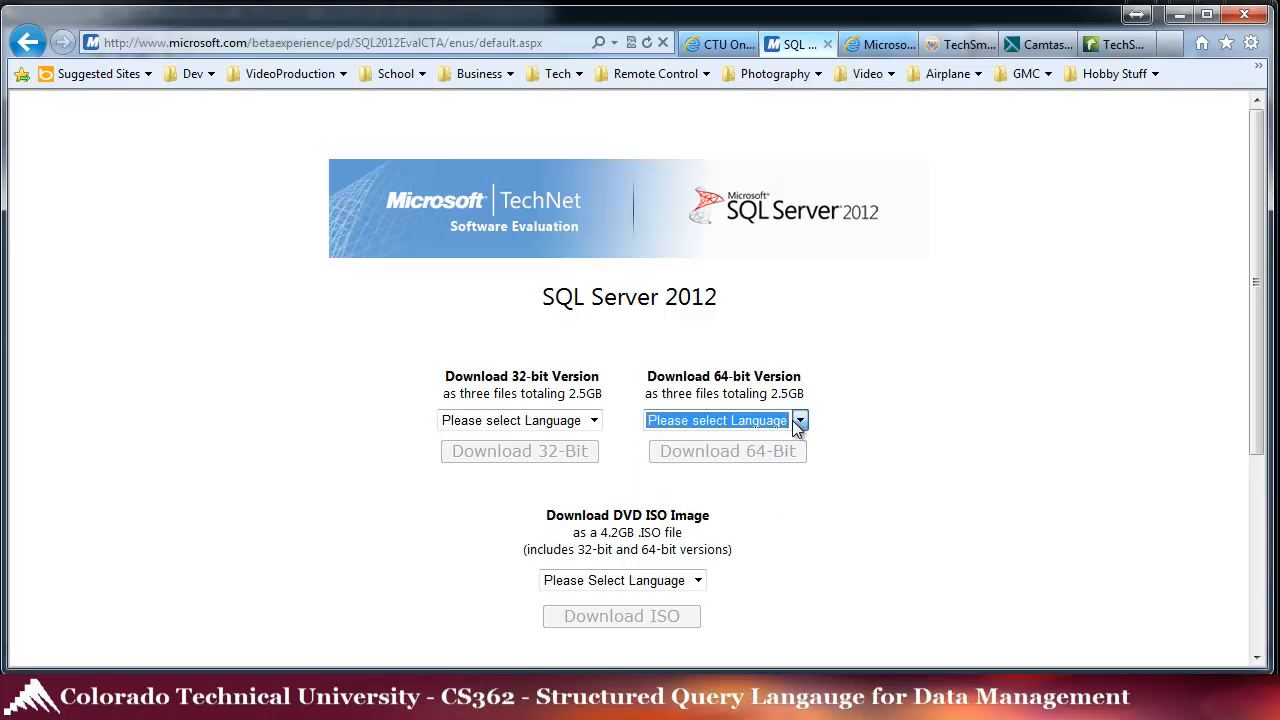
click(594, 423)
click(594, 423)
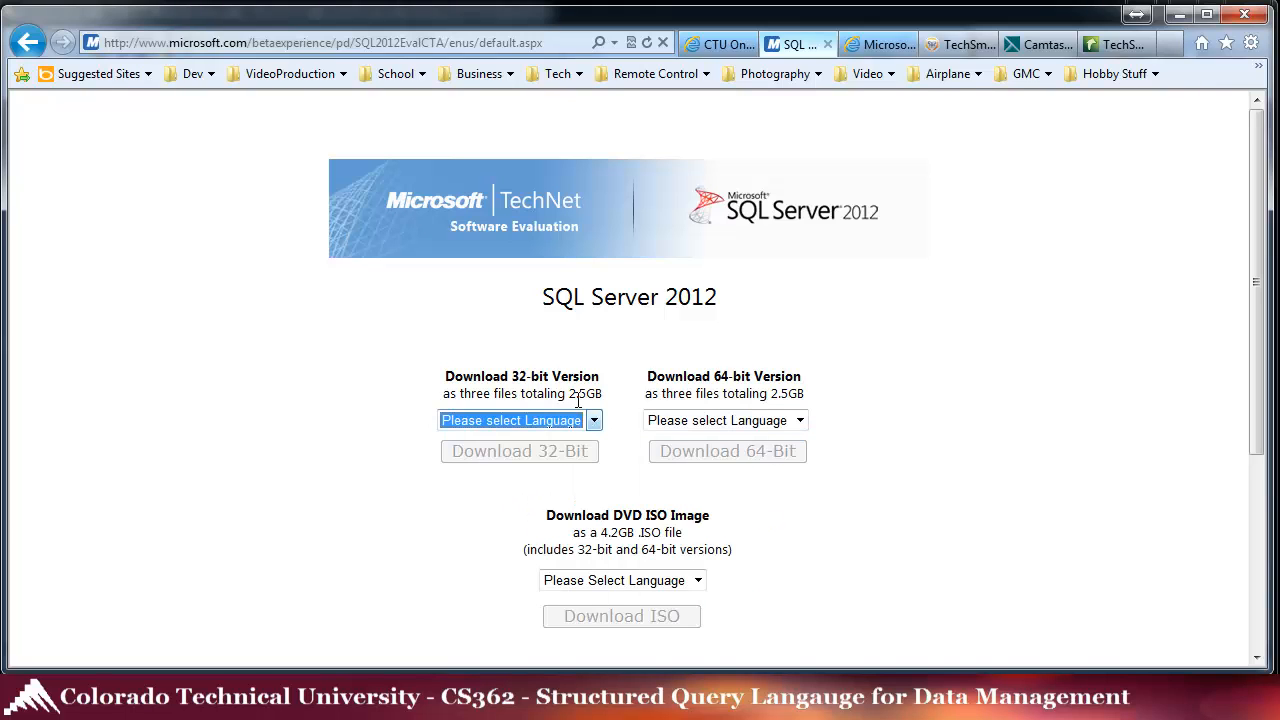
drag(509, 377, 547, 378)
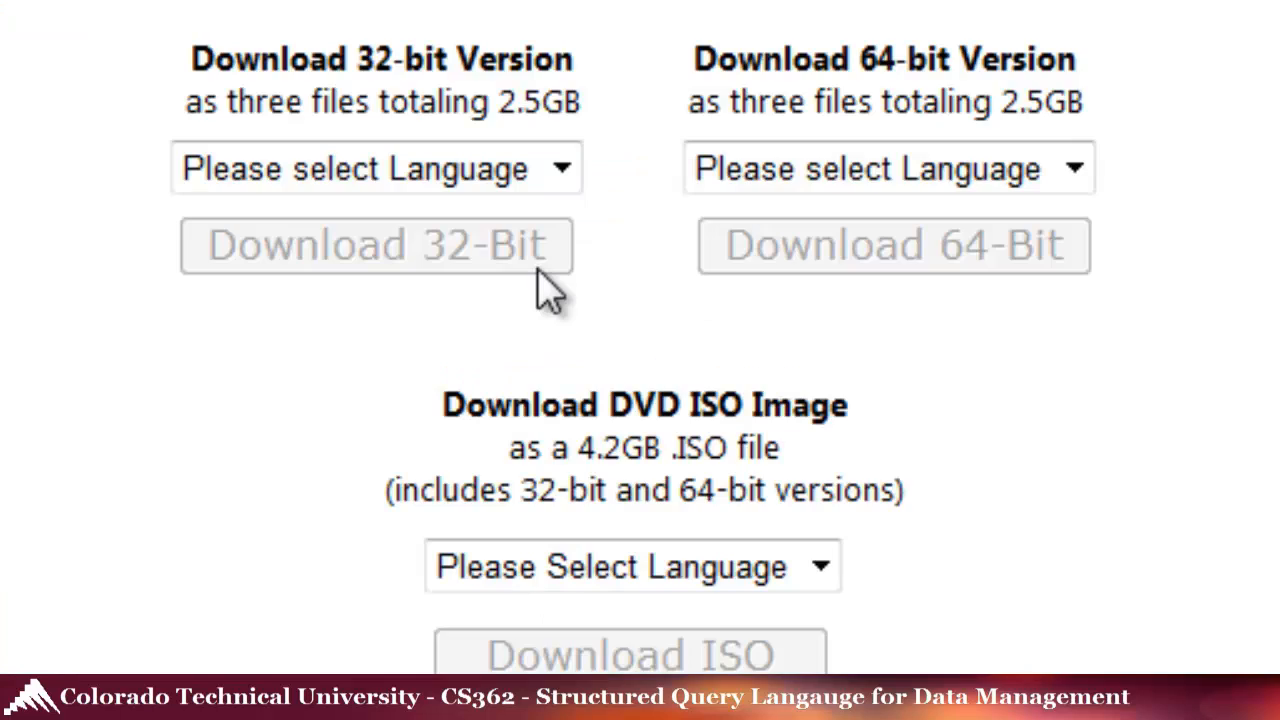